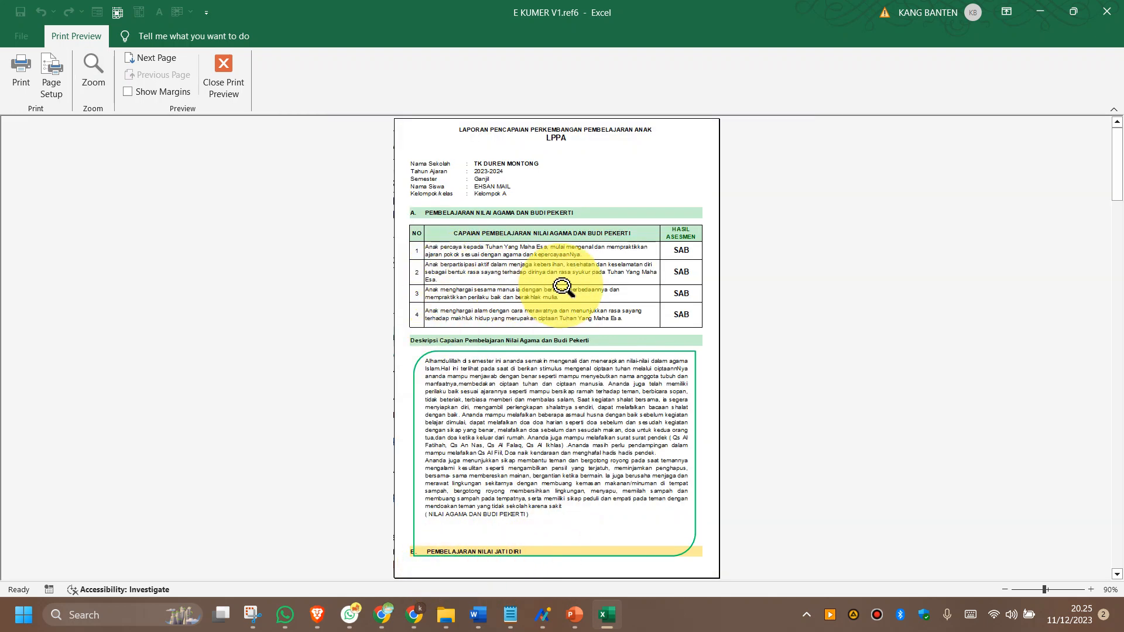
# Check the report's following preview pages and set its bottom and right page margins to 1,5.
pyautogui.click(154, 60)
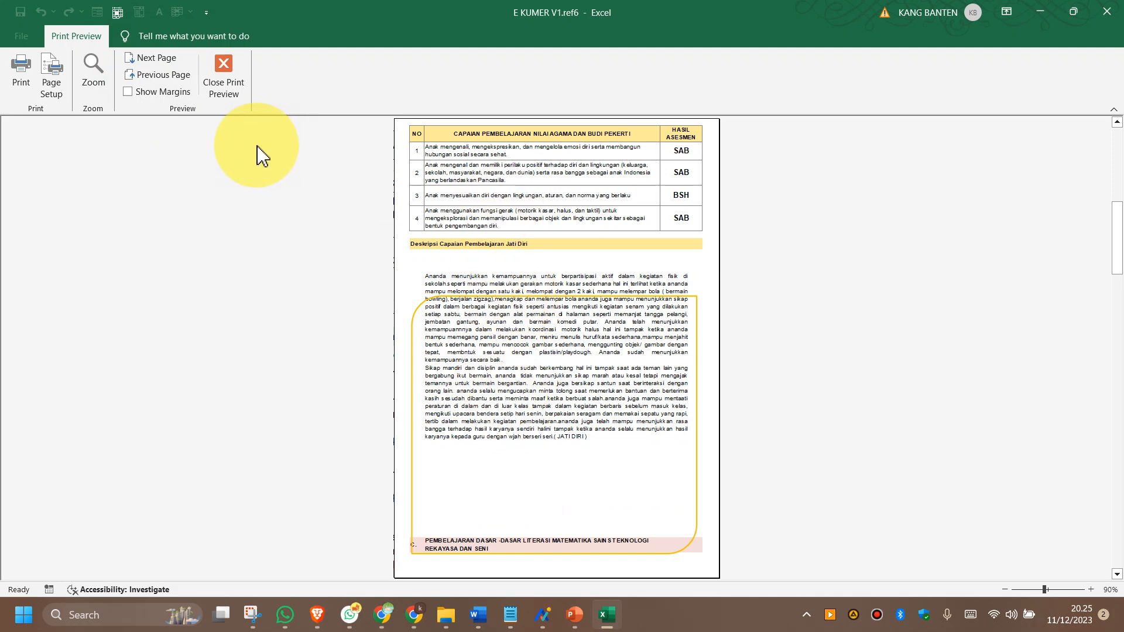
pyautogui.click(169, 60)
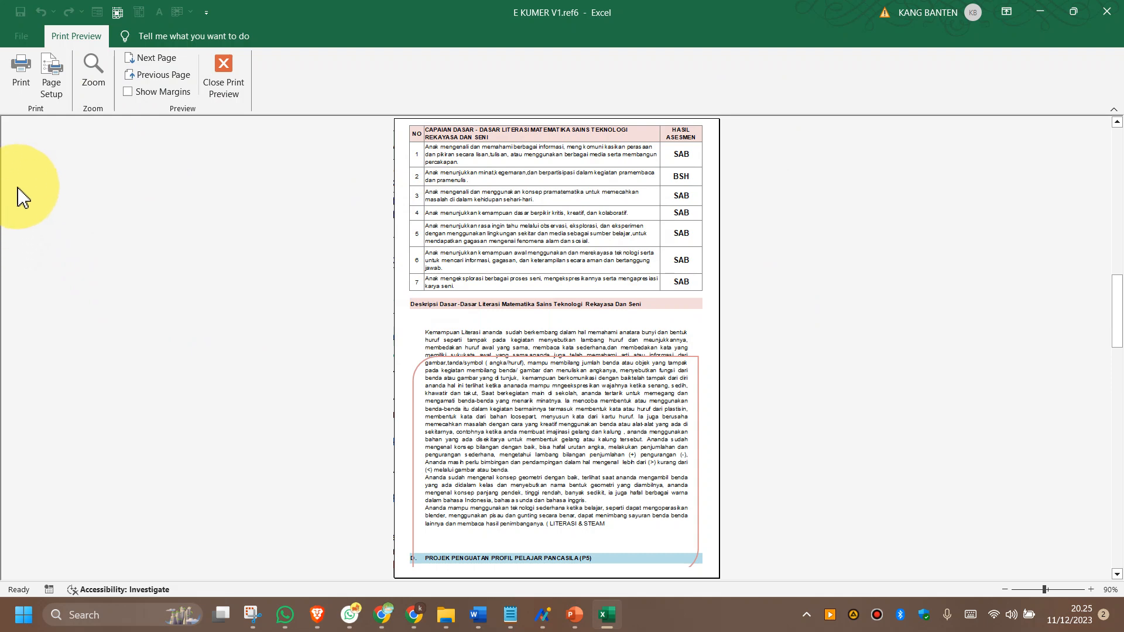
pyautogui.click(41, 75)
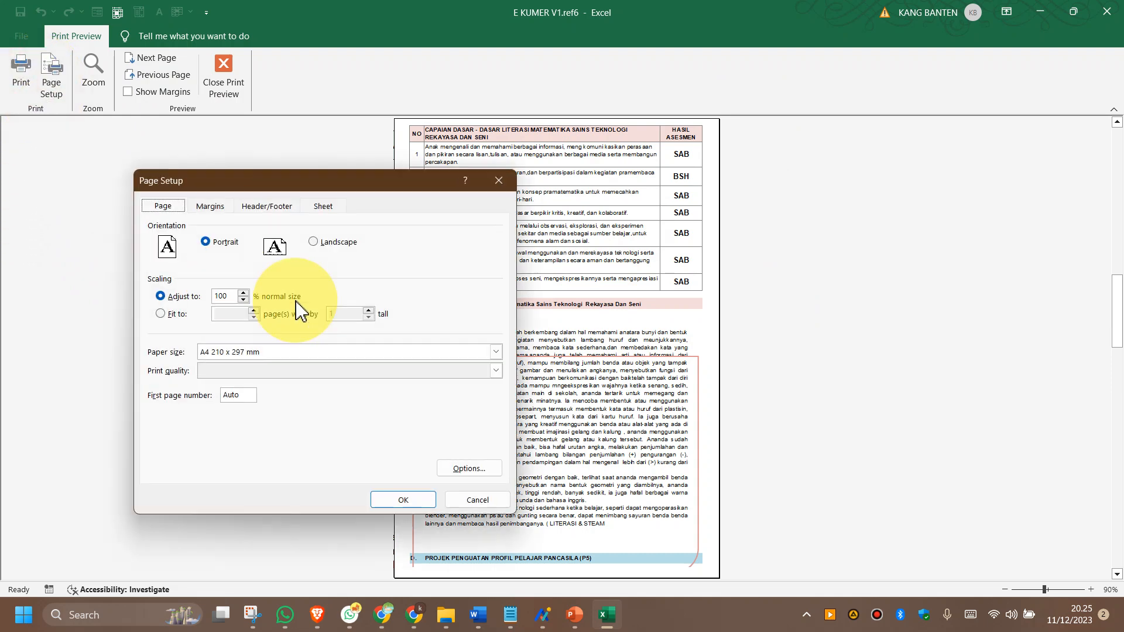
pyautogui.click(208, 205)
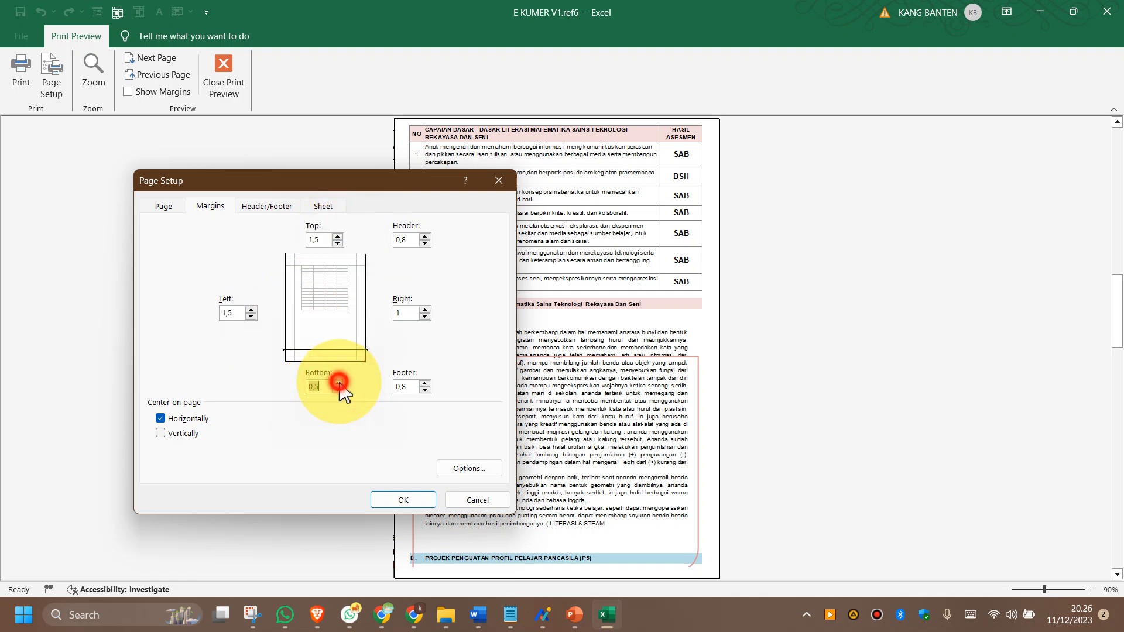
pyautogui.click(425, 309)
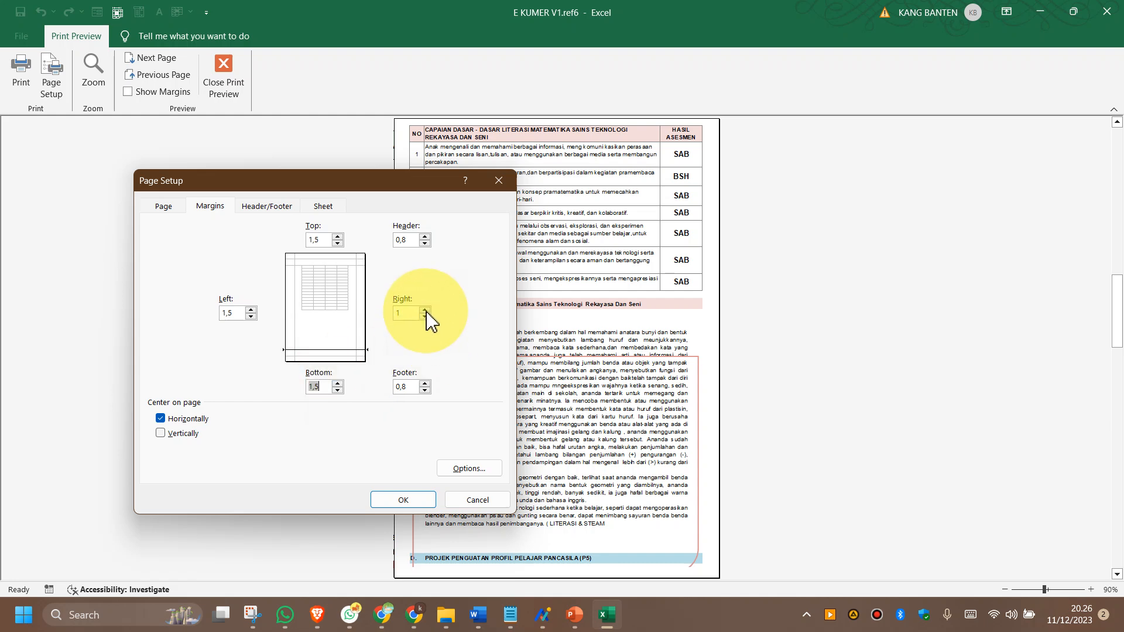
pyautogui.click(403, 500)
pyautogui.click(469, 423)
pyautogui.click(468, 394)
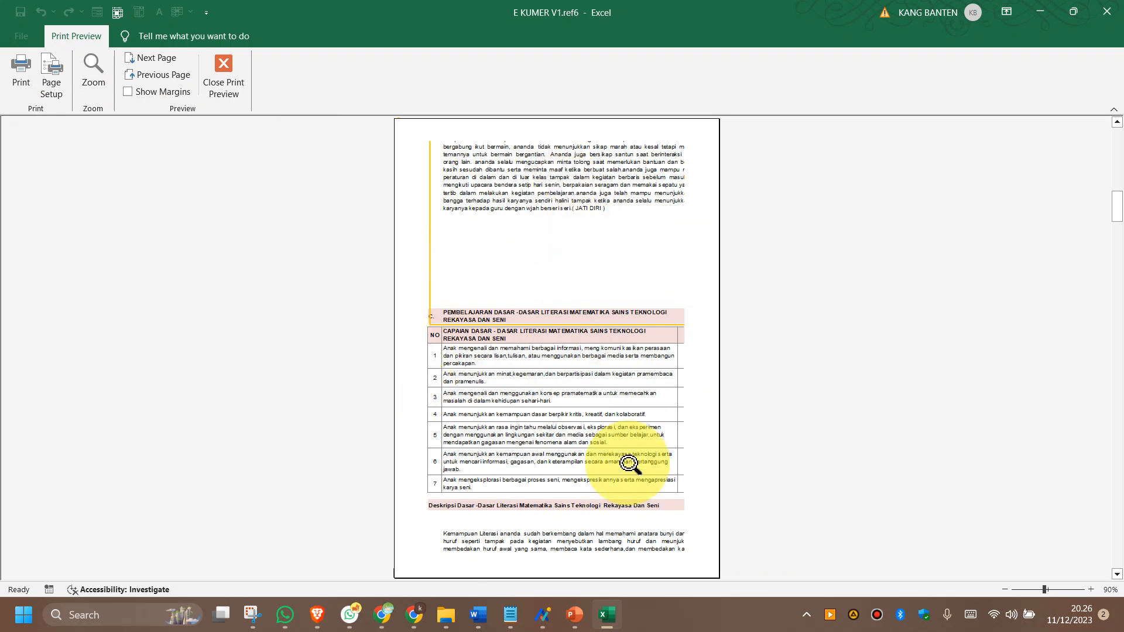
# Set the report's left and right page margins to 1 in the page setup.
pyautogui.scroll(2, 613, 387)
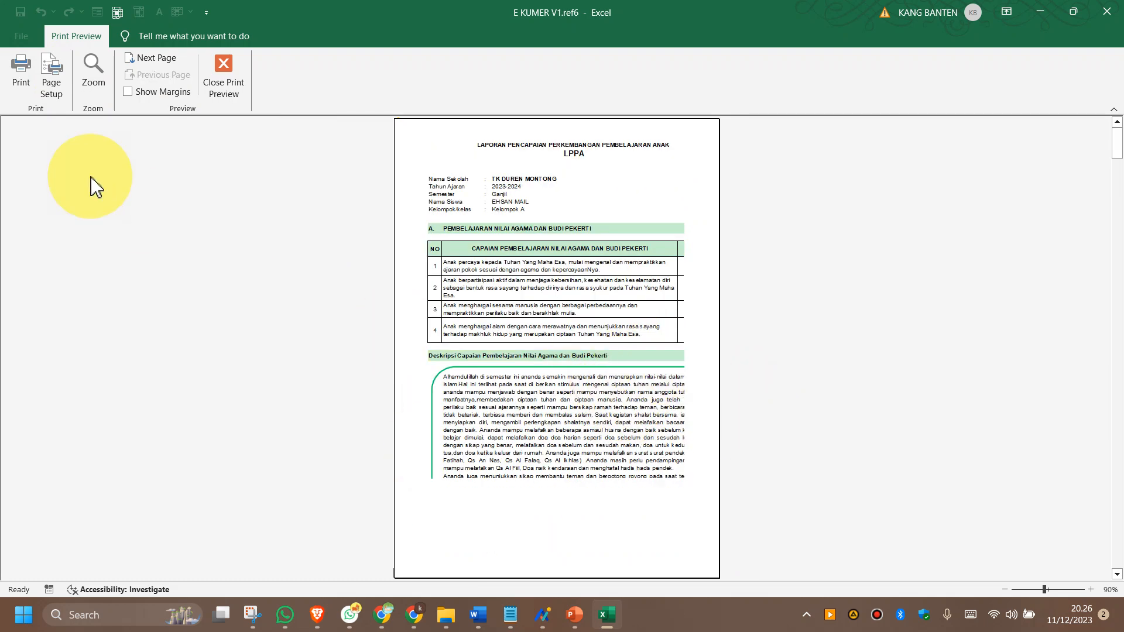
pyautogui.click(59, 93)
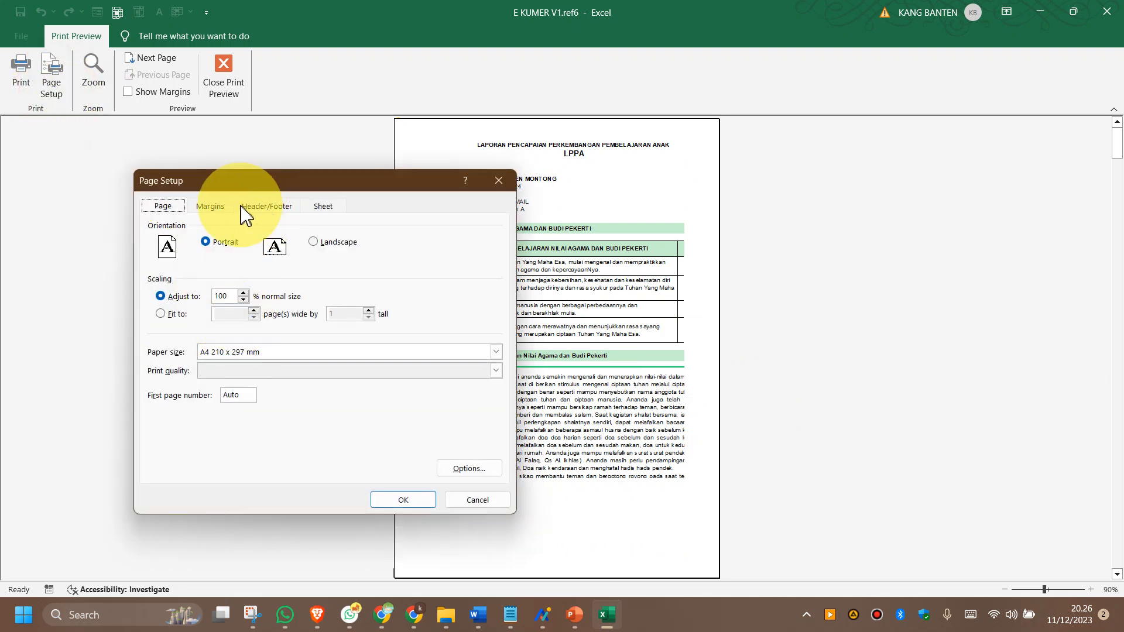
pyautogui.click(212, 206)
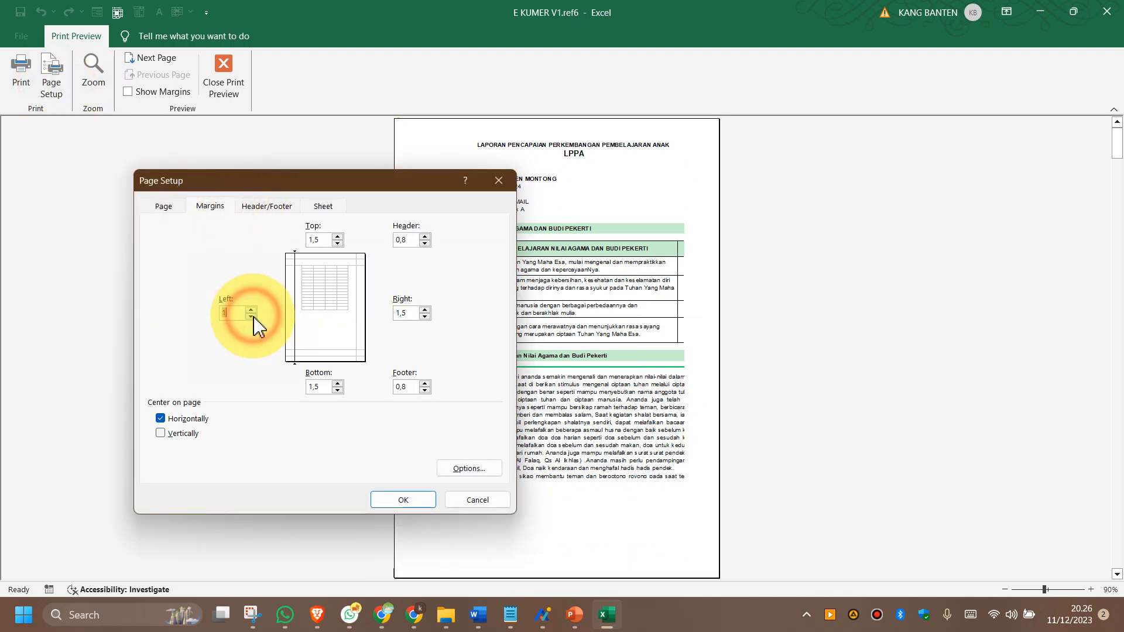
pyautogui.click(425, 317)
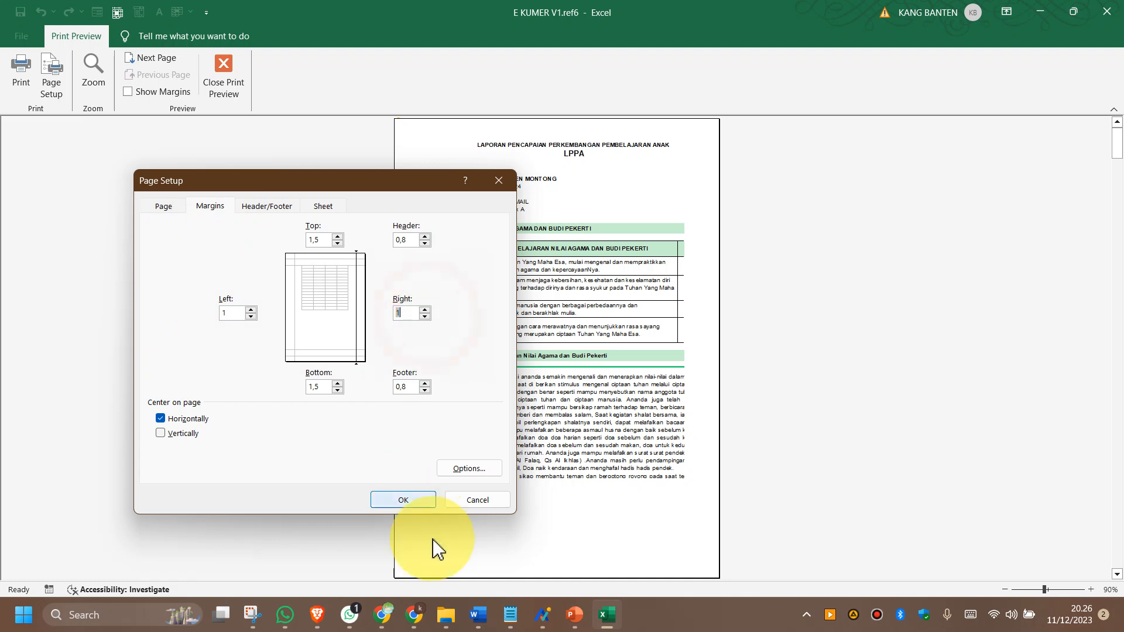
pyautogui.click(405, 501)
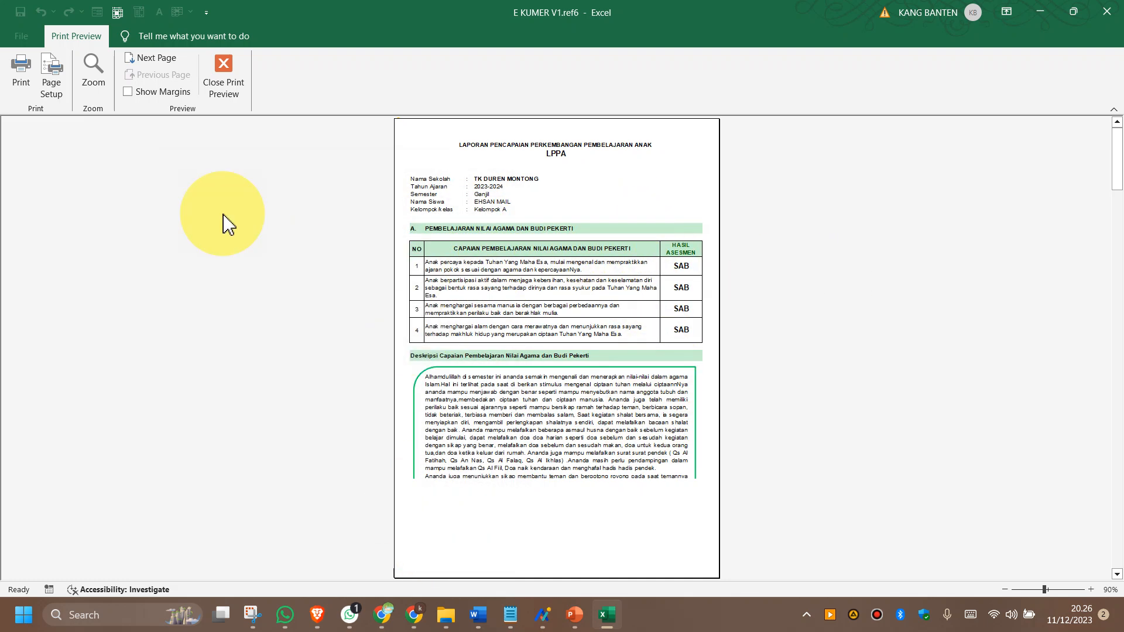
# Close the print preview and open the tb_raport sheet at its first page, with the ribbon and sheet tabs shown.
pyautogui.click(223, 88)
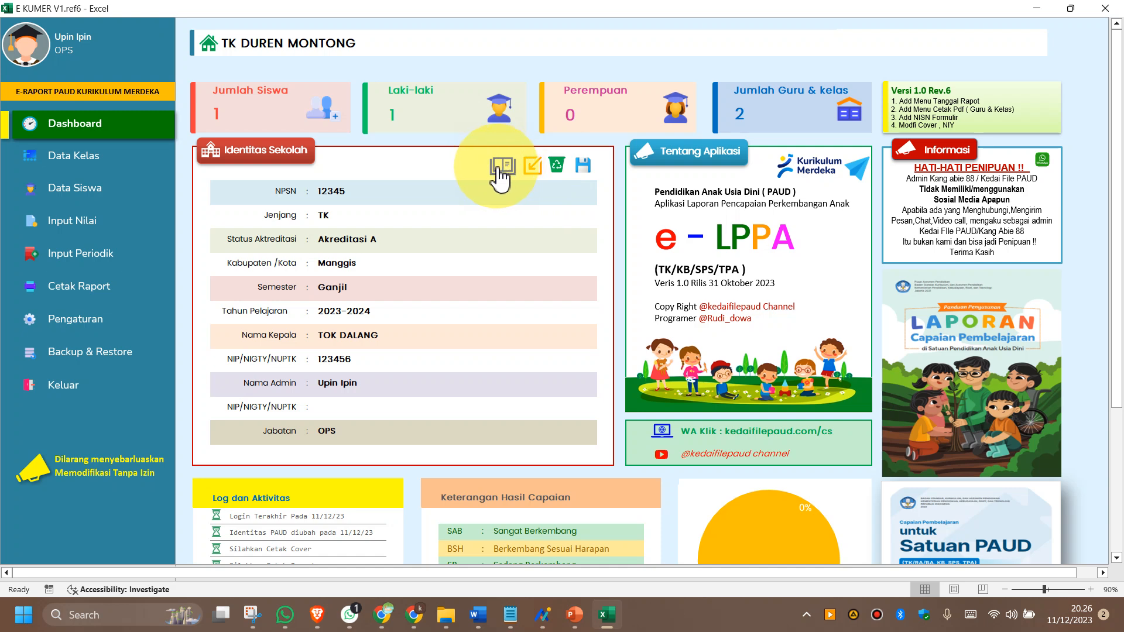
pyautogui.click(535, 165)
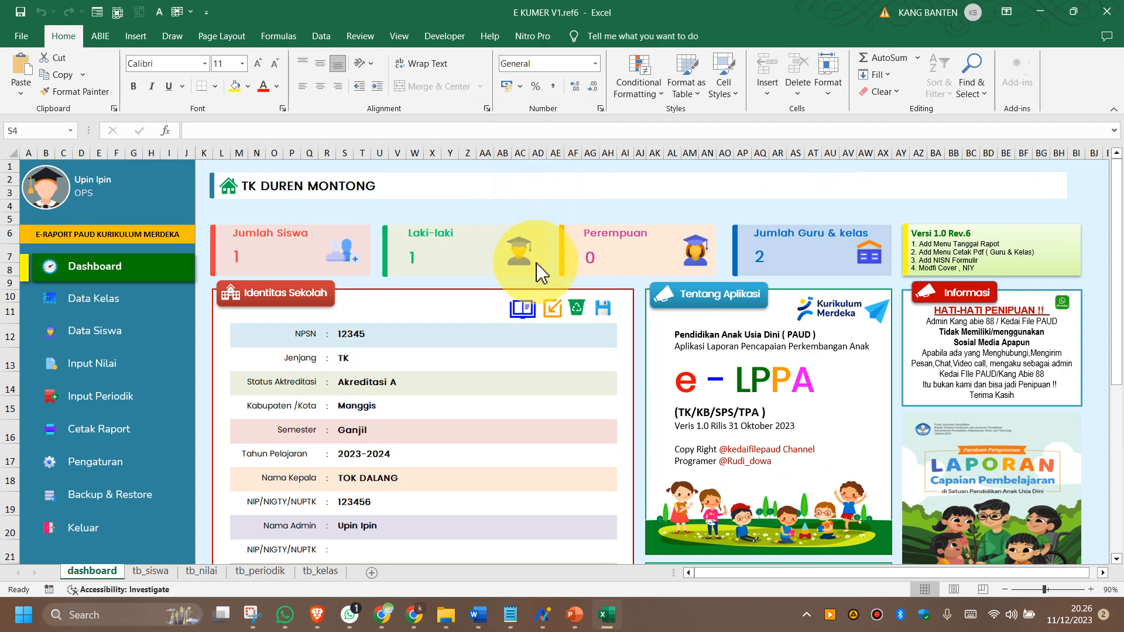
pyautogui.click(523, 312)
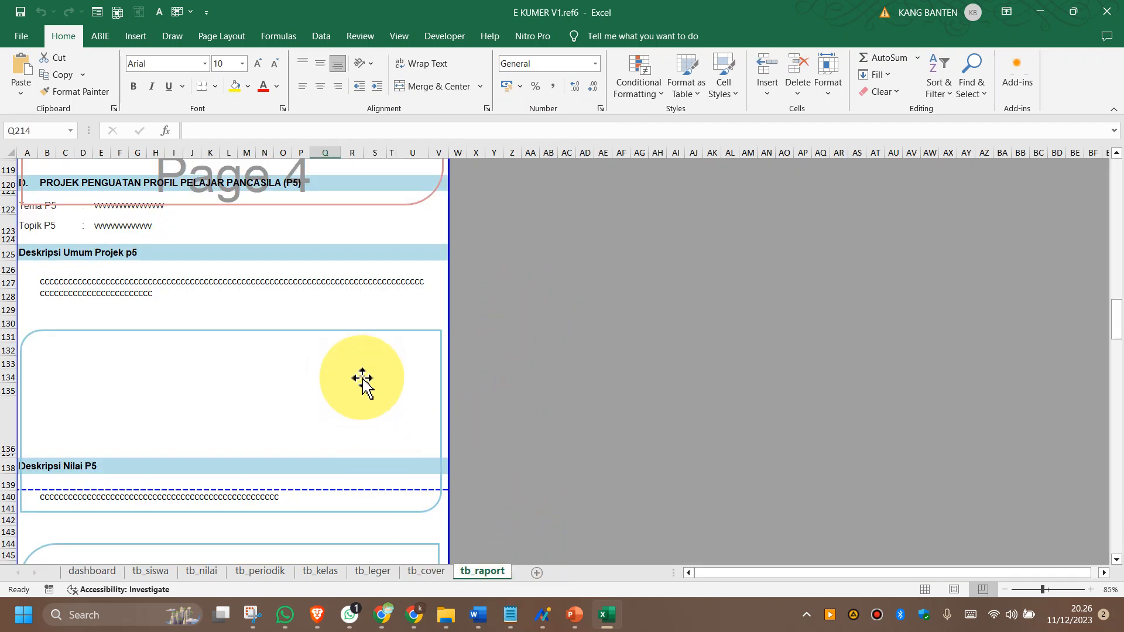
pyautogui.scroll(10, 364, 382)
pyautogui.scroll(15, 364, 365)
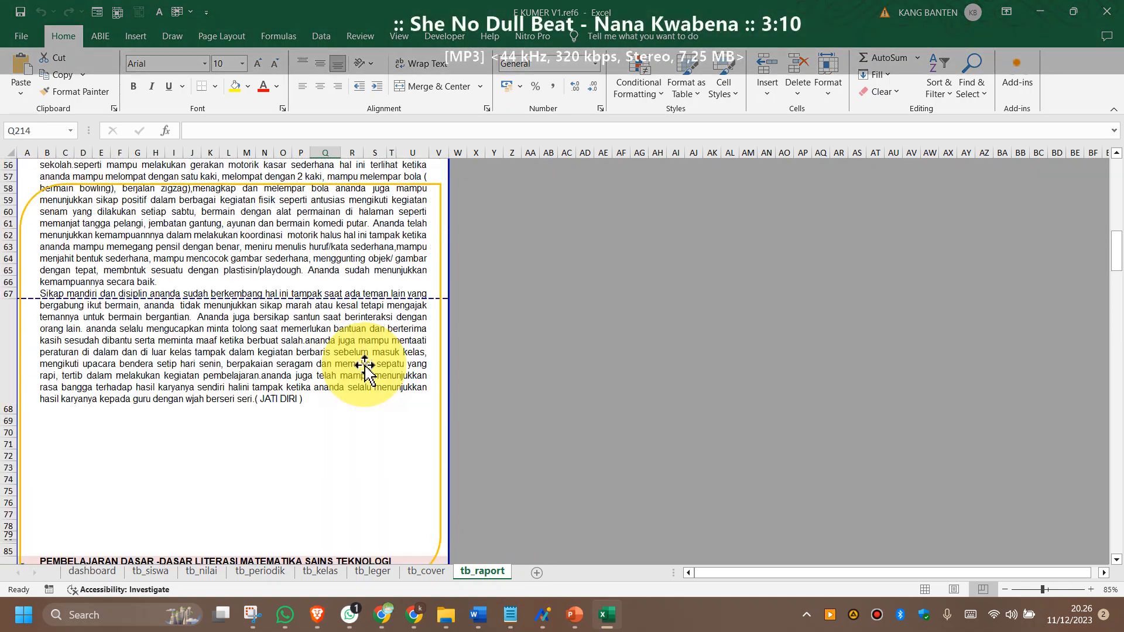
pyautogui.scroll(10, 364, 369)
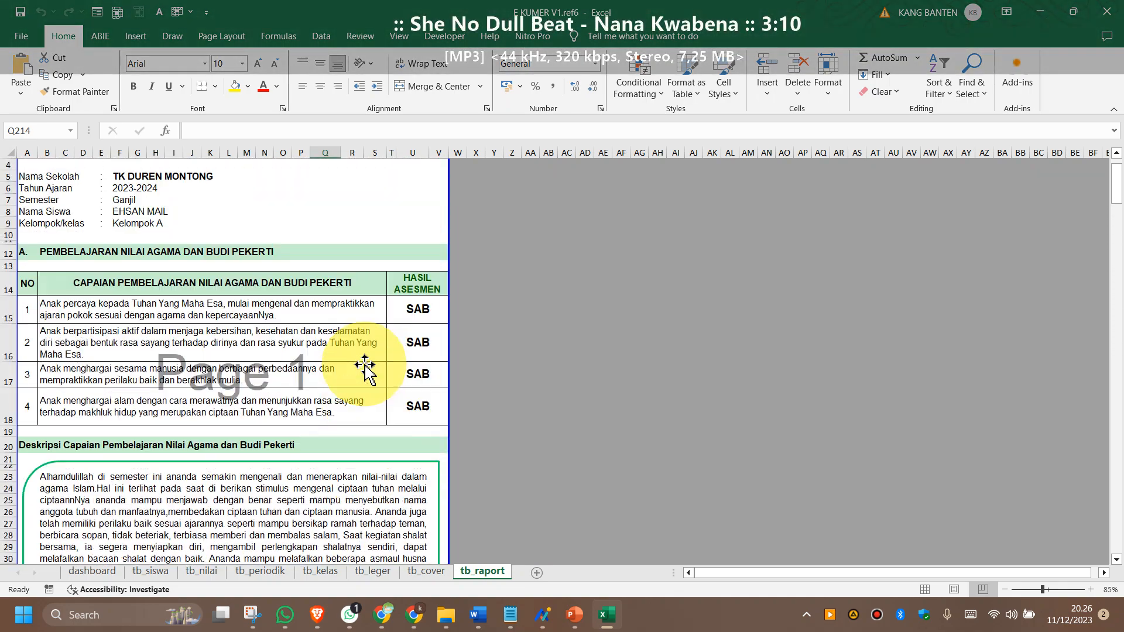
# Inspect the cells of the school and student details and the first assessment row of section A on the report sheet.
pyautogui.click(194, 230)
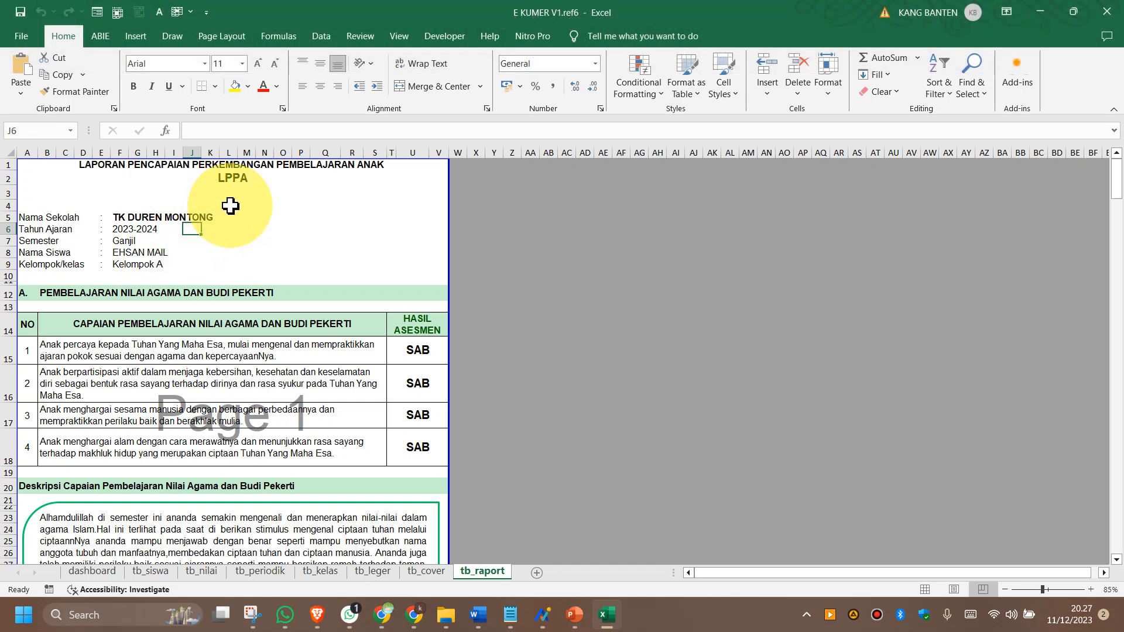
pyautogui.click(117, 217)
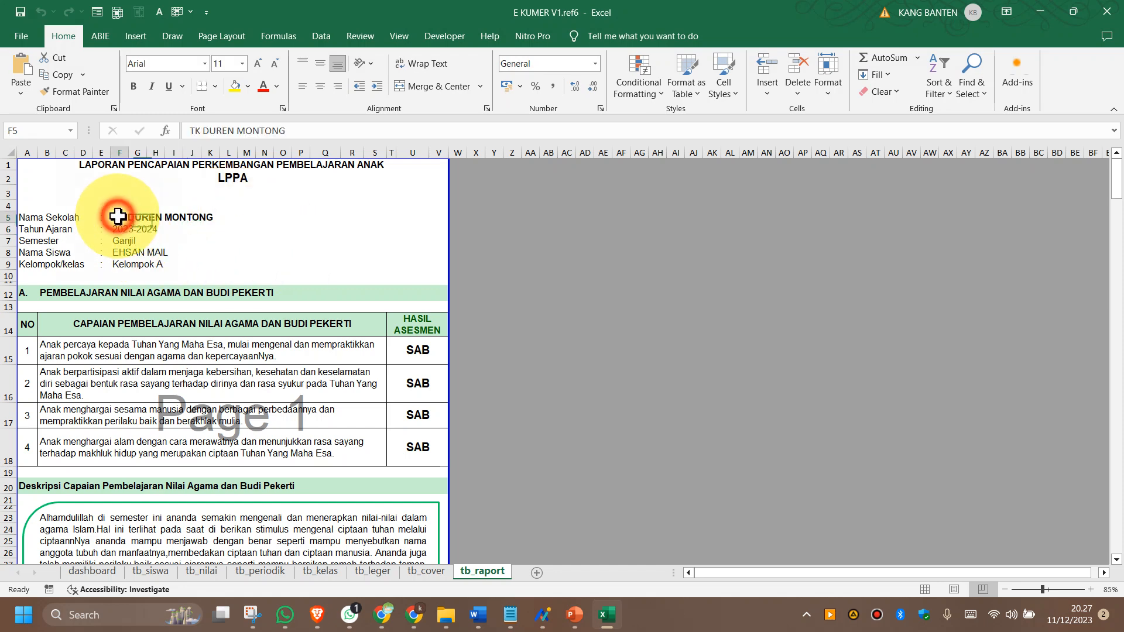
pyautogui.click(34, 222)
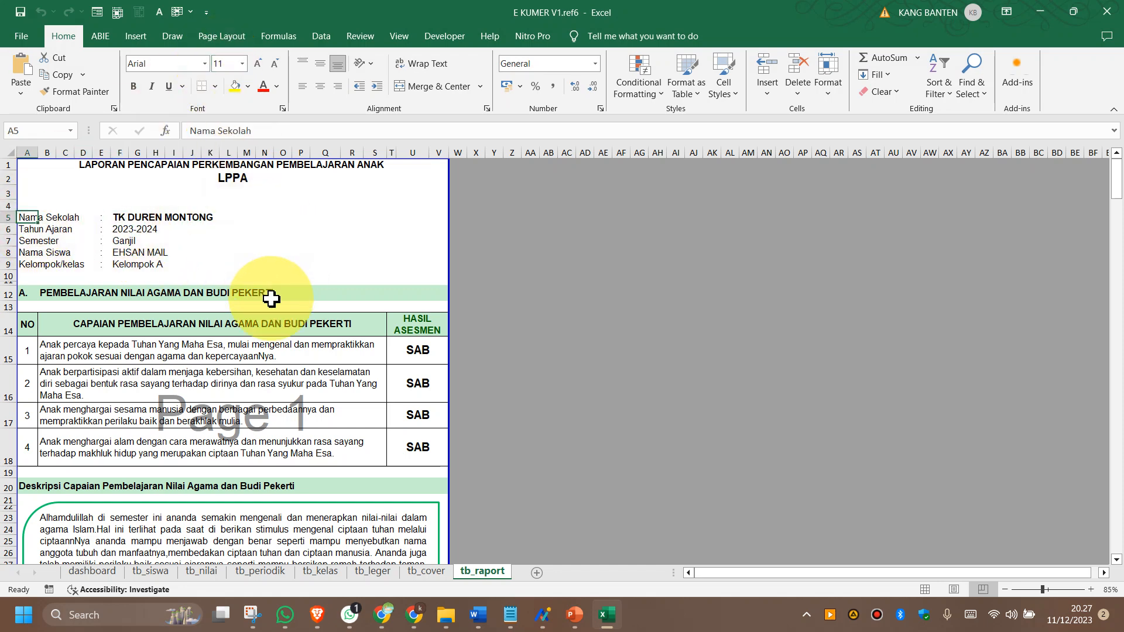
pyautogui.click(153, 350)
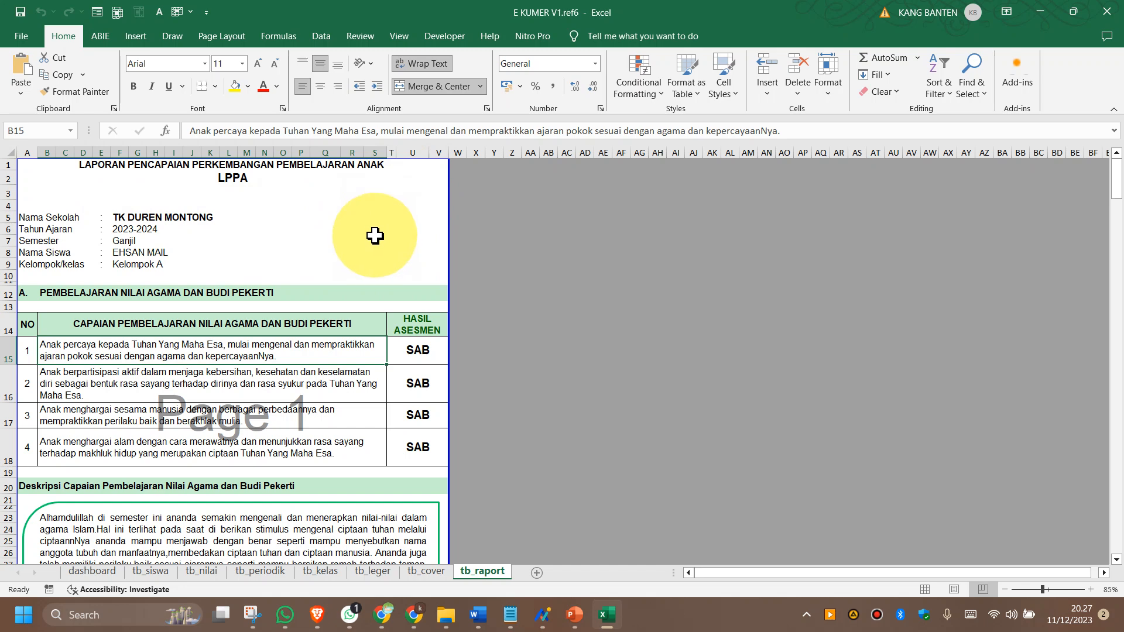
pyautogui.click(412, 350)
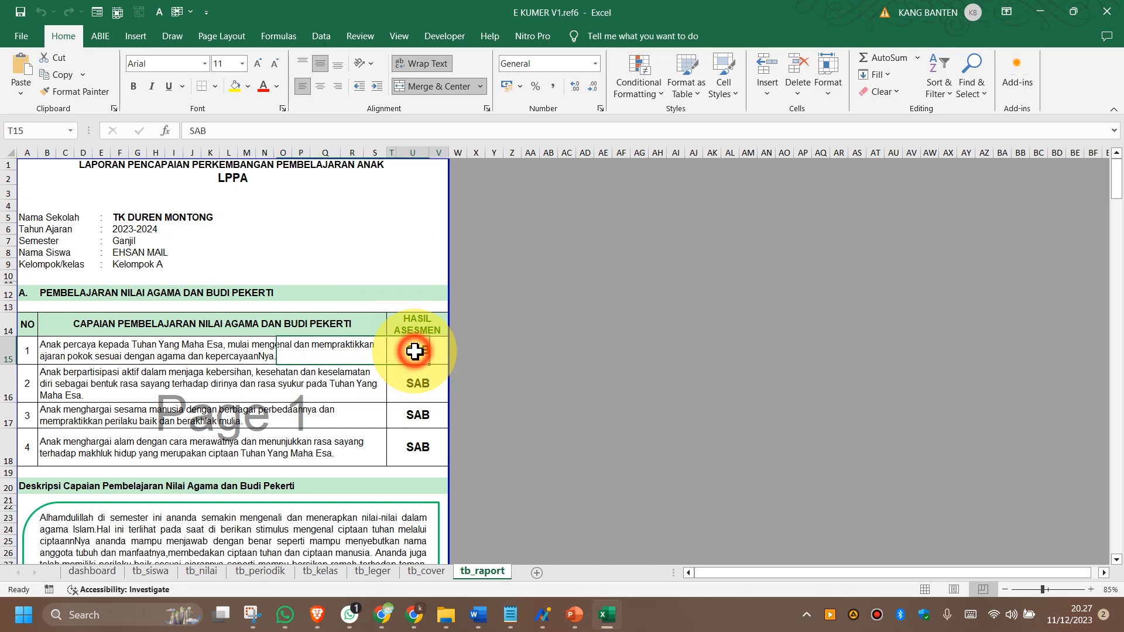
pyautogui.click(156, 354)
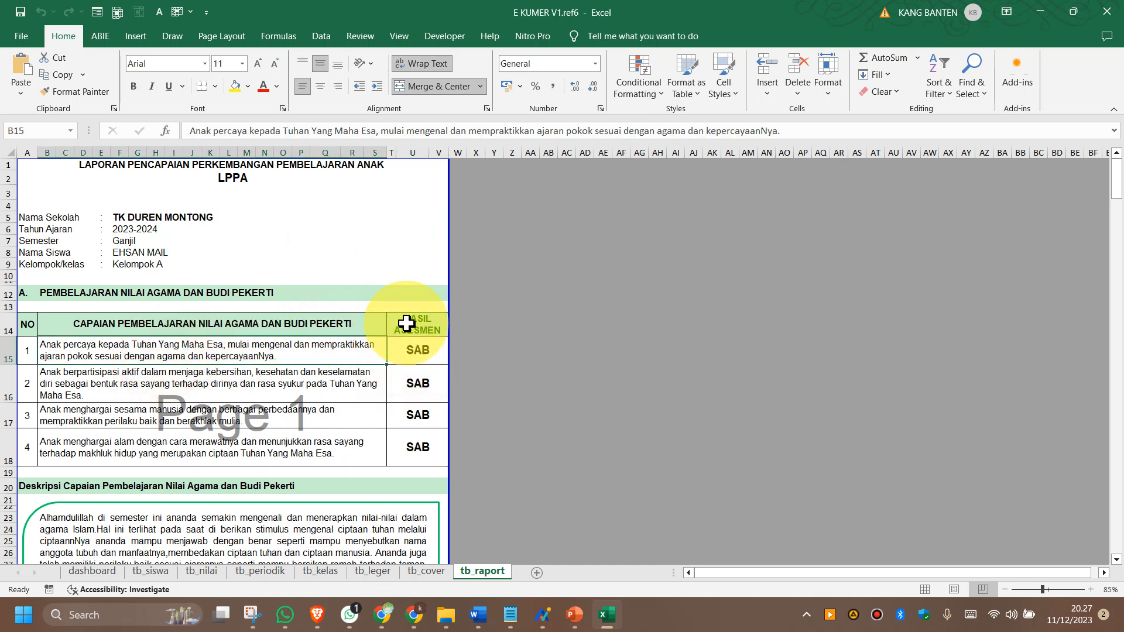
pyautogui.click(125, 220)
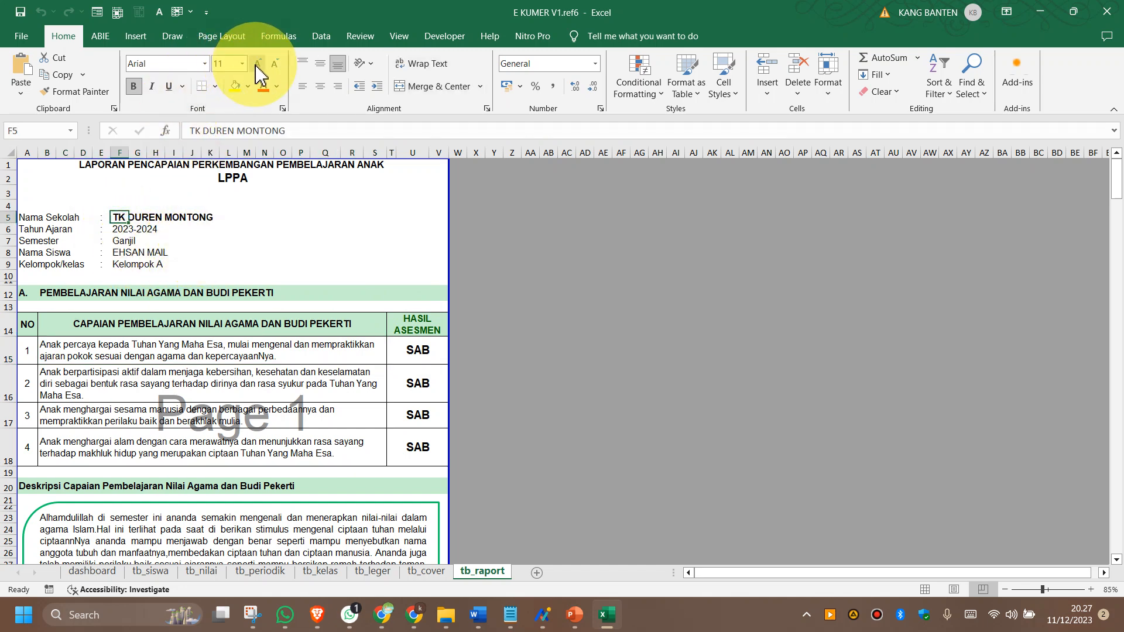
pyautogui.click(193, 253)
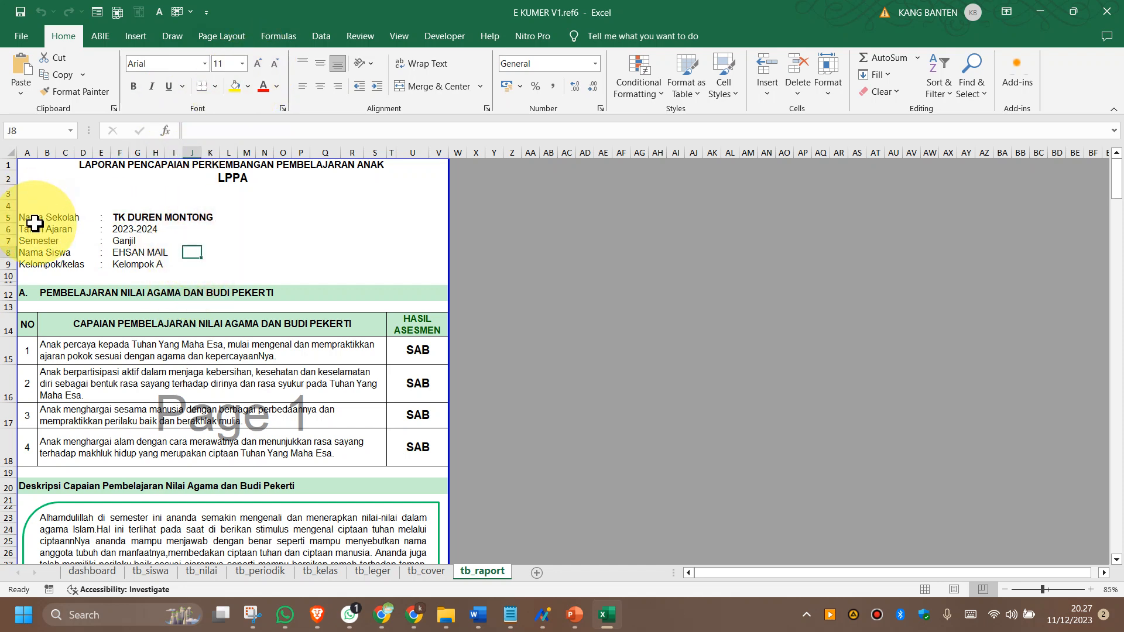
pyautogui.click(34, 227)
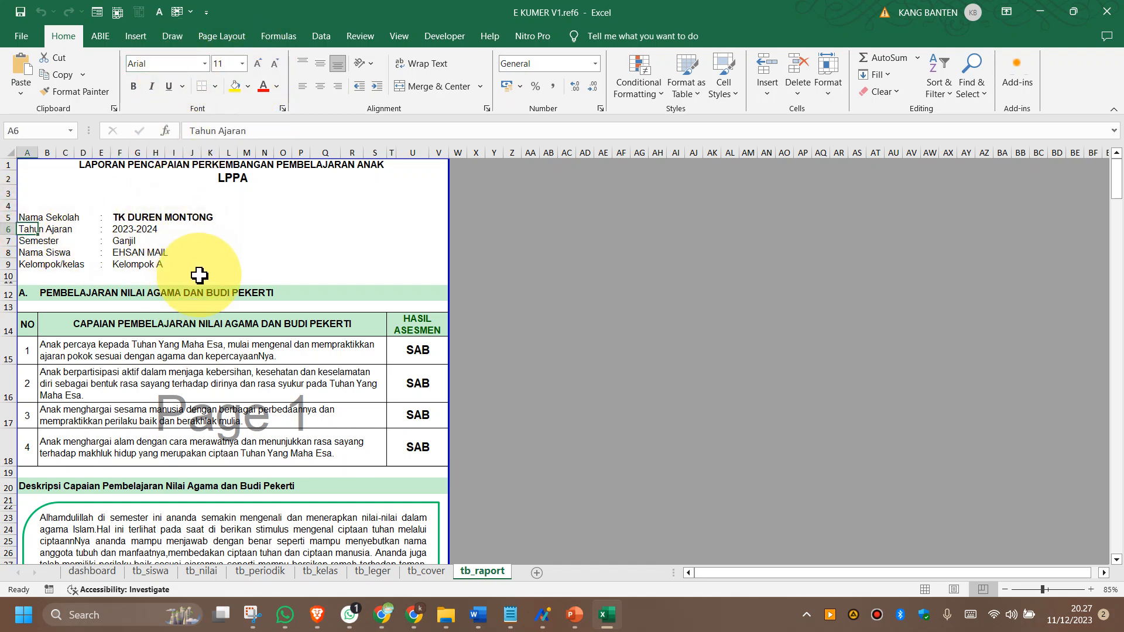
# Examine where the first page break falls in the Nilai Agama dan Budi Pekerti description relative to its assessment table.
pyautogui.scroll(-6, 199, 275)
pyautogui.scroll(-1, 202, 281)
pyautogui.scroll(1, 202, 281)
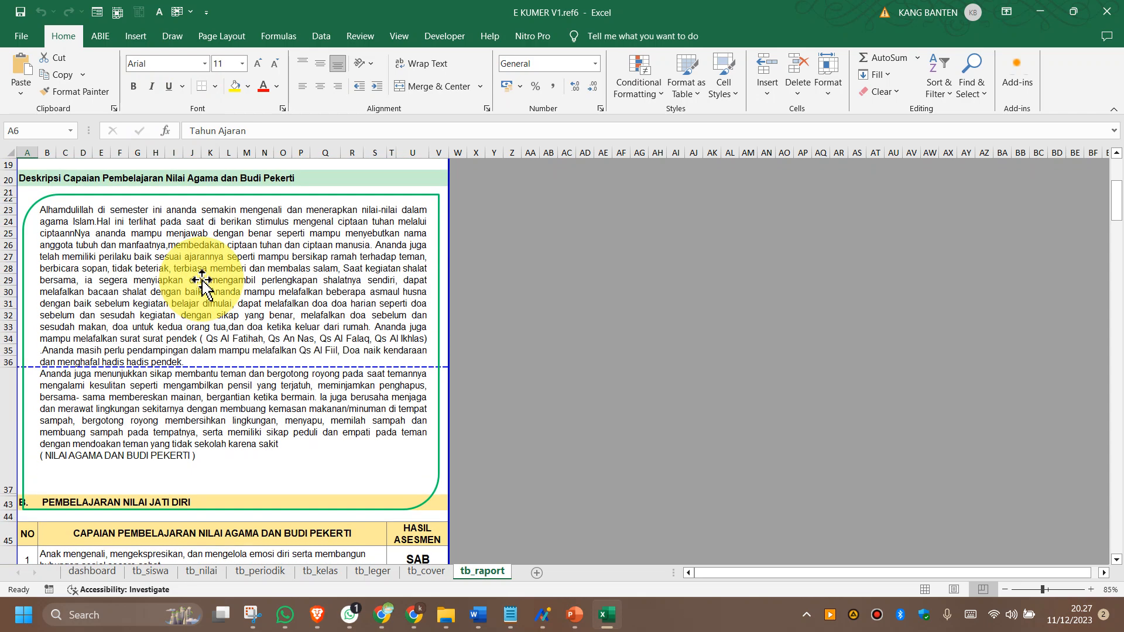
pyautogui.scroll(6, 202, 281)
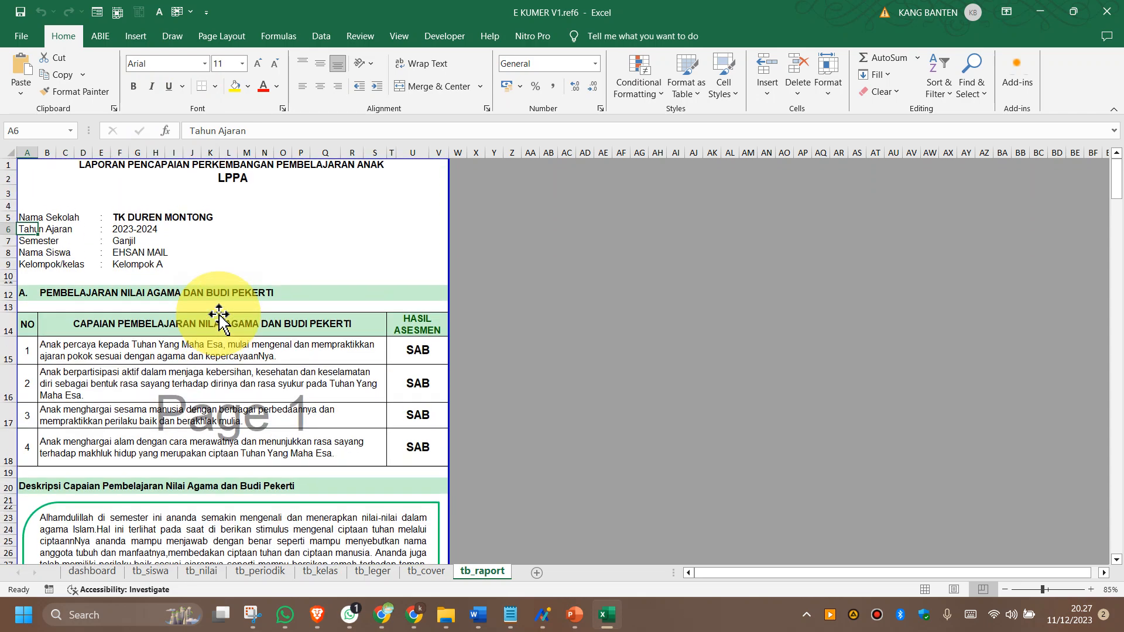
pyautogui.scroll(-4, 220, 315)
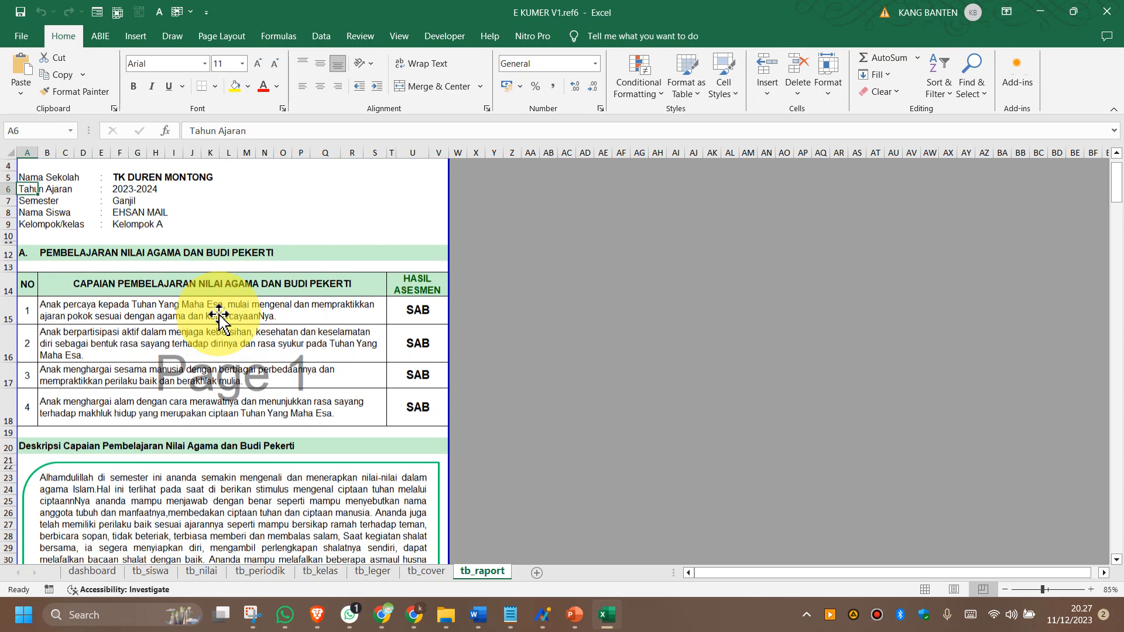
pyautogui.scroll(4, 221, 315)
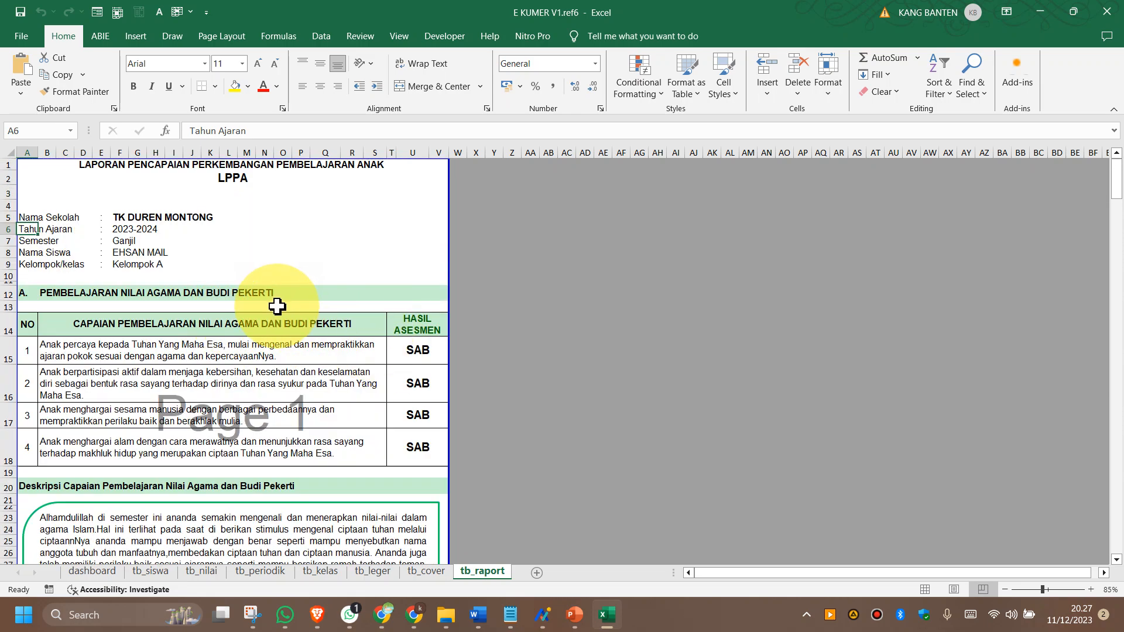
pyautogui.scroll(-6, 280, 305)
pyautogui.scroll(-1, 278, 310)
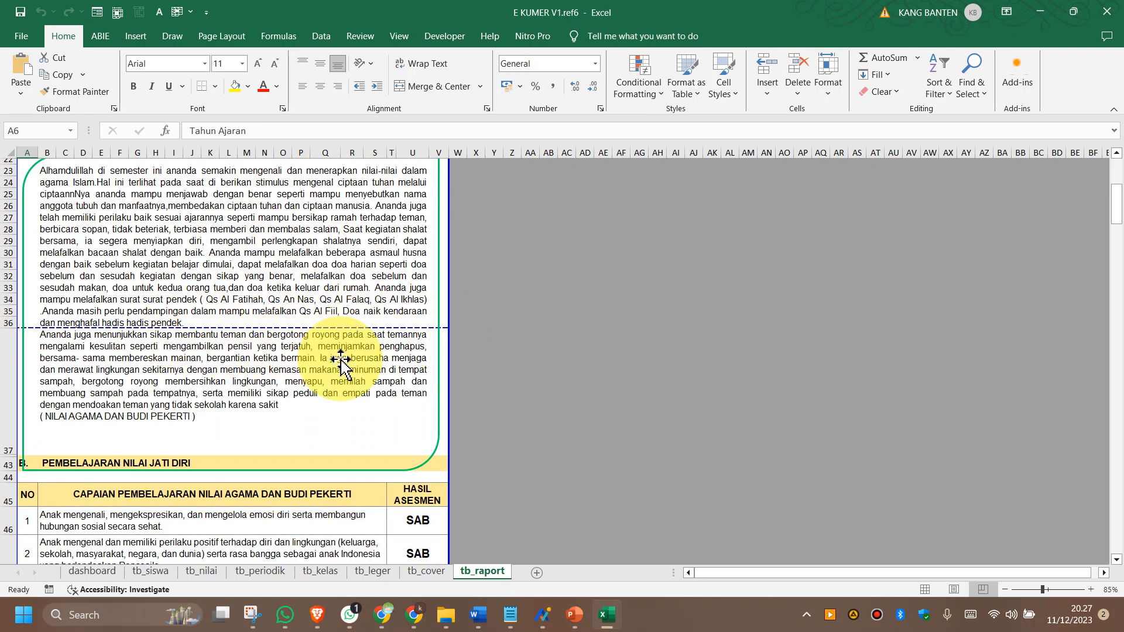
pyautogui.scroll(1, 339, 361)
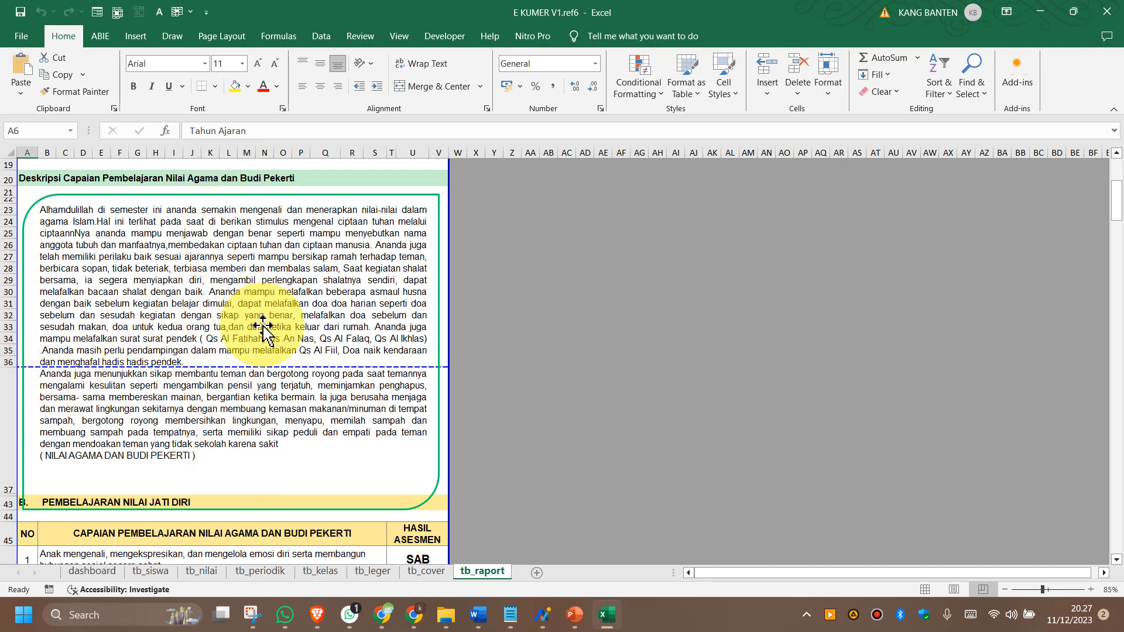
pyautogui.scroll(3, 232, 392)
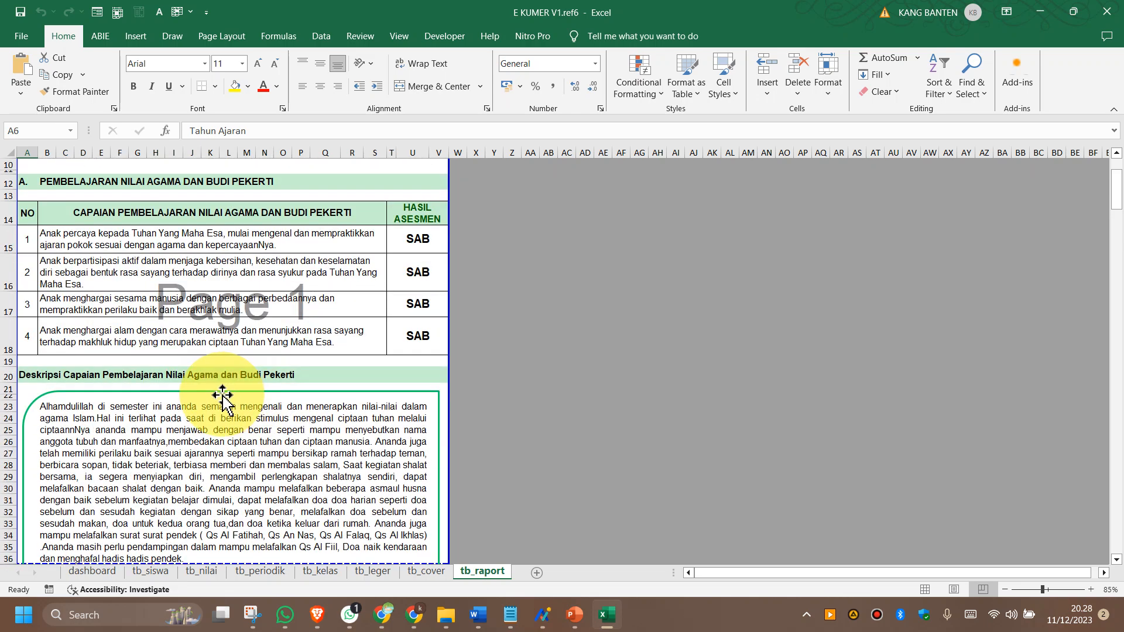
pyautogui.scroll(-2, 222, 398)
pyautogui.scroll(5, 246, 386)
# Set the report's top and bottom page margins to 1 cm in the custom margin settings.
pyautogui.click(228, 205)
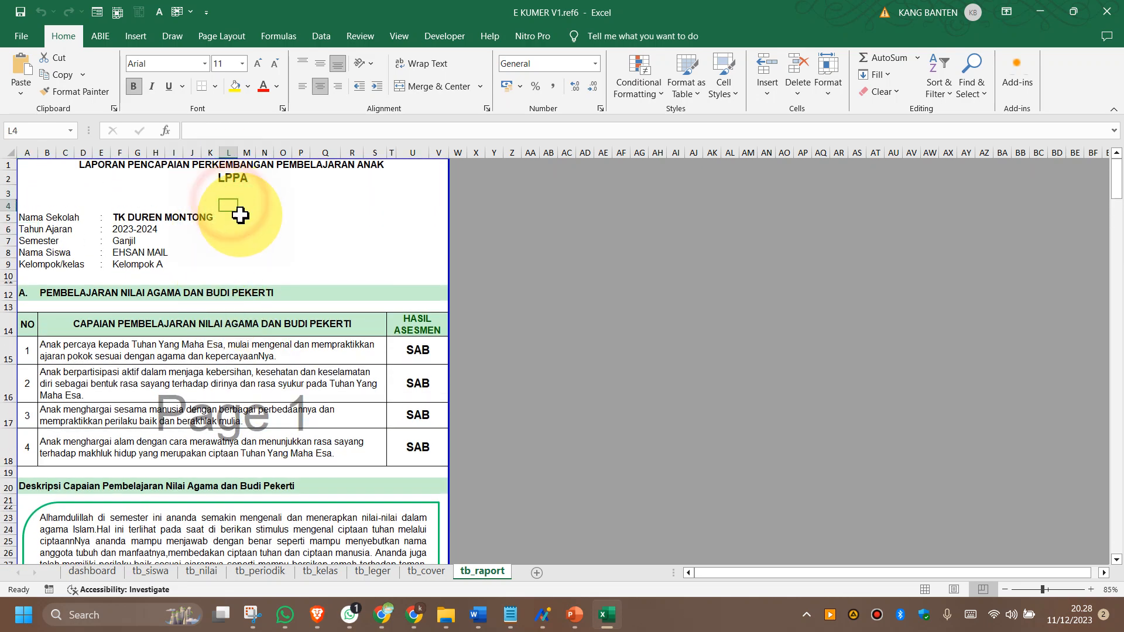
pyautogui.scroll(-3, 240, 304)
pyautogui.scroll(-3, 240, 305)
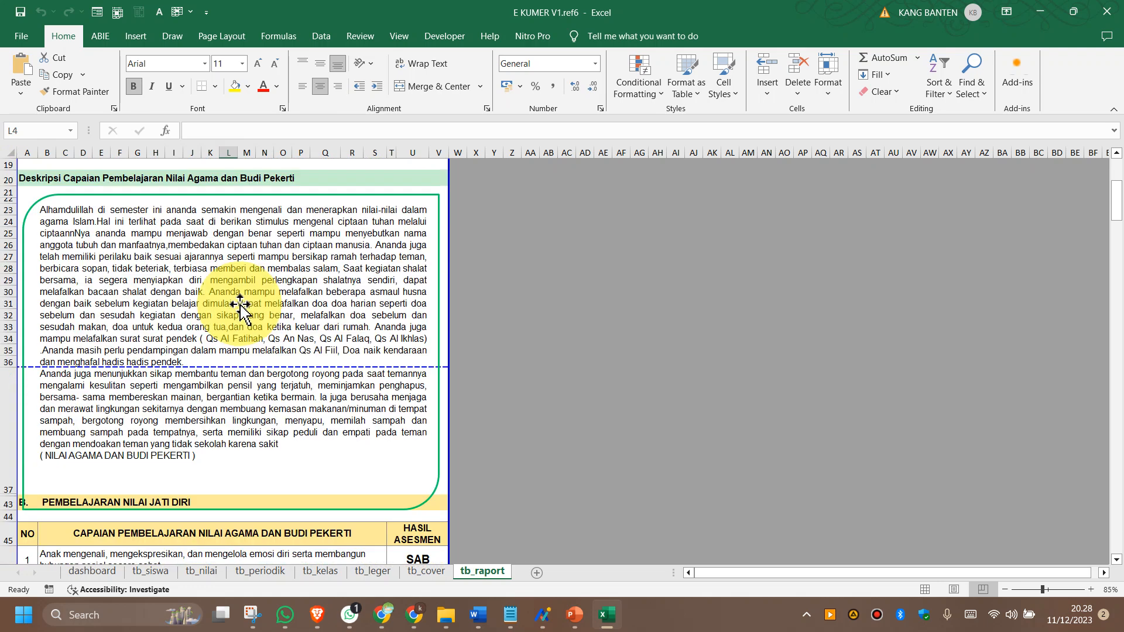
pyautogui.click(220, 33)
pyautogui.click(202, 87)
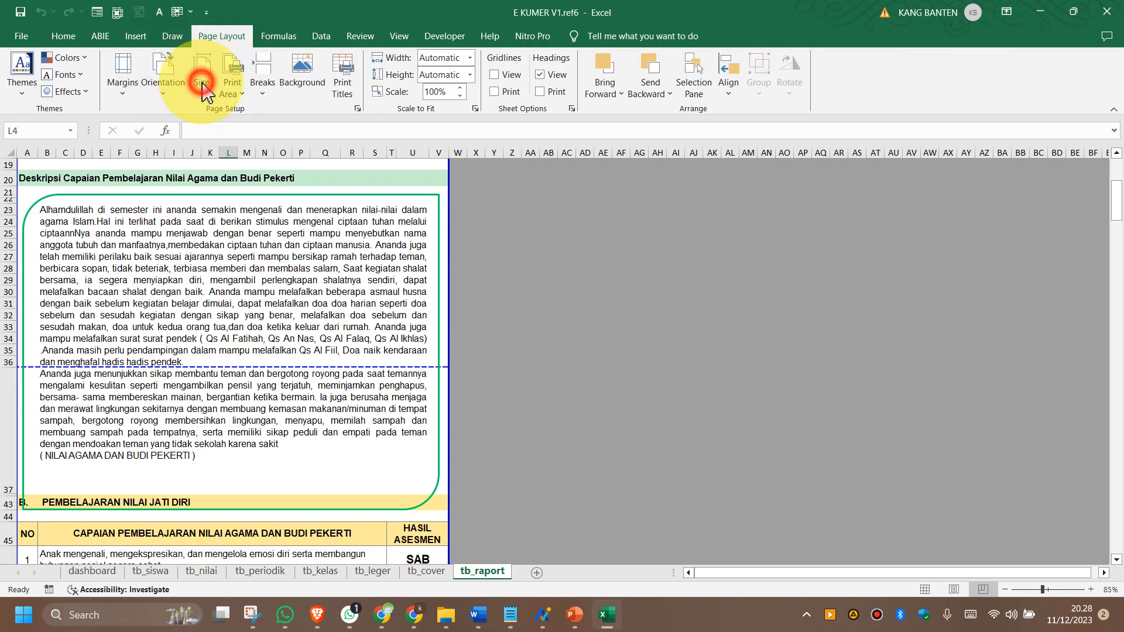
pyautogui.click(232, 108)
pyautogui.click(120, 88)
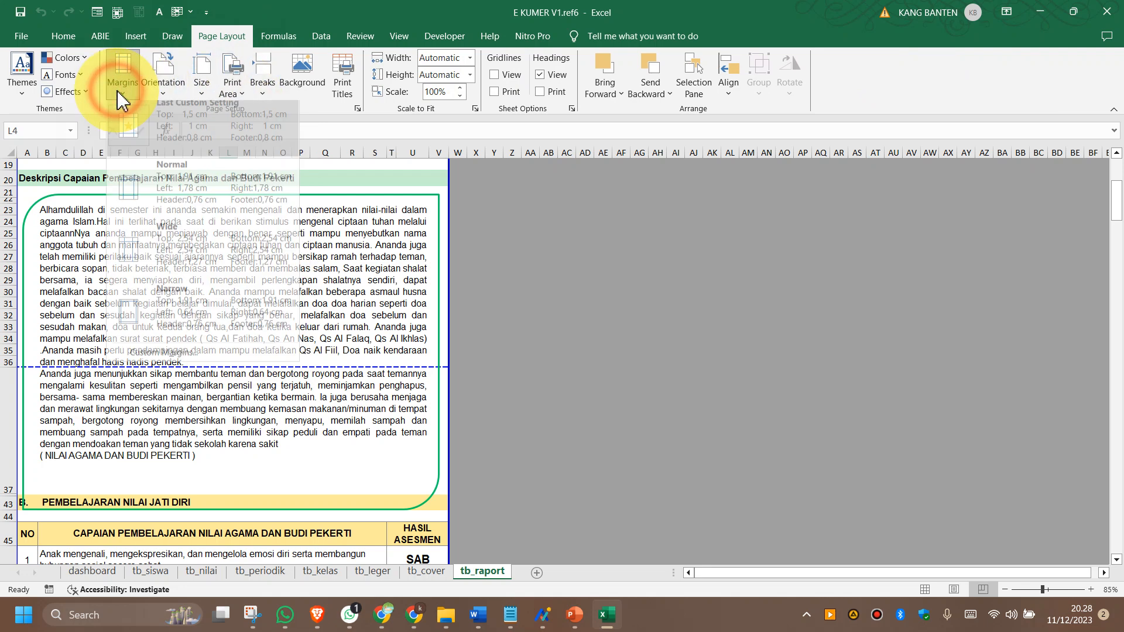
pyautogui.click(187, 360)
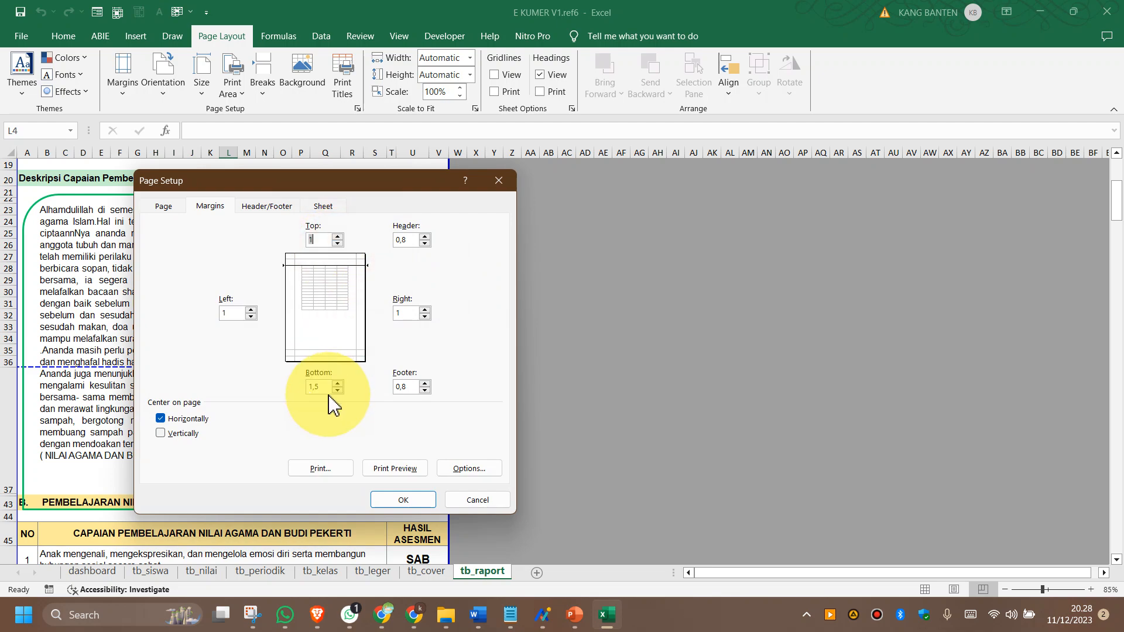
pyautogui.click(415, 505)
pyautogui.scroll(6, 352, 450)
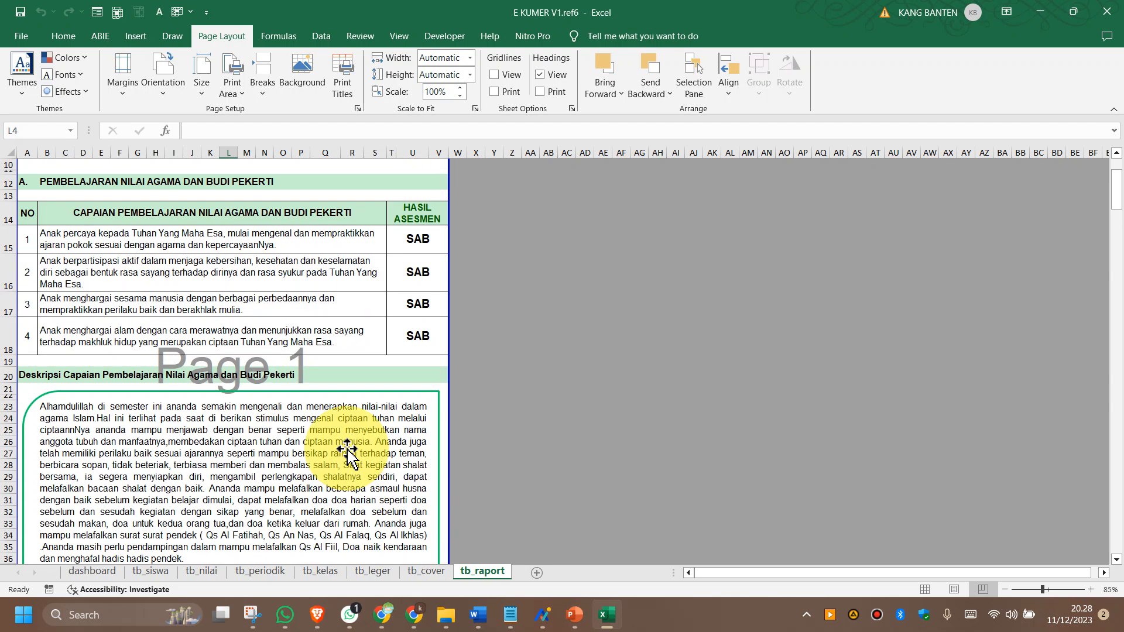
pyautogui.scroll(-8, 347, 450)
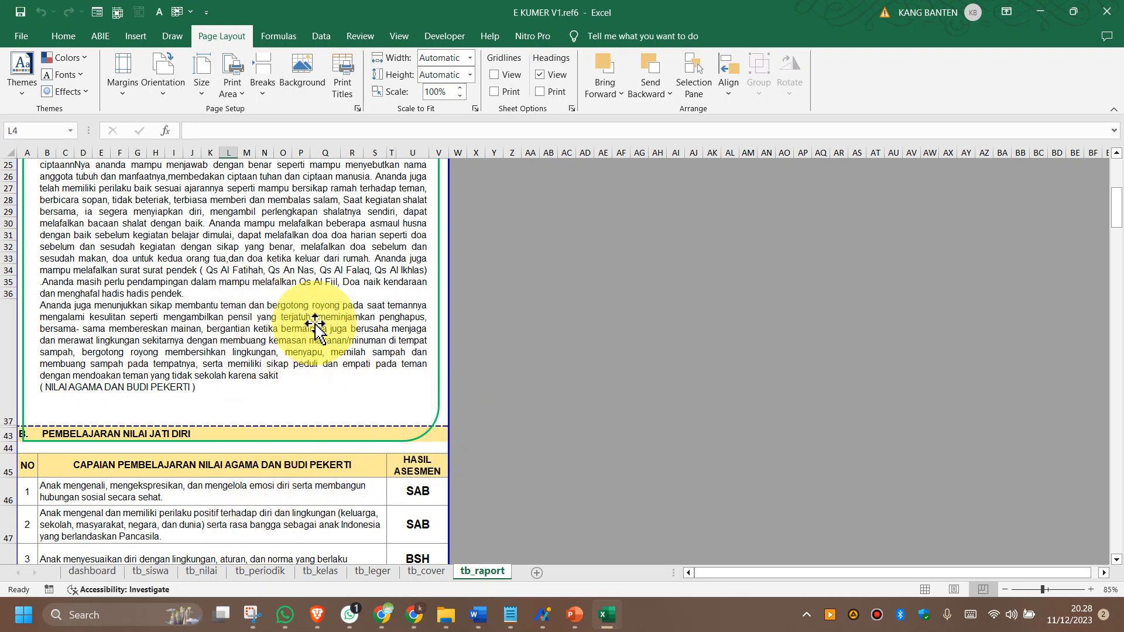
# Shorten the green Nilai Agama dan Budi Pekerti description box so its lower edge ends above the page break before section B.
pyautogui.scroll(4, 316, 400)
pyautogui.scroll(2, 330, 395)
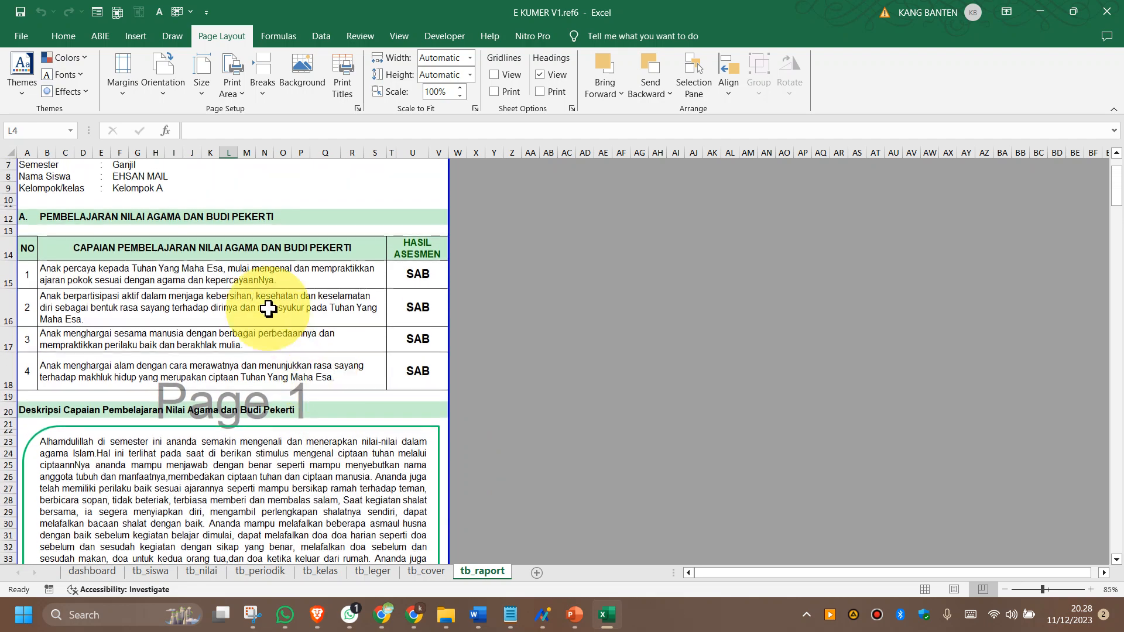
pyautogui.scroll(-6, 294, 415)
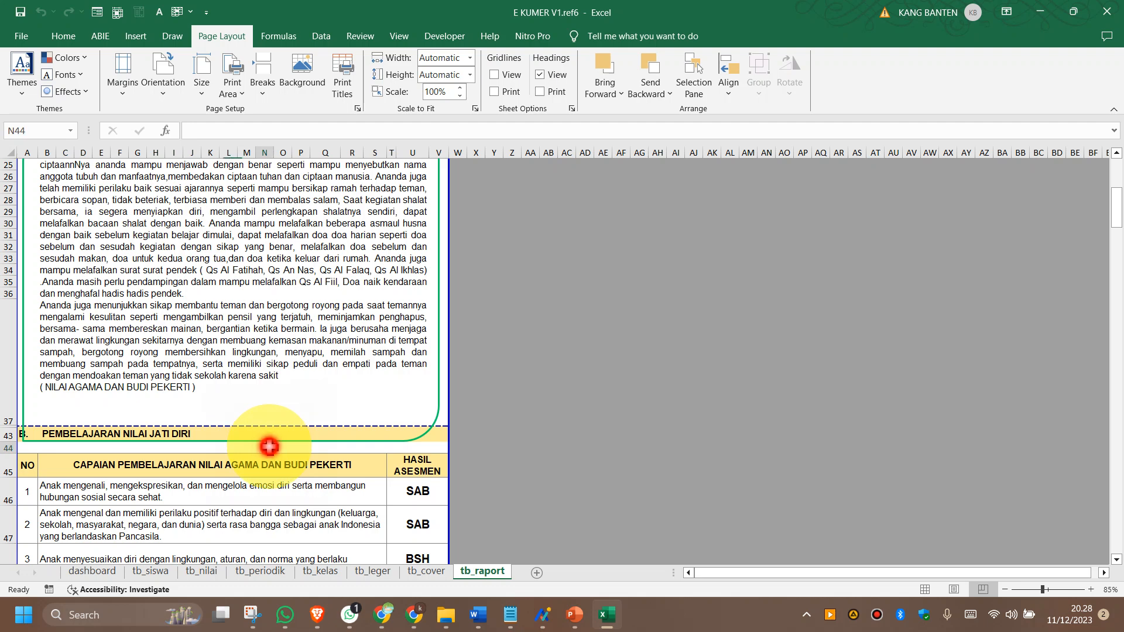
pyautogui.click(269, 447)
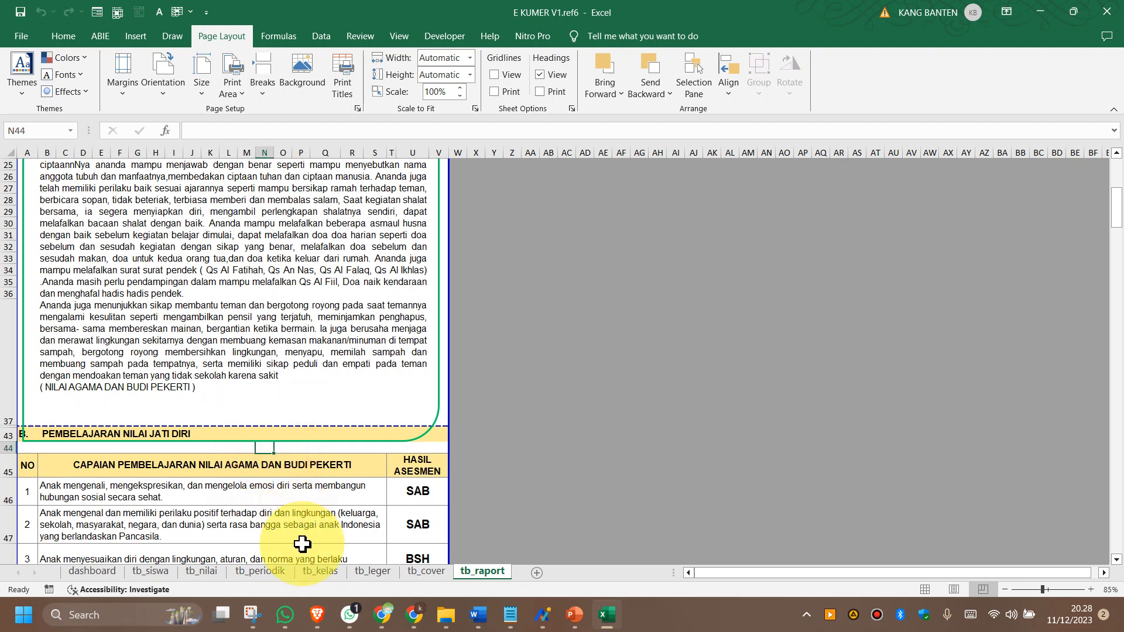
pyautogui.click(439, 396)
pyautogui.moveTo(230, 441); pyautogui.dragTo(234, 409)
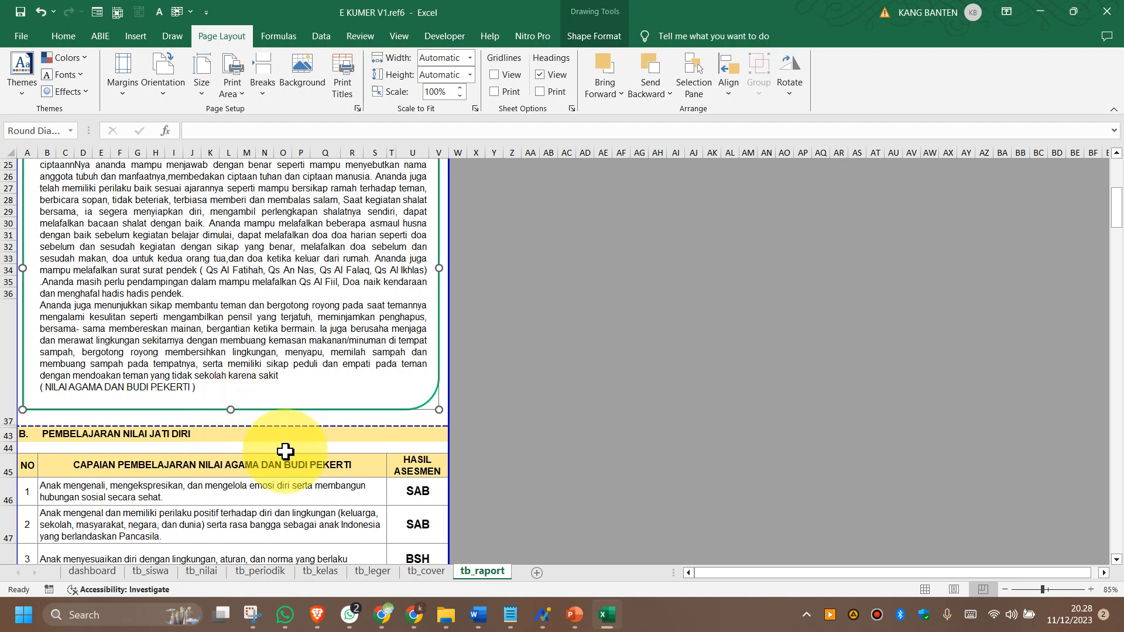
pyautogui.moveTo(467, 3)
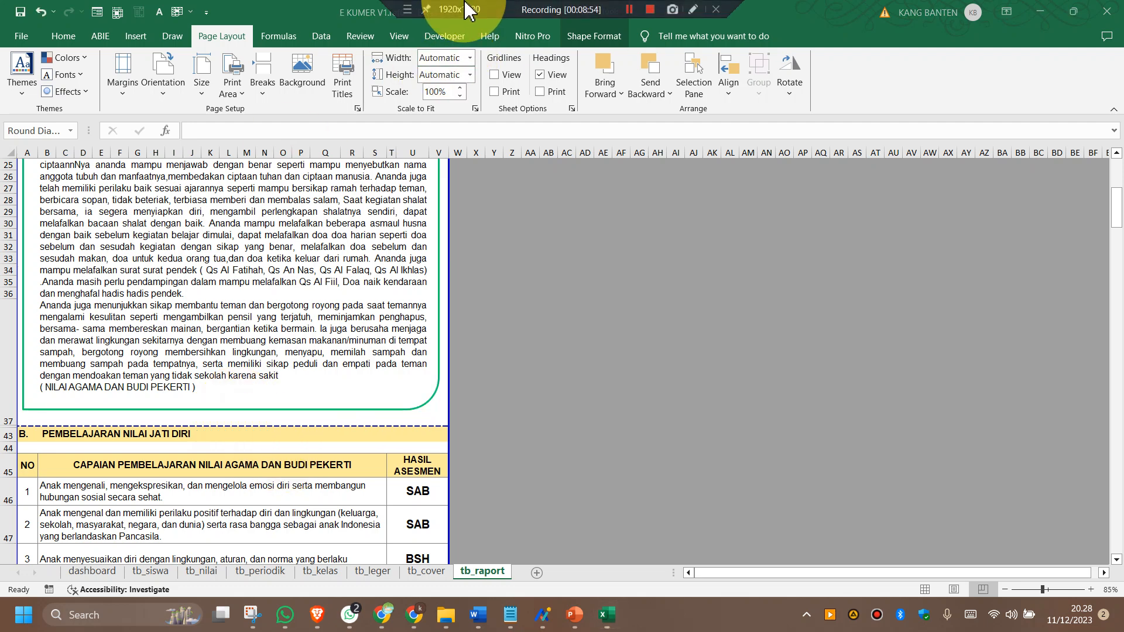
pyautogui.click(626, 4)
pyautogui.moveTo(629, 11)
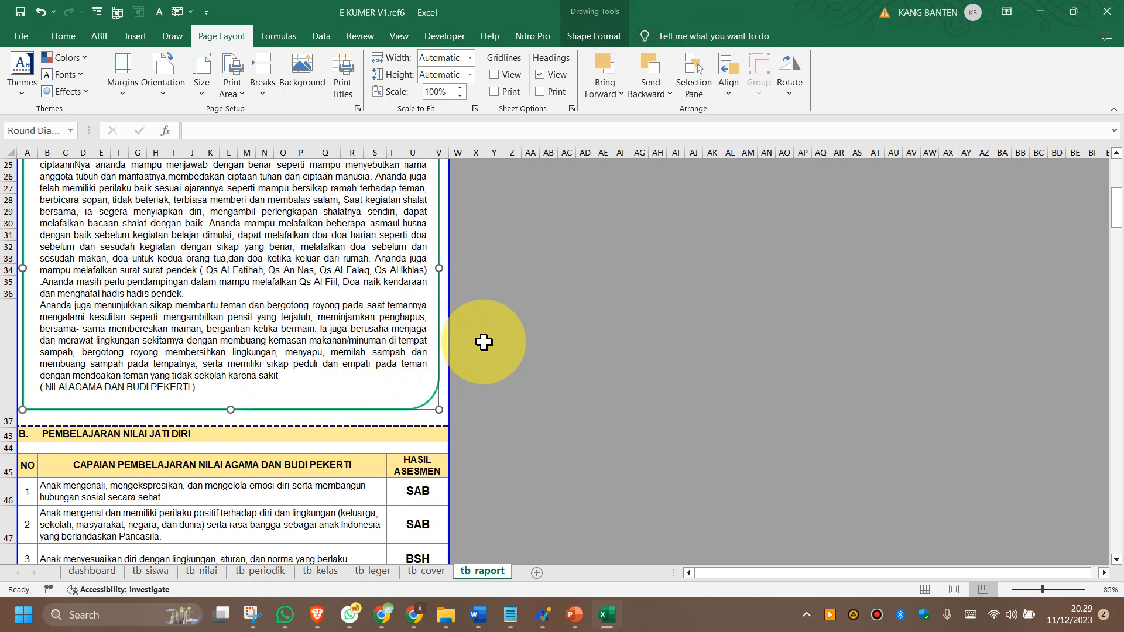
pyautogui.click(483, 344)
pyautogui.click(560, 403)
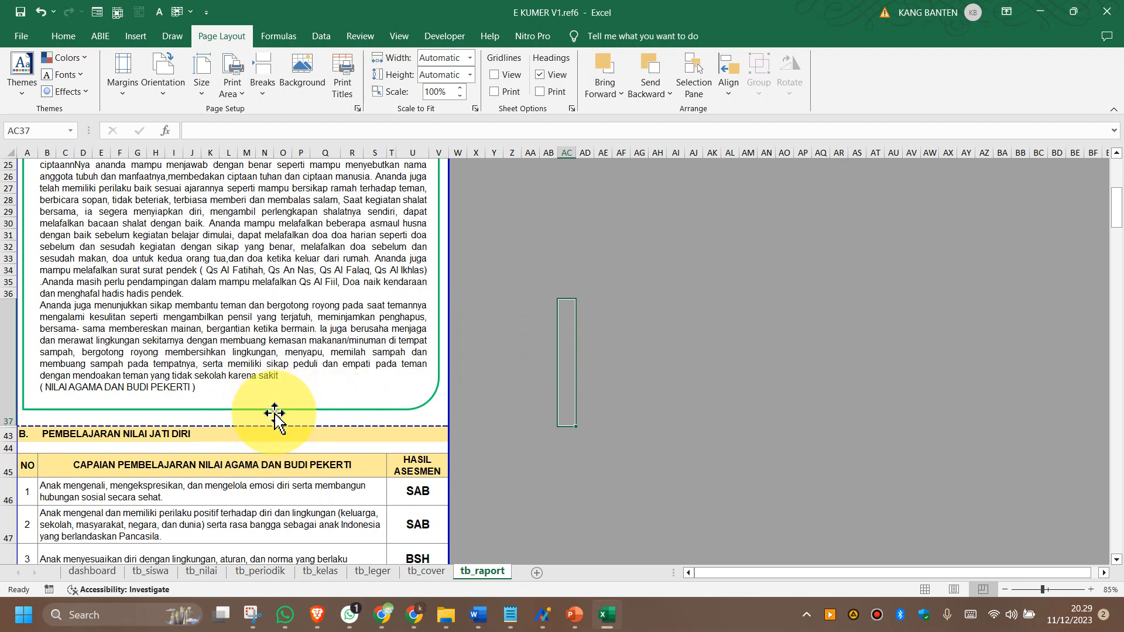
pyautogui.click(516, 281)
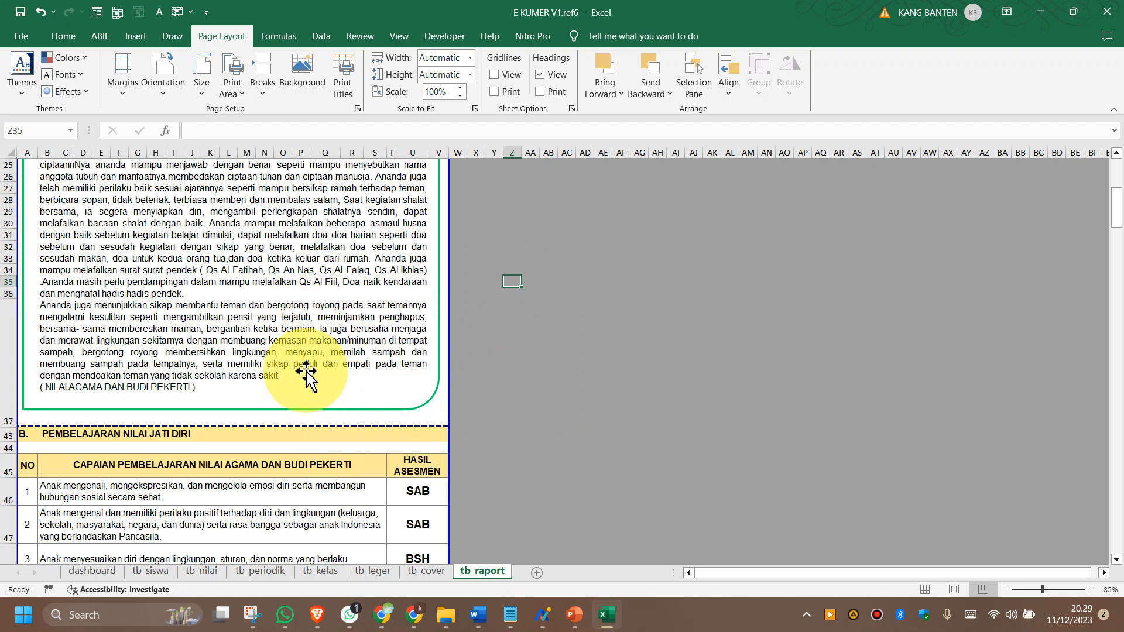
pyautogui.click(493, 382)
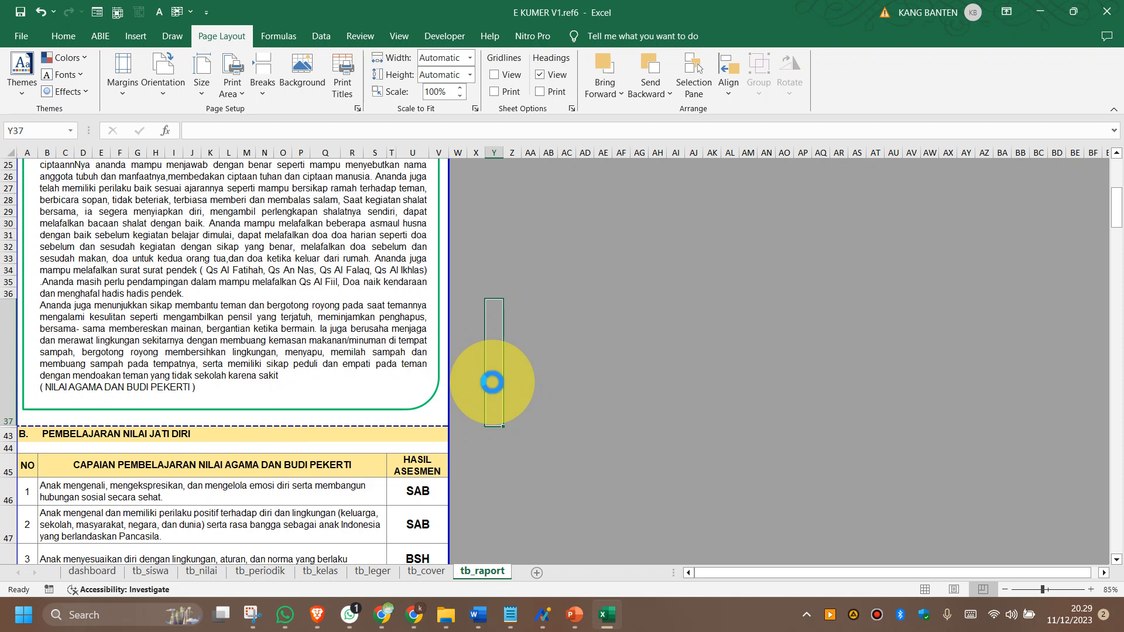
# Check pages 1 and 2 of the report in the print preview, then return to the sheet.
pyautogui.hotkey('ctrl', 'p')
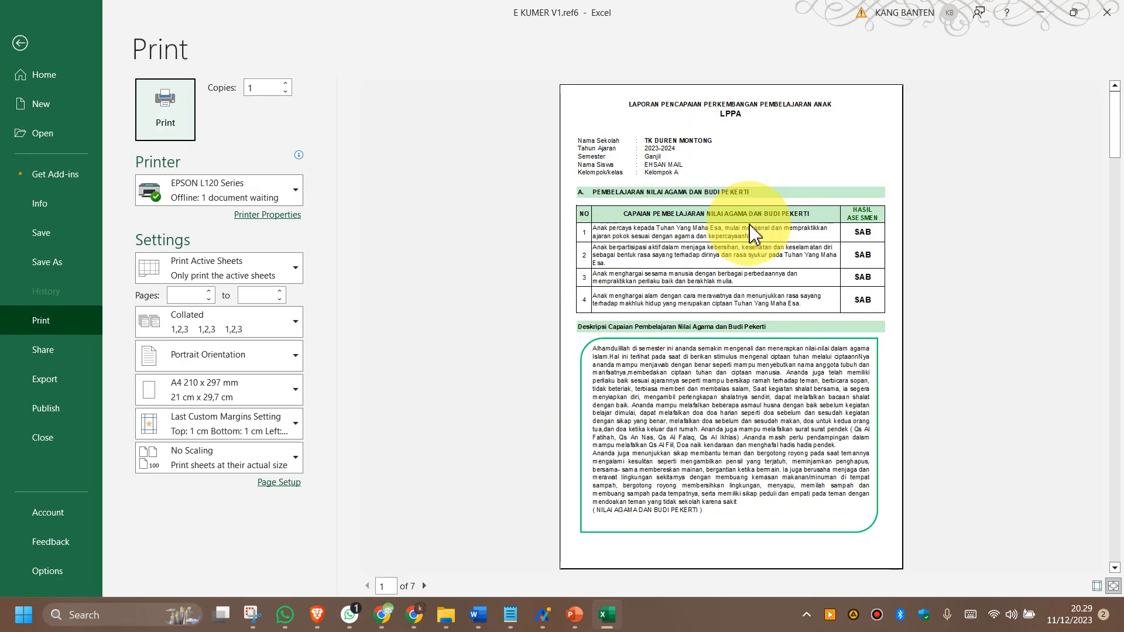
pyautogui.click(425, 586)
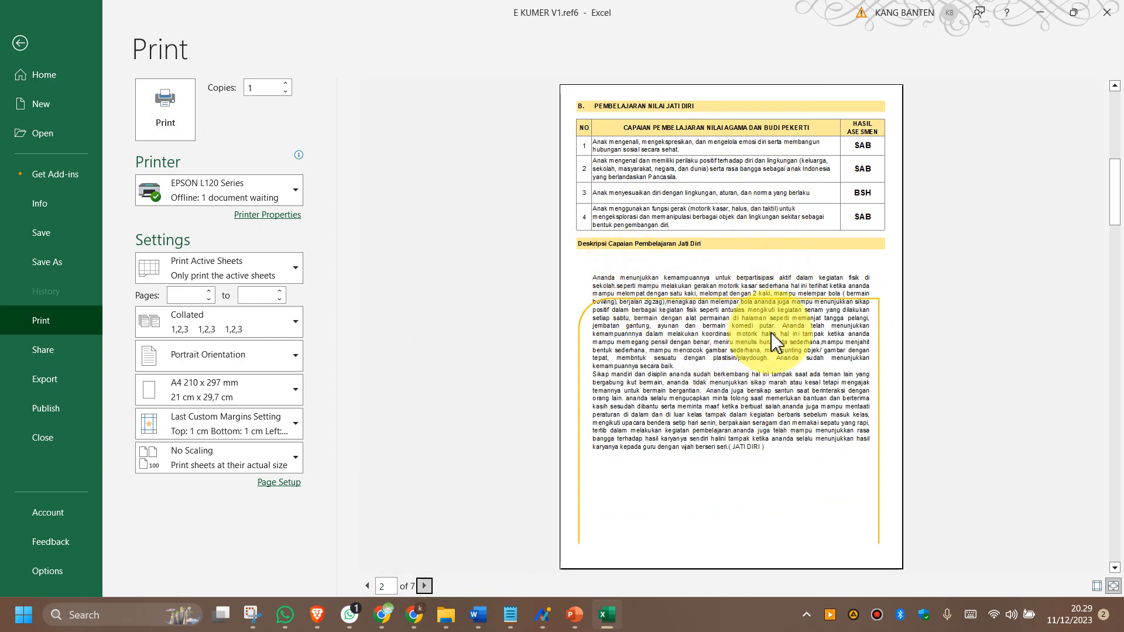
pyautogui.click(22, 45)
# Restore hidden row 42 as a blank spacing row between the page break and the section B Jati Diri heading.
pyautogui.scroll(-4, 281, 380)
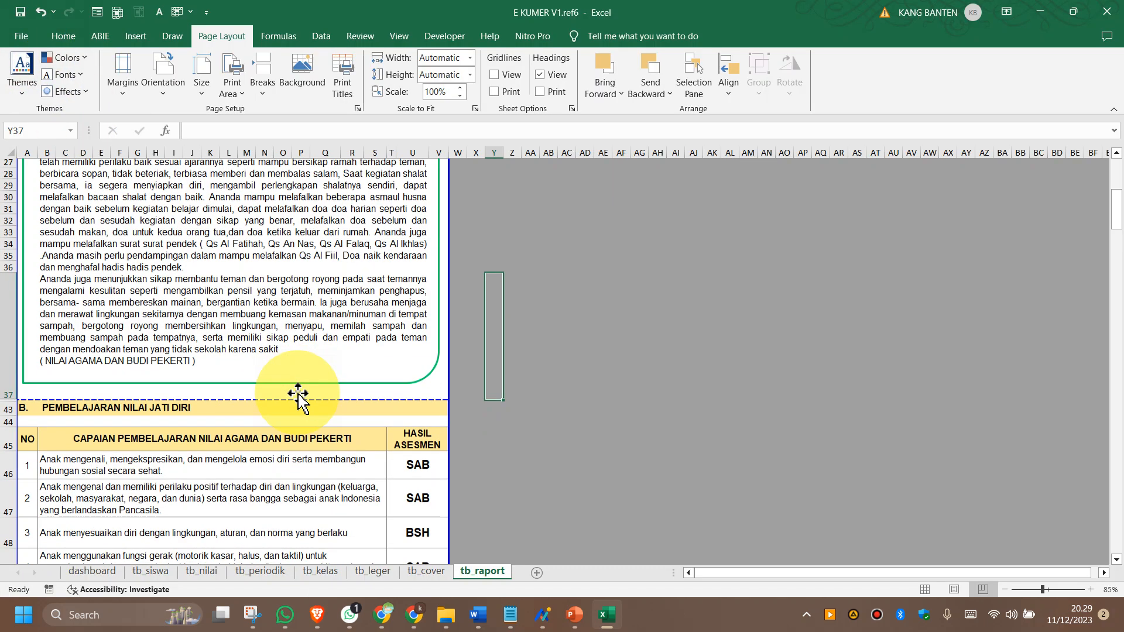
pyautogui.click(45, 293)
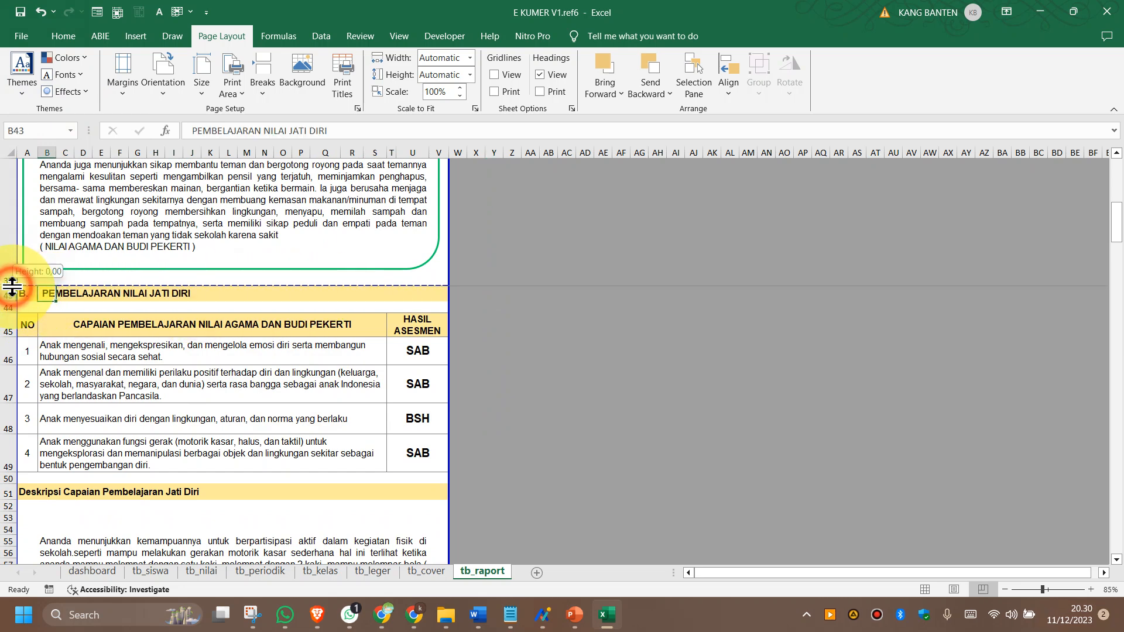
pyautogui.moveTo(11, 290); pyautogui.dragTo(12, 301)
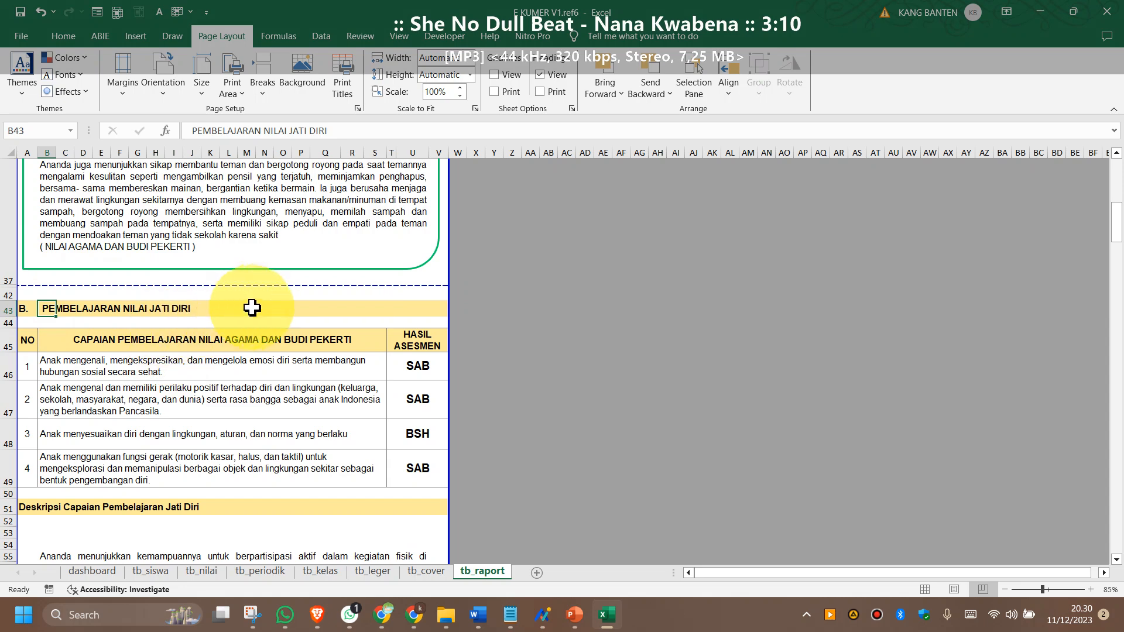
pyautogui.click(241, 295)
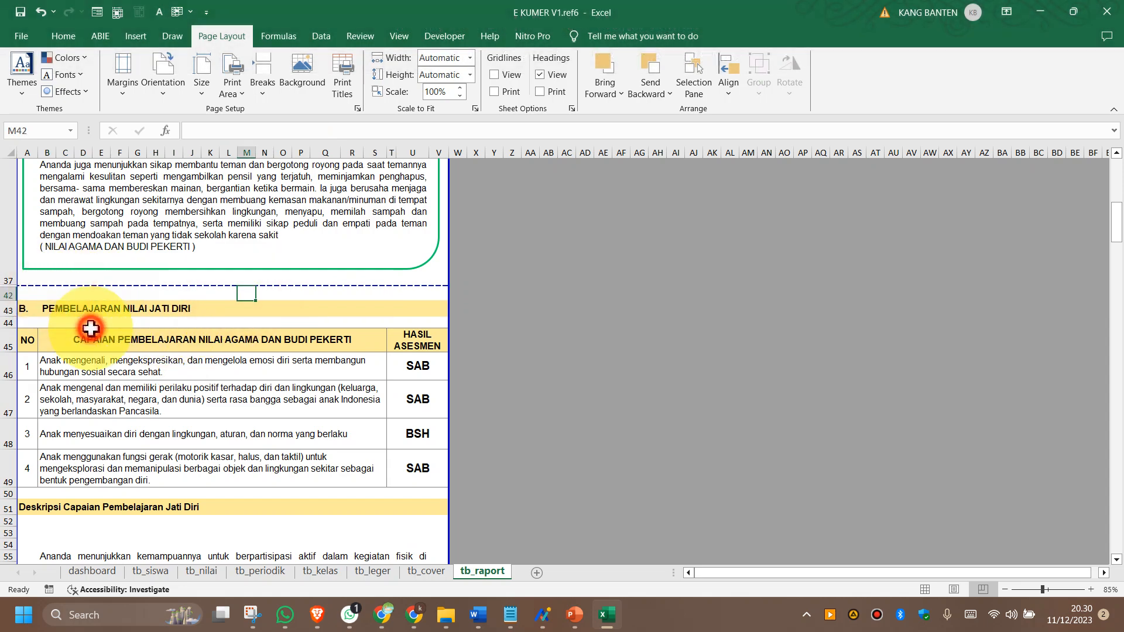
pyautogui.click(90, 330)
pyautogui.click(136, 235)
pyautogui.click(138, 307)
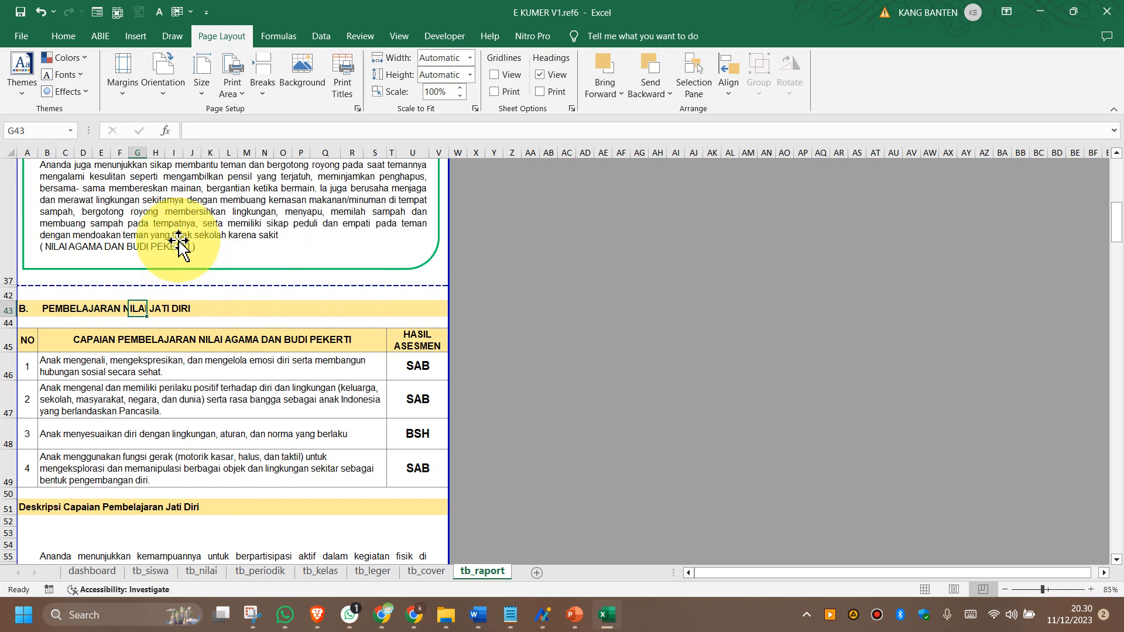
# Move the yellow Jati Diri description box up so it frames its text and ends above the page break before section C.
pyautogui.scroll(-5, 262, 383)
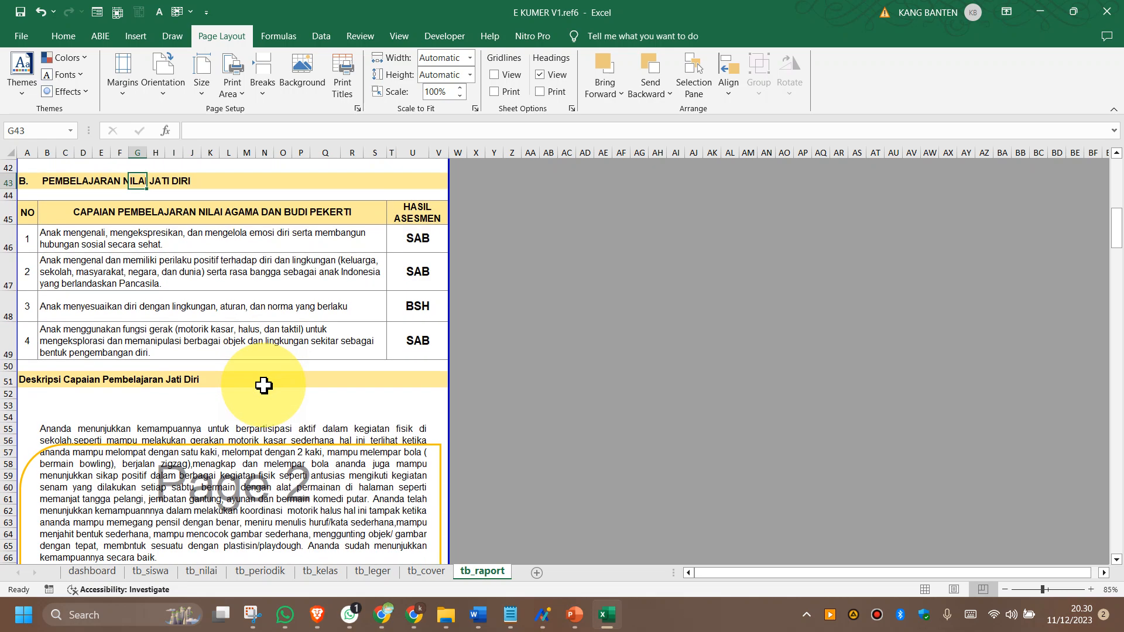
pyautogui.scroll(-3, 263, 392)
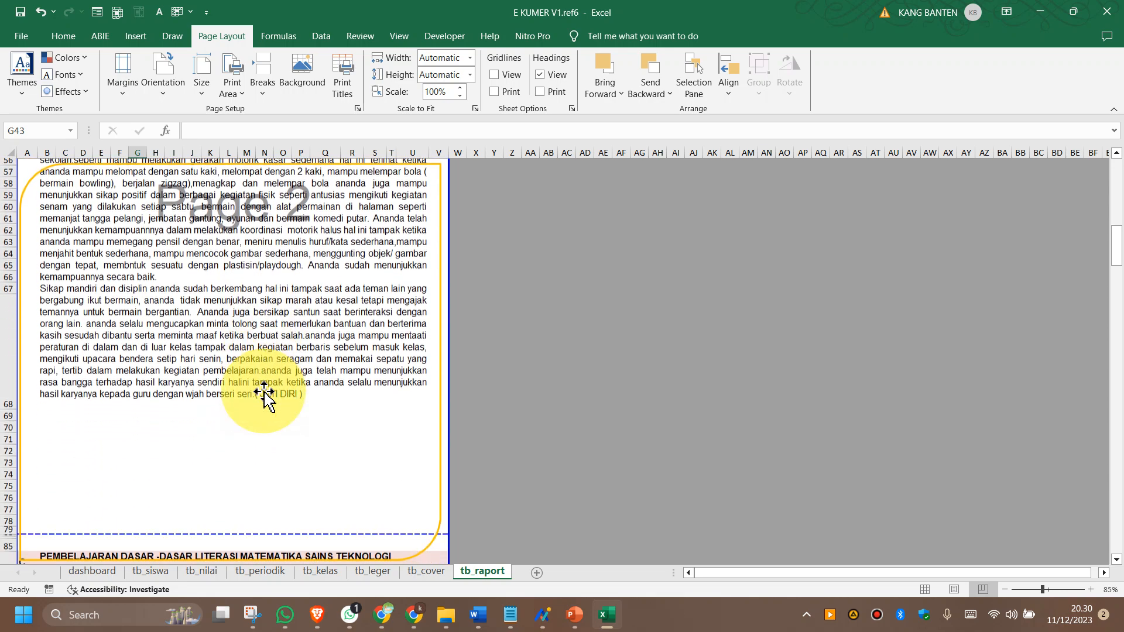
pyautogui.scroll(3, 264, 392)
pyautogui.scroll(-3, 233, 334)
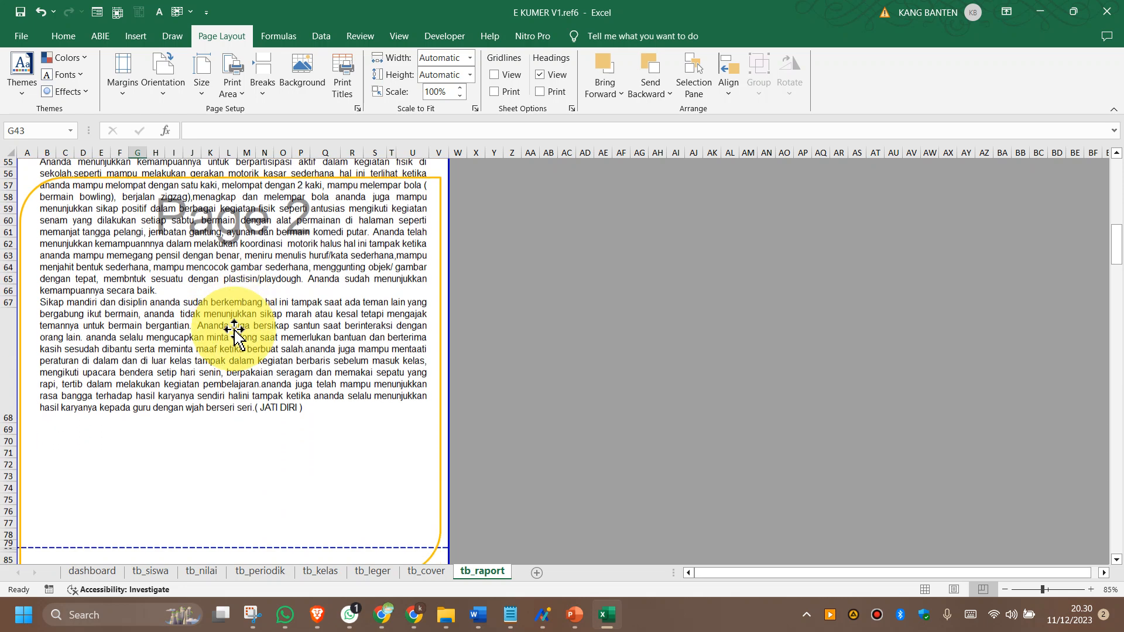
pyautogui.scroll(3, 251, 359)
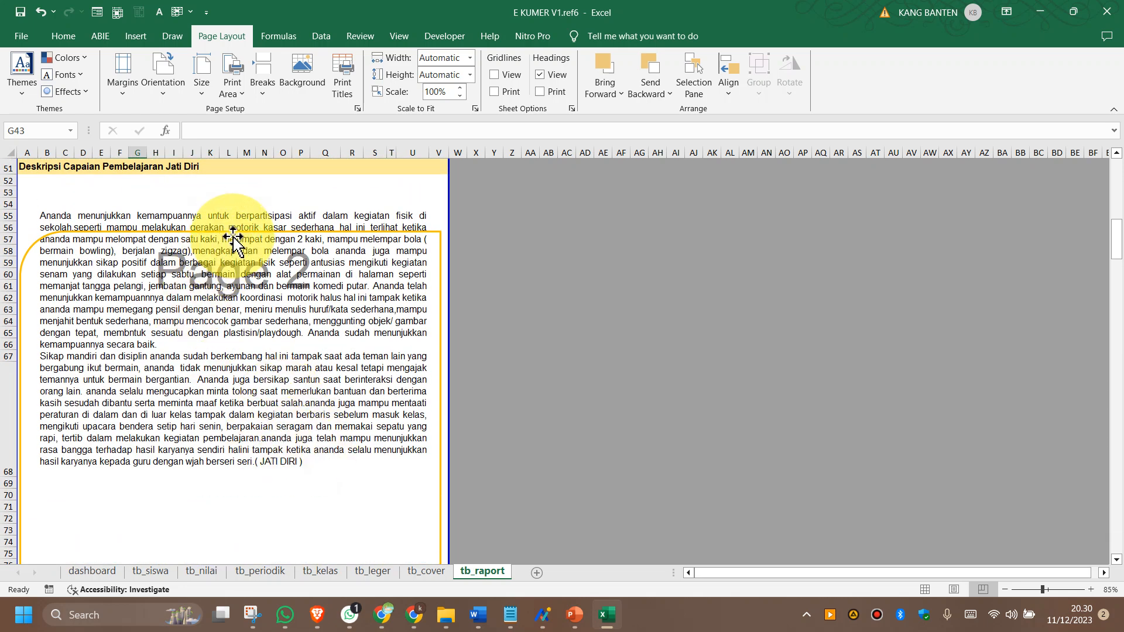
pyautogui.click(235, 232)
pyautogui.moveTo(242, 232); pyautogui.dragTo(240, 193)
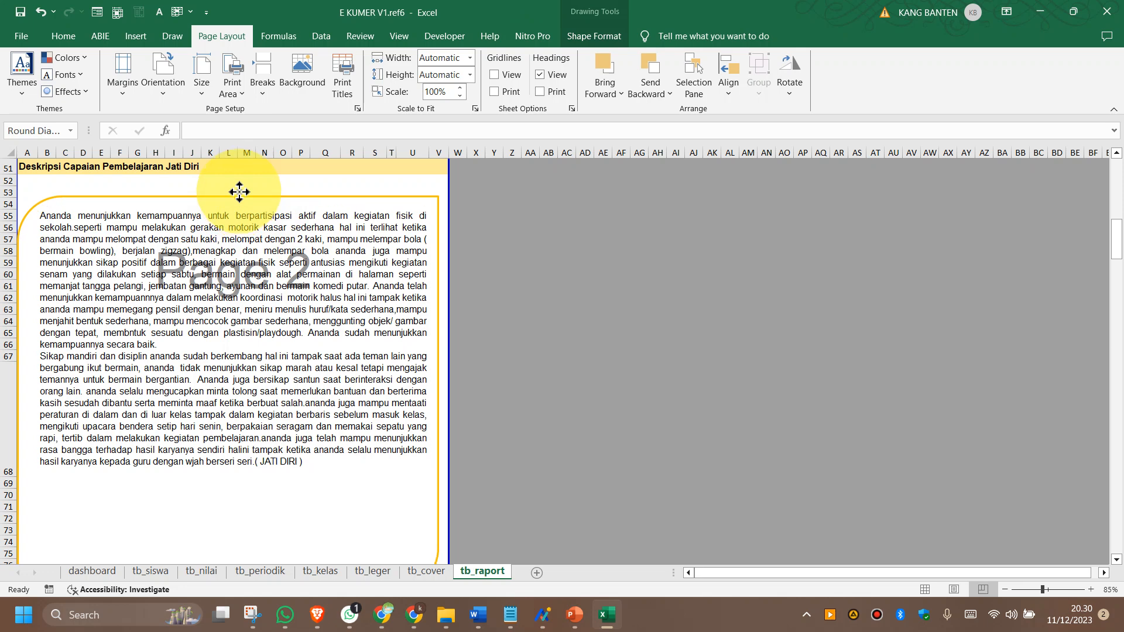
pyautogui.scroll(-2, 293, 351)
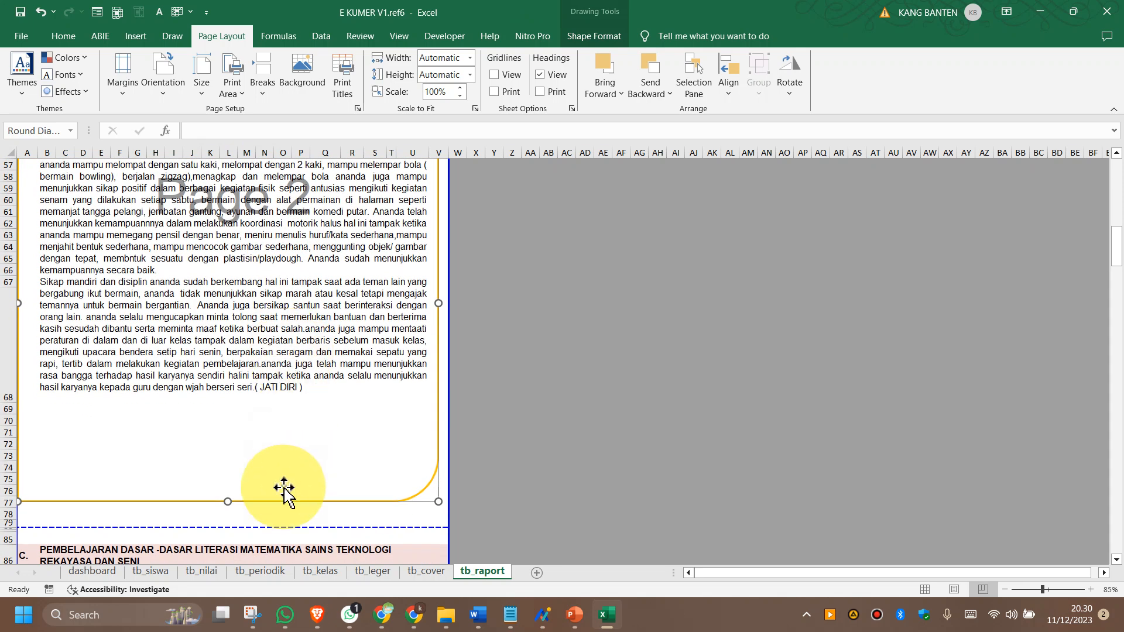
pyautogui.click(530, 478)
# Move the pink section C description box up so its top edge sits just below the Deskripsi Dasar-Dasar Literasi heading.
pyautogui.scroll(-1, 324, 463)
pyautogui.scroll(-5, 323, 457)
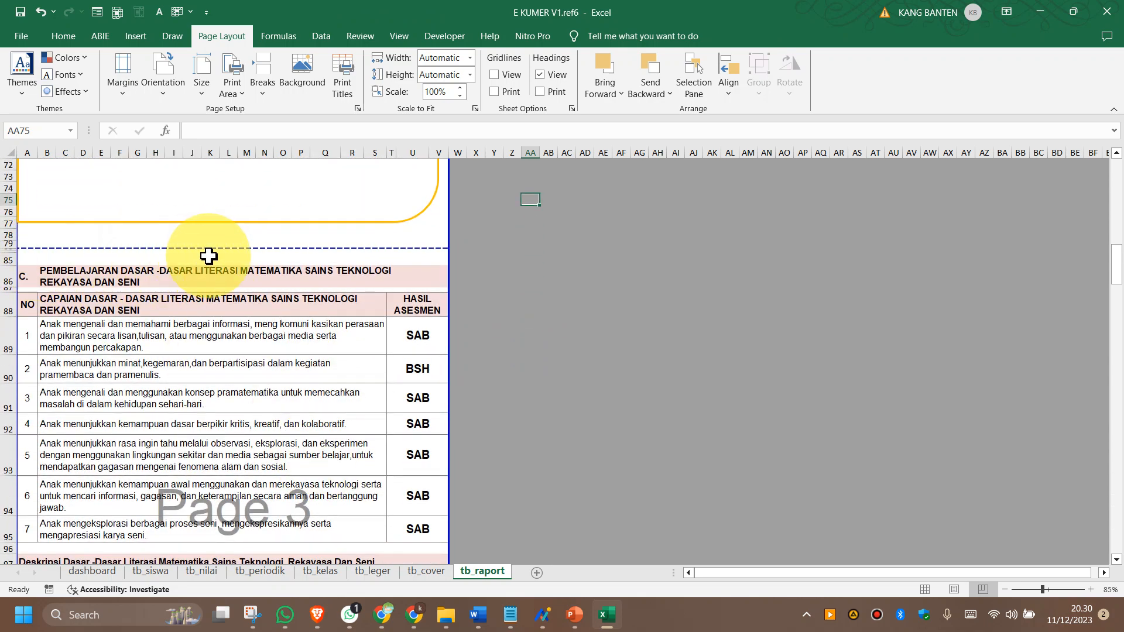
pyautogui.scroll(-5, 257, 350)
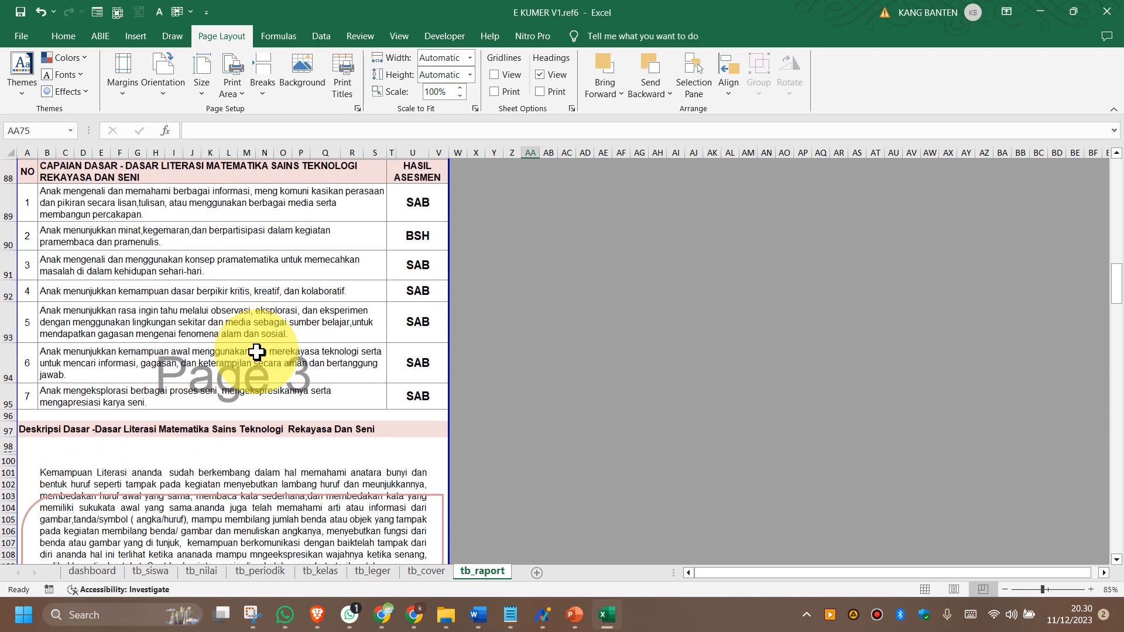
pyautogui.scroll(-3, 257, 352)
pyautogui.scroll(2, 257, 352)
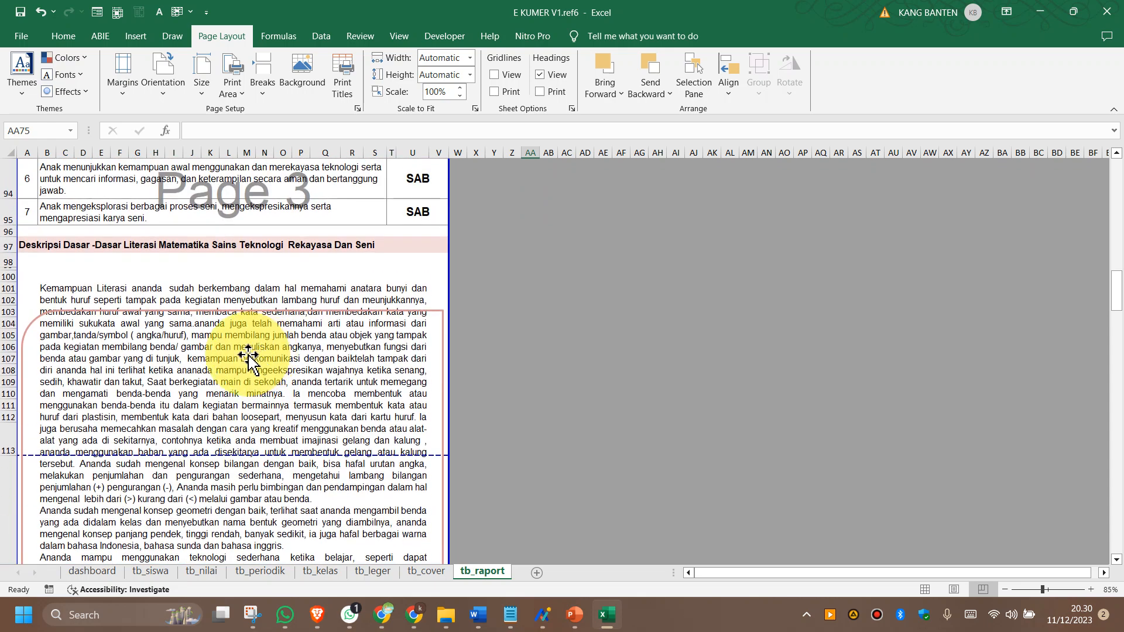
pyautogui.click(186, 310)
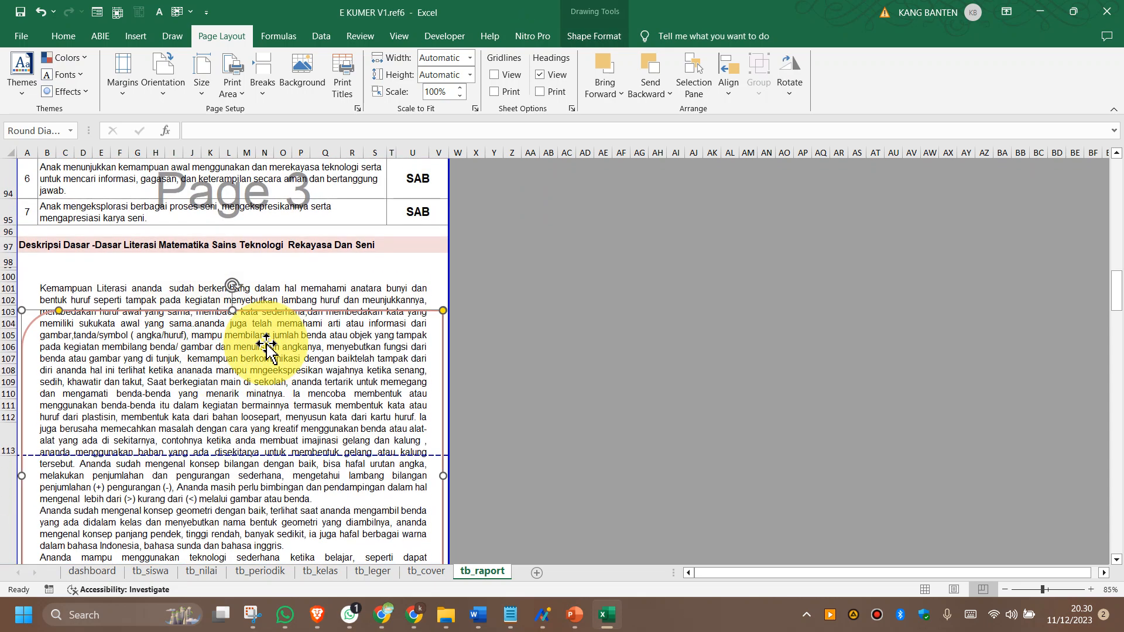
pyautogui.scroll(2, 273, 345)
pyautogui.moveTo(248, 404); pyautogui.dragTo(250, 359)
# Reduce the spacing row above the section C heading and raise the pink description box's bottom edge slightly.
pyautogui.scroll(5, 244, 365)
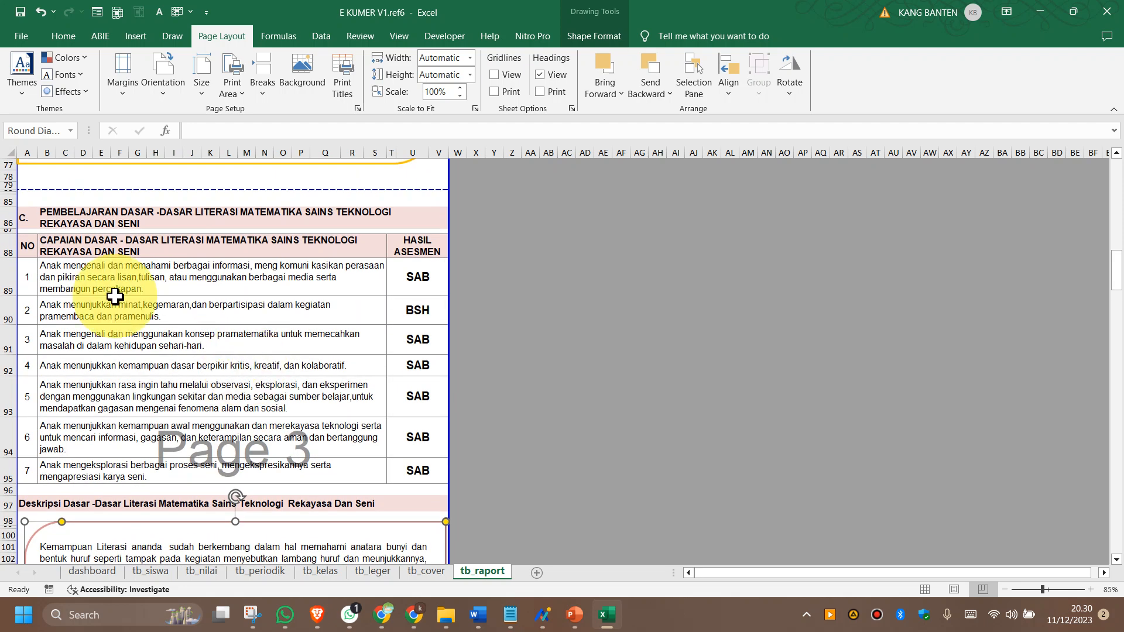
pyautogui.moveTo(13, 211); pyautogui.dragTo(13, 201)
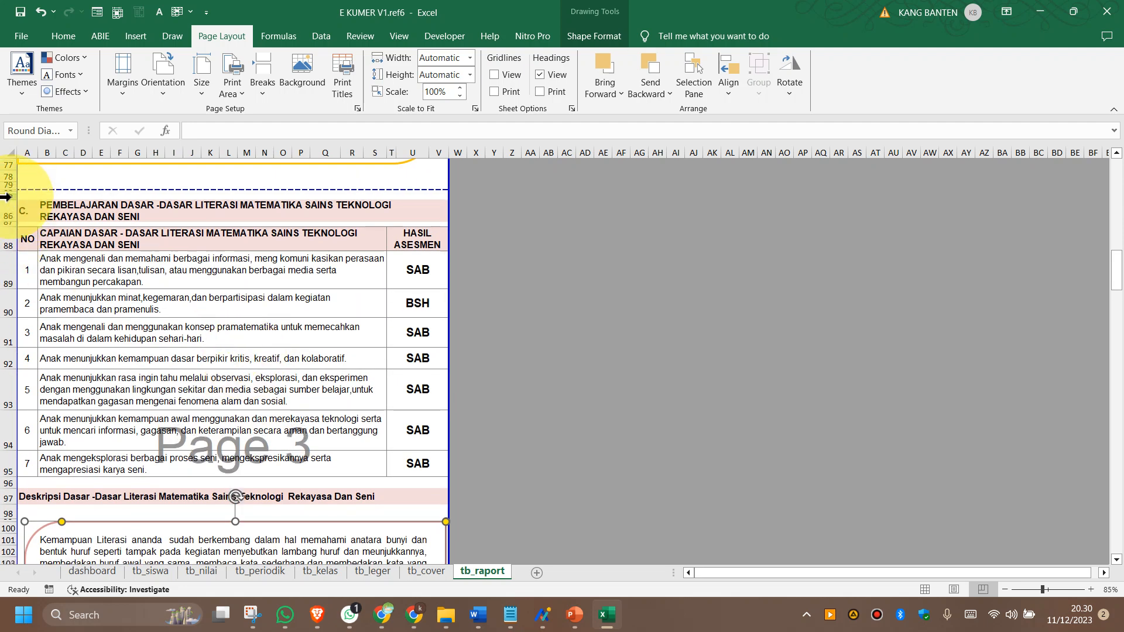
pyautogui.scroll(-2, 247, 356)
pyautogui.scroll(-5, 247, 356)
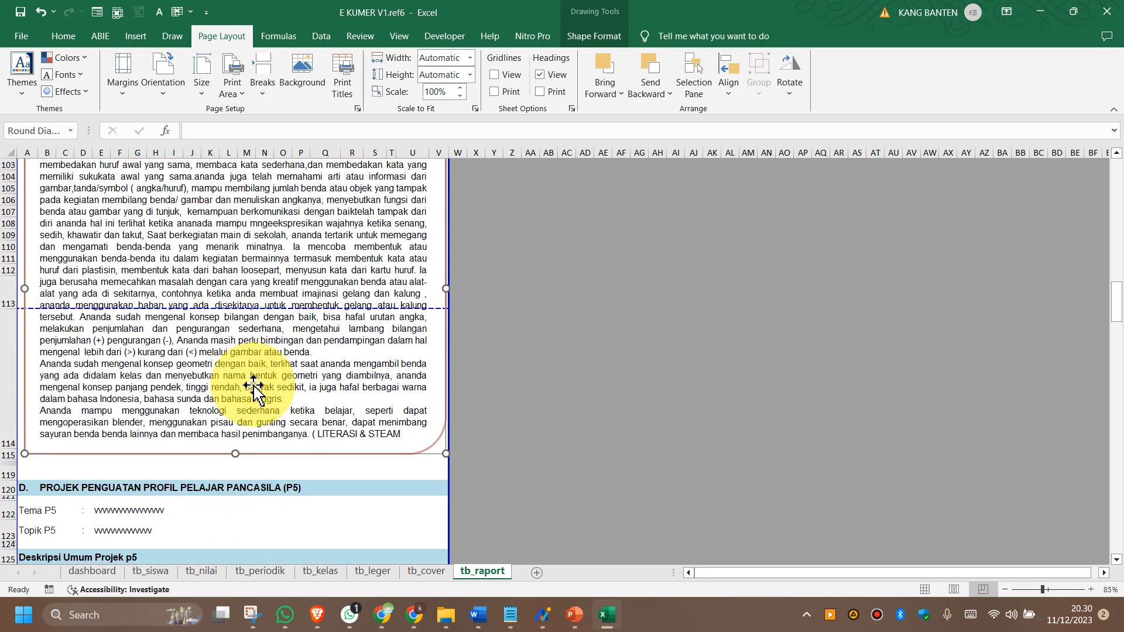
pyautogui.scroll(-1, 244, 383)
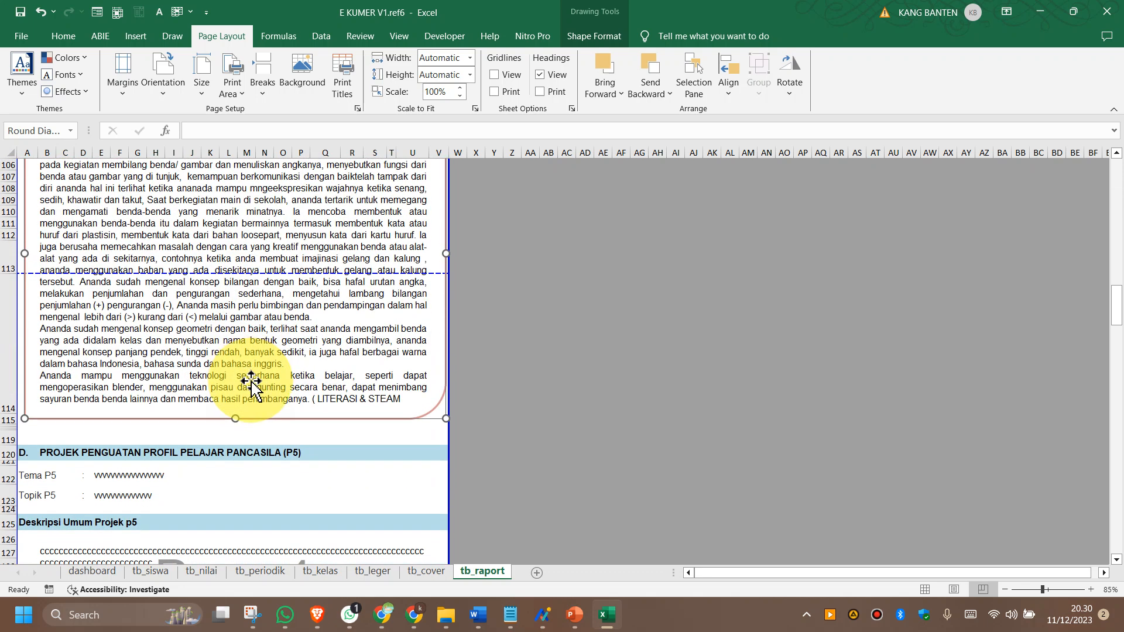
pyautogui.moveTo(236, 418); pyautogui.dragTo(236, 414)
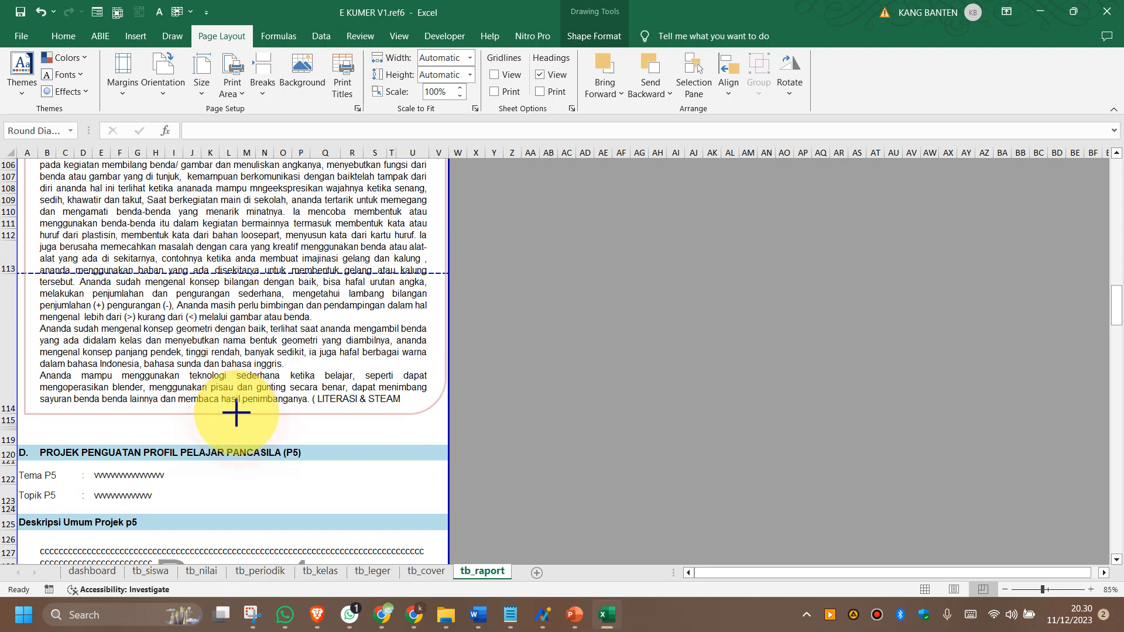
pyautogui.click(637, 433)
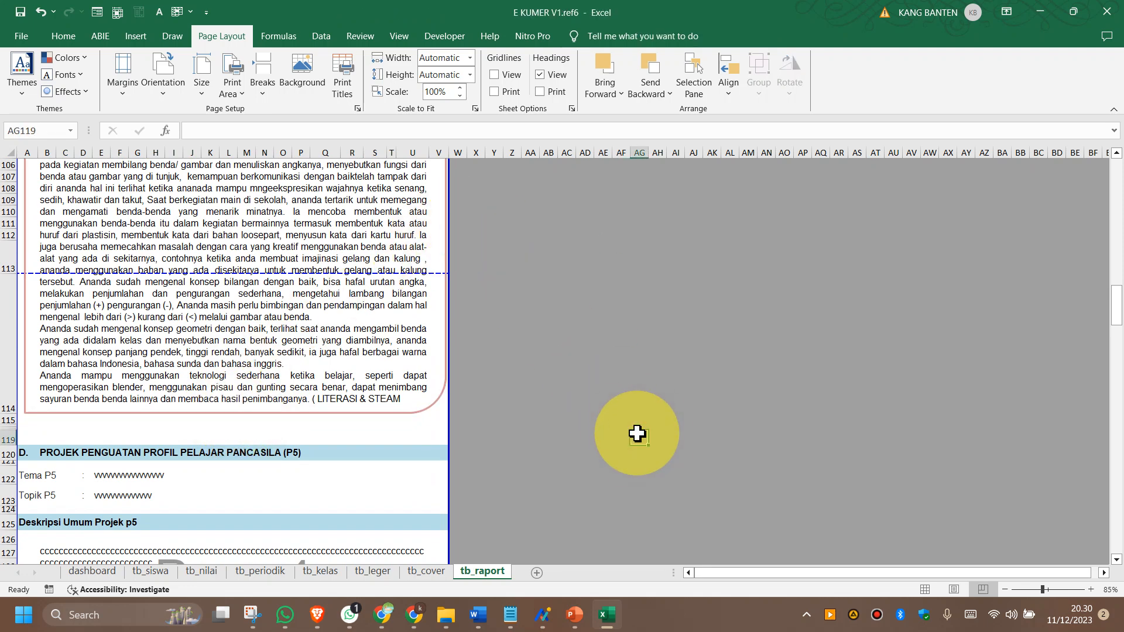
# Check pages 1 to 4 of the report in the print preview, then return to the sheet.
pyautogui.hotkey('ctrl', 'p')
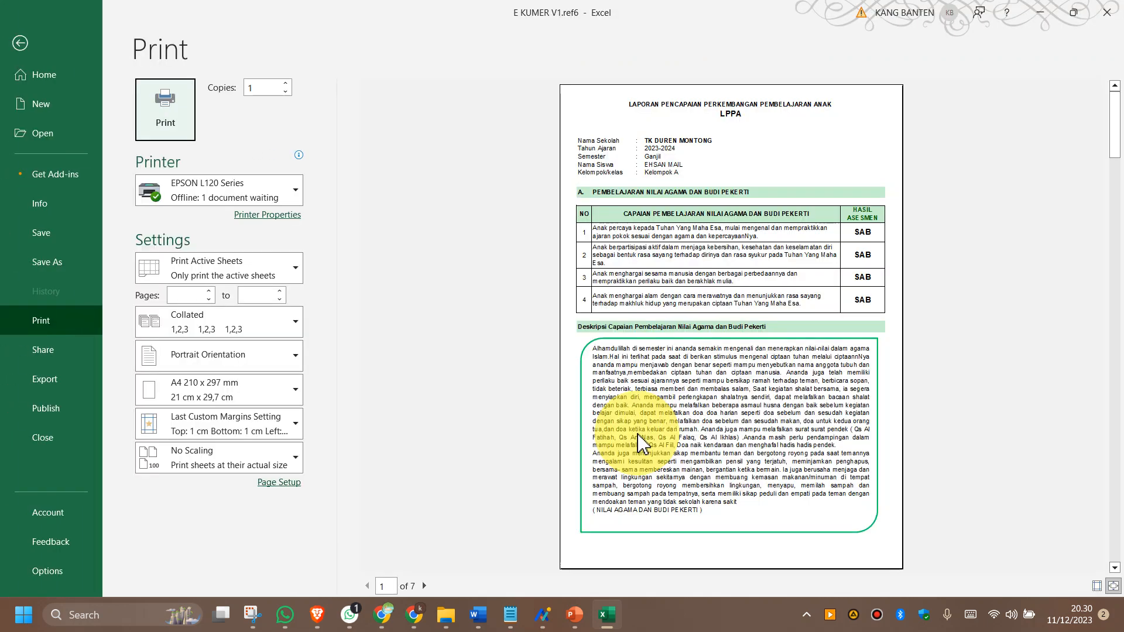
pyautogui.click(424, 586)
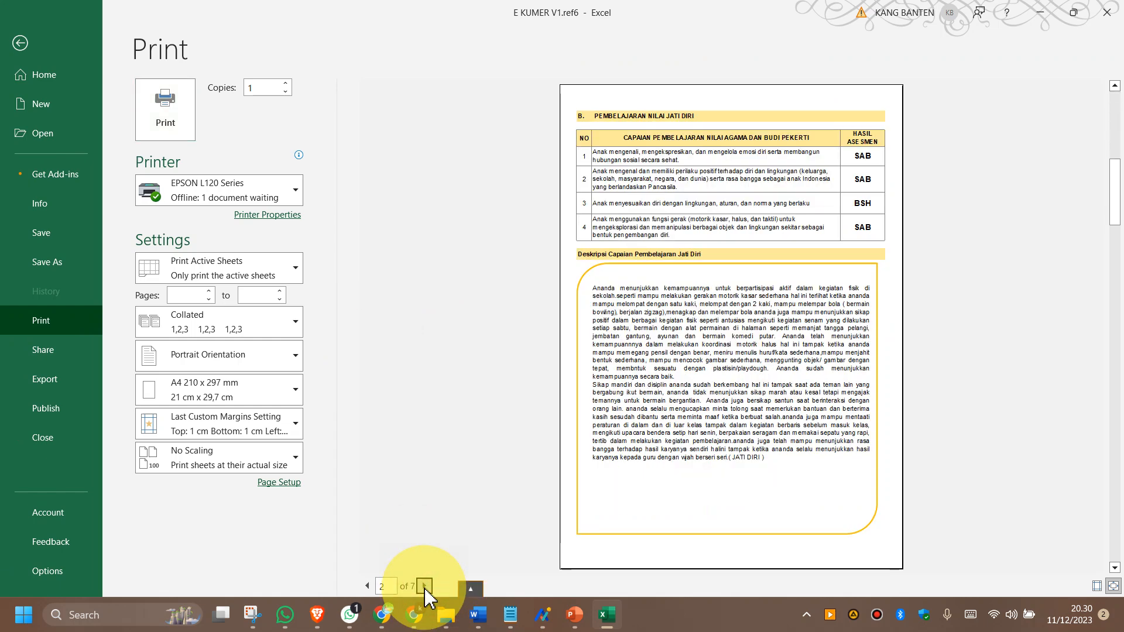
pyautogui.click(424, 586)
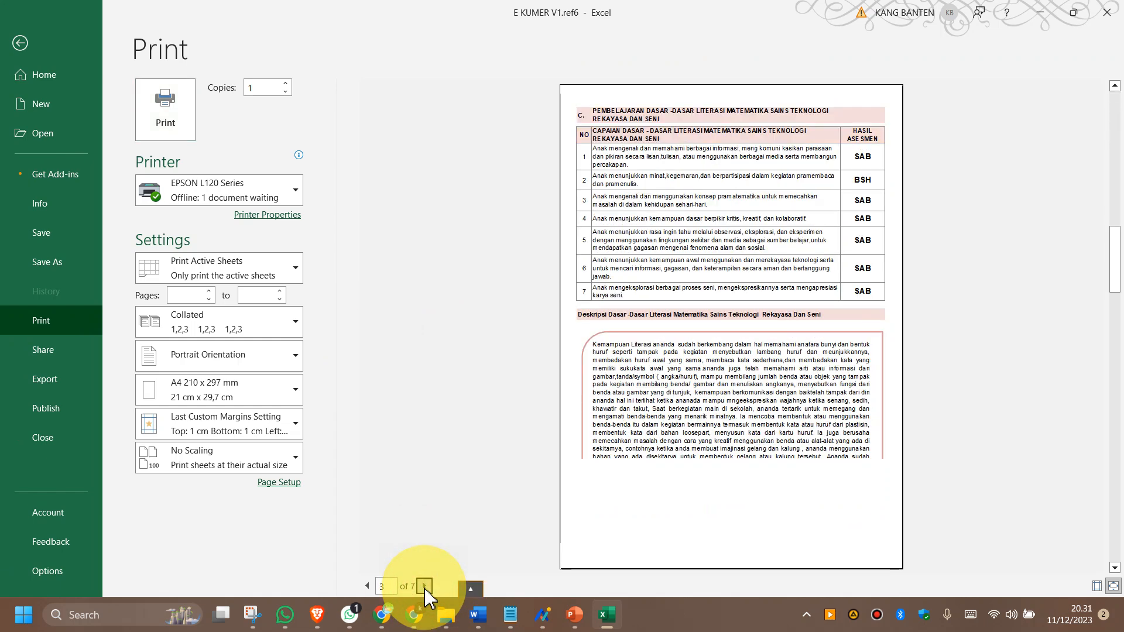
pyautogui.click(424, 586)
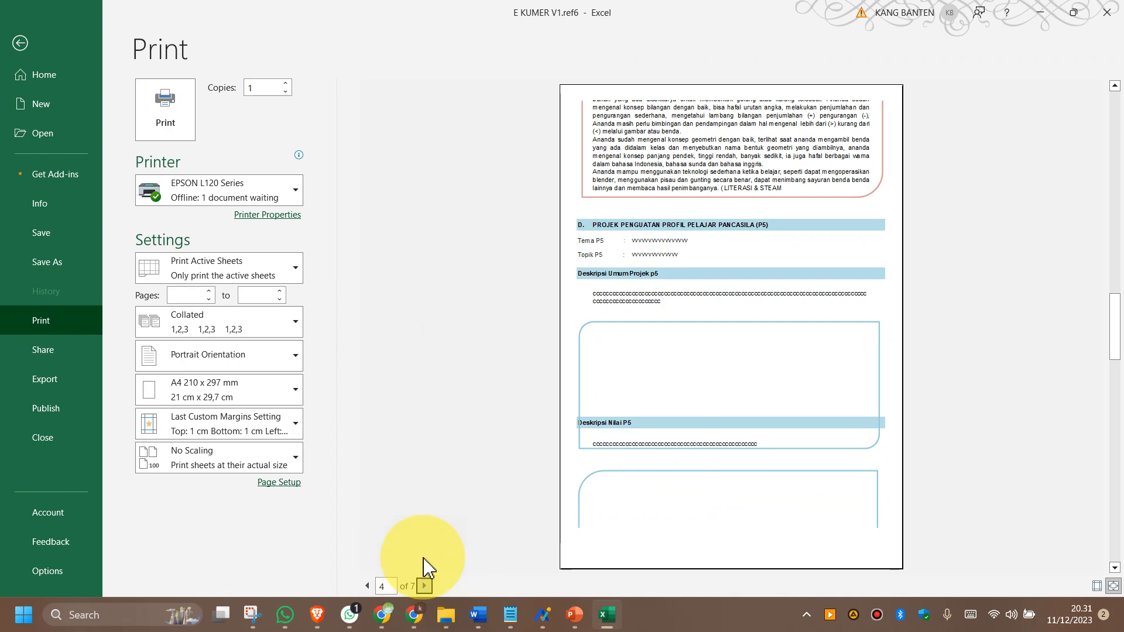
pyautogui.click(367, 586)
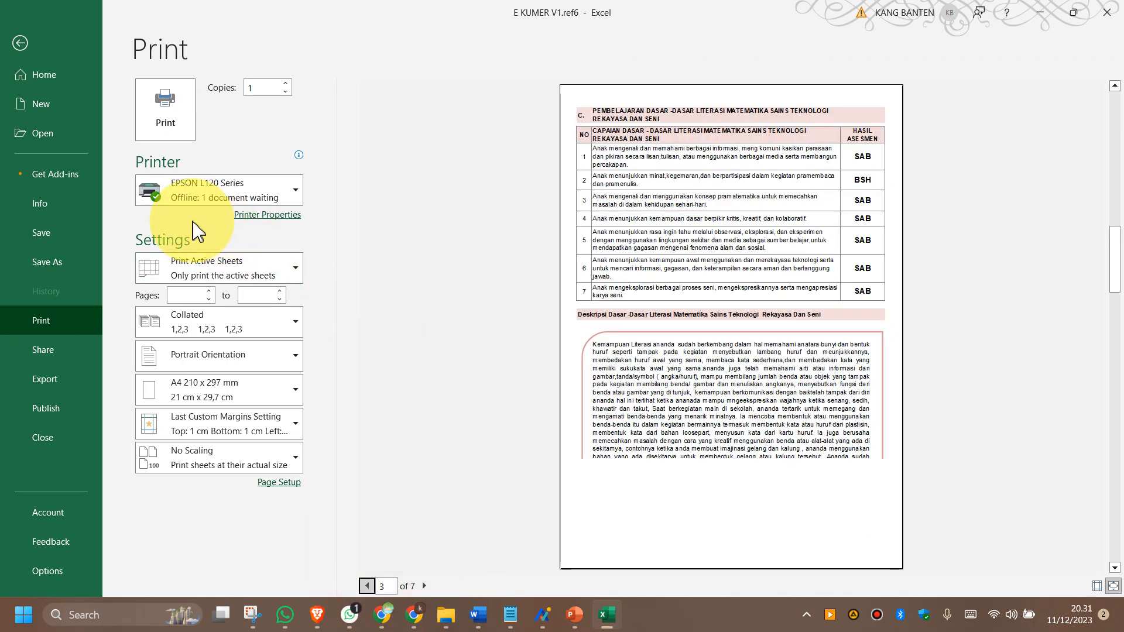
pyautogui.click(21, 42)
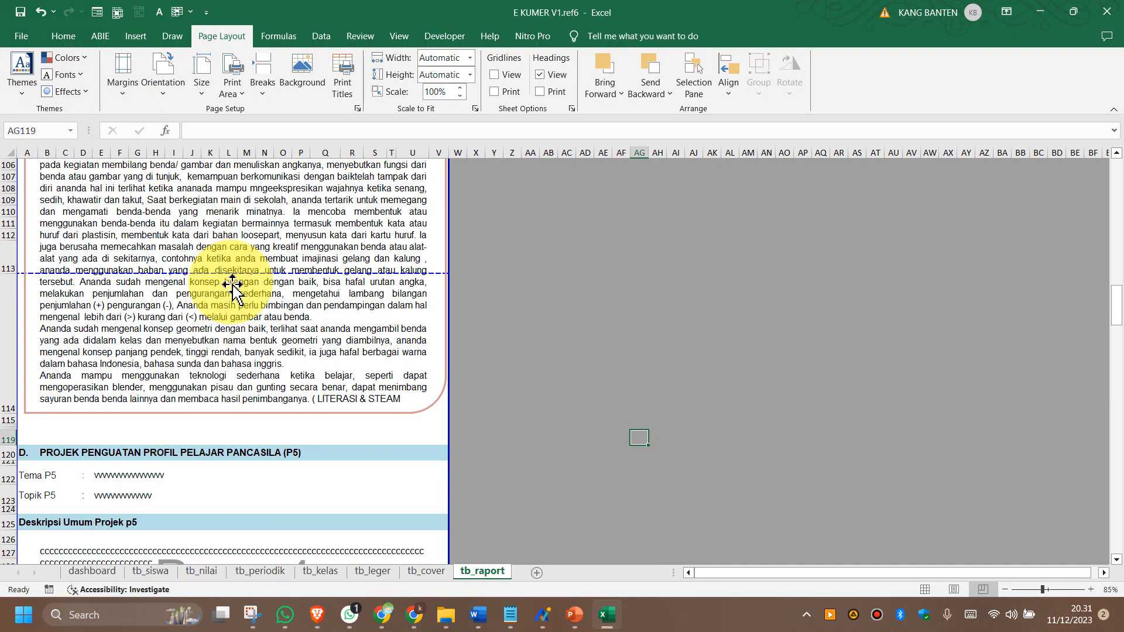
# Shorten the yellow Jati Diri description box so its bottom edge ends at row 71, just below its text.
pyautogui.scroll(5, 312, 380)
pyautogui.scroll(5, 312, 381)
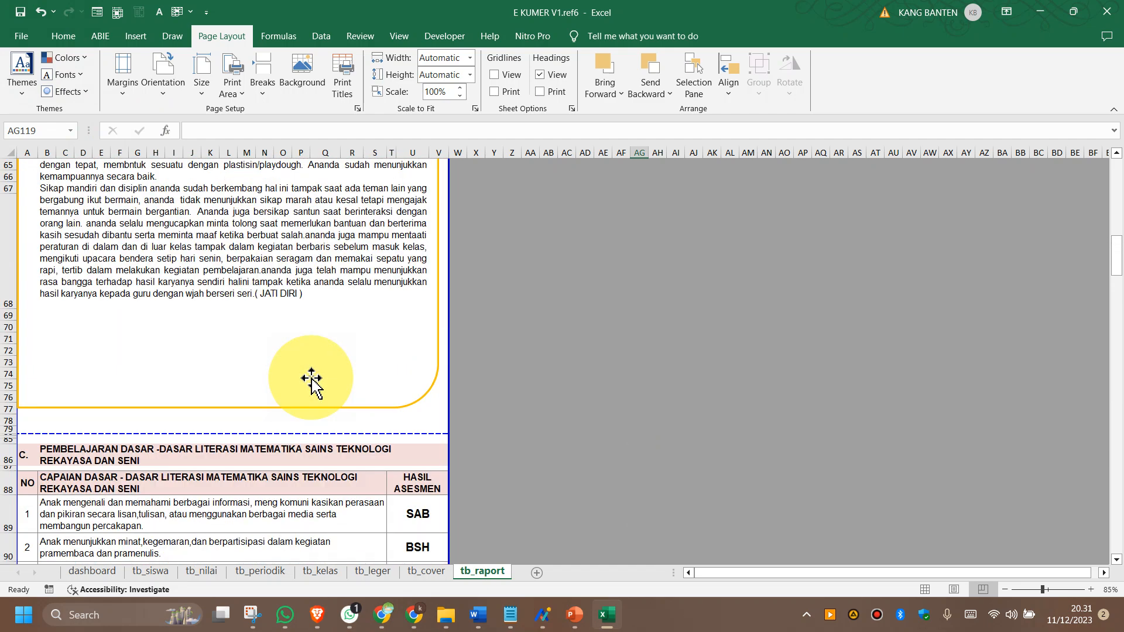
pyautogui.click(171, 368)
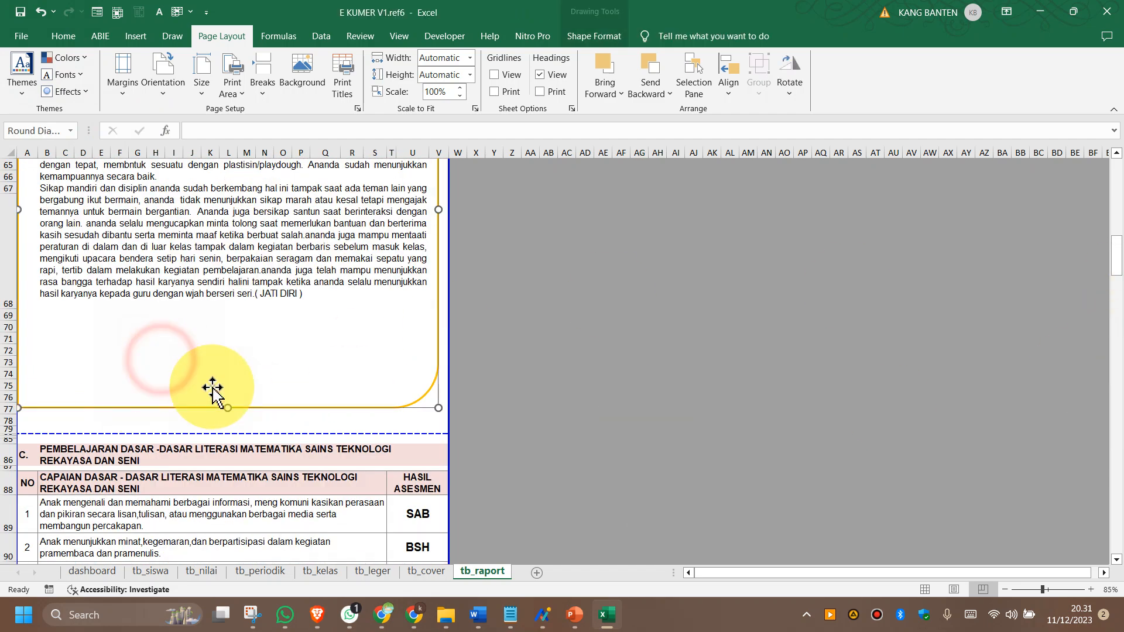
pyautogui.moveTo(225, 408); pyautogui.dragTo(229, 340)
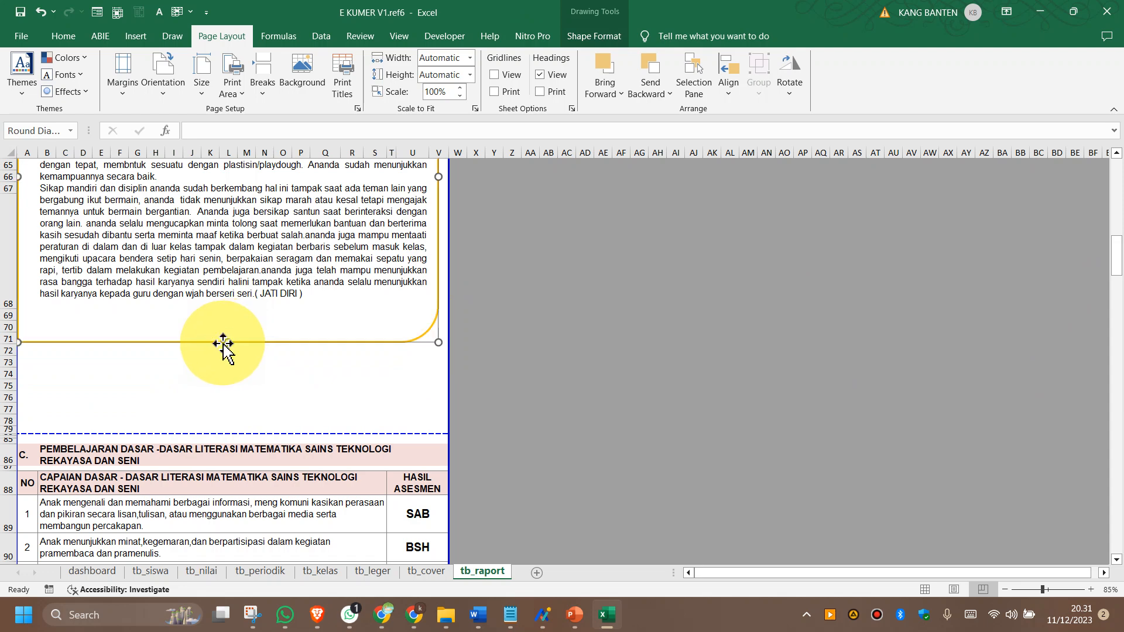
# Move the page break between the yellow Jati Diri box and section C up to just below row 74.
pyautogui.click(252, 434)
pyautogui.moveTo(253, 434); pyautogui.dragTo(230, 417)
pyautogui.scroll(-2, 233, 422)
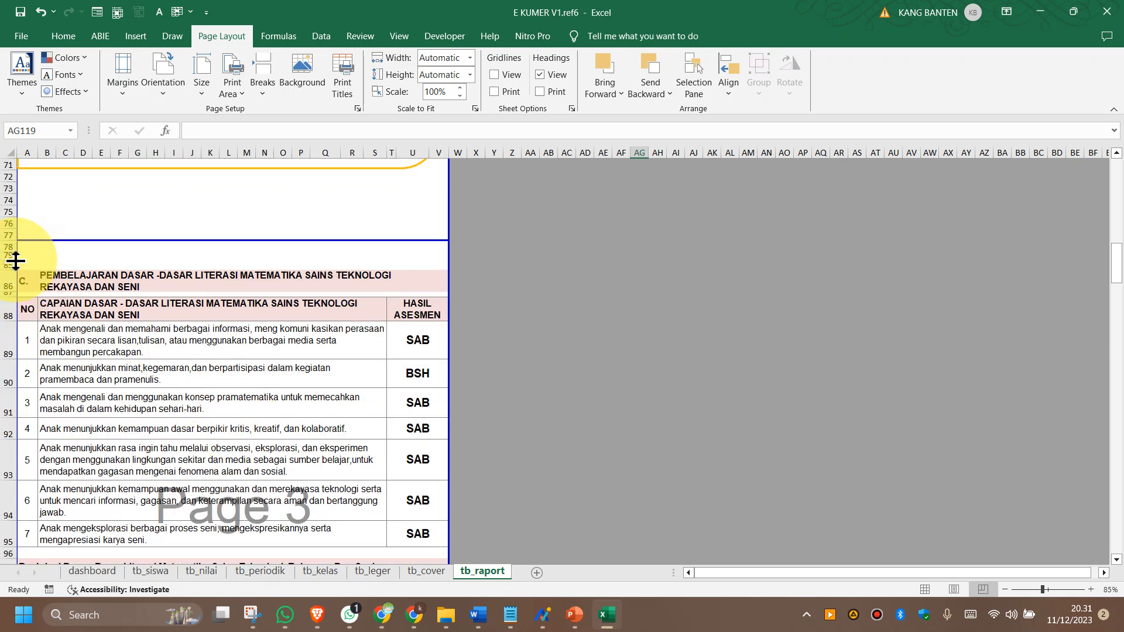
pyautogui.scroll(-6, 203, 303)
pyautogui.scroll(7, 199, 309)
pyautogui.moveTo(137, 417); pyautogui.dragTo(144, 376)
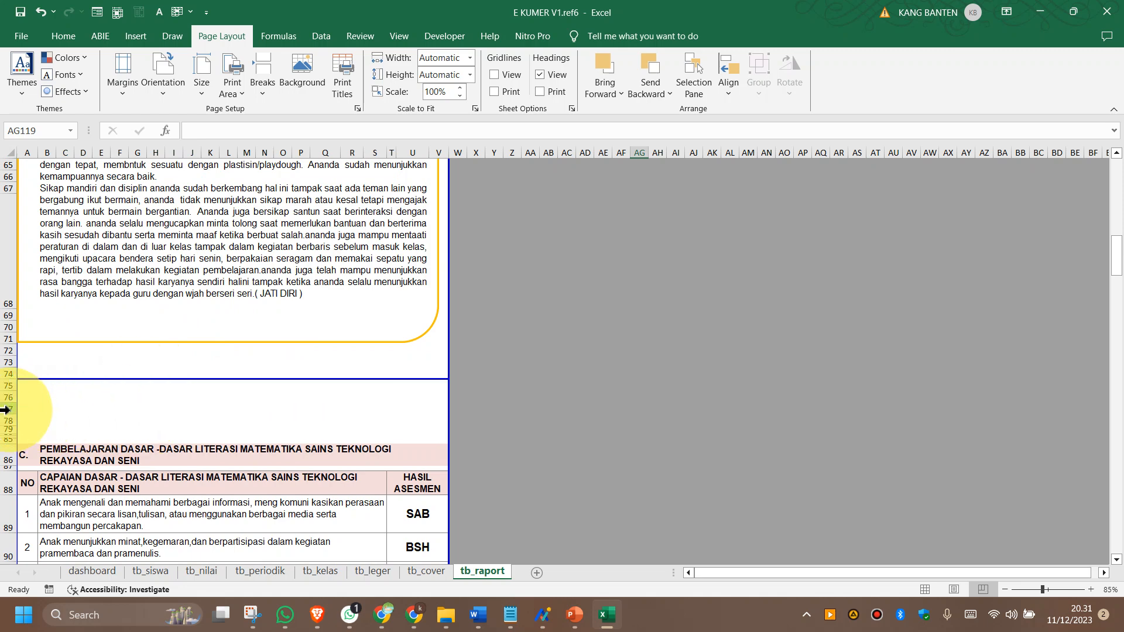
pyautogui.scroll(10, 340, 406)
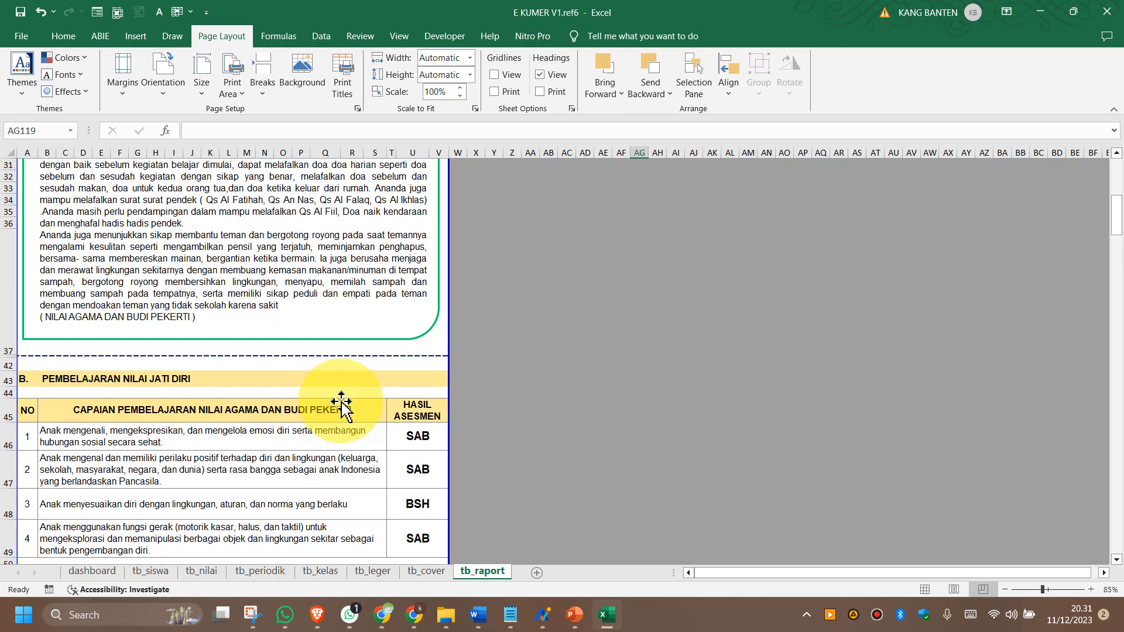
pyautogui.scroll(-10, 341, 402)
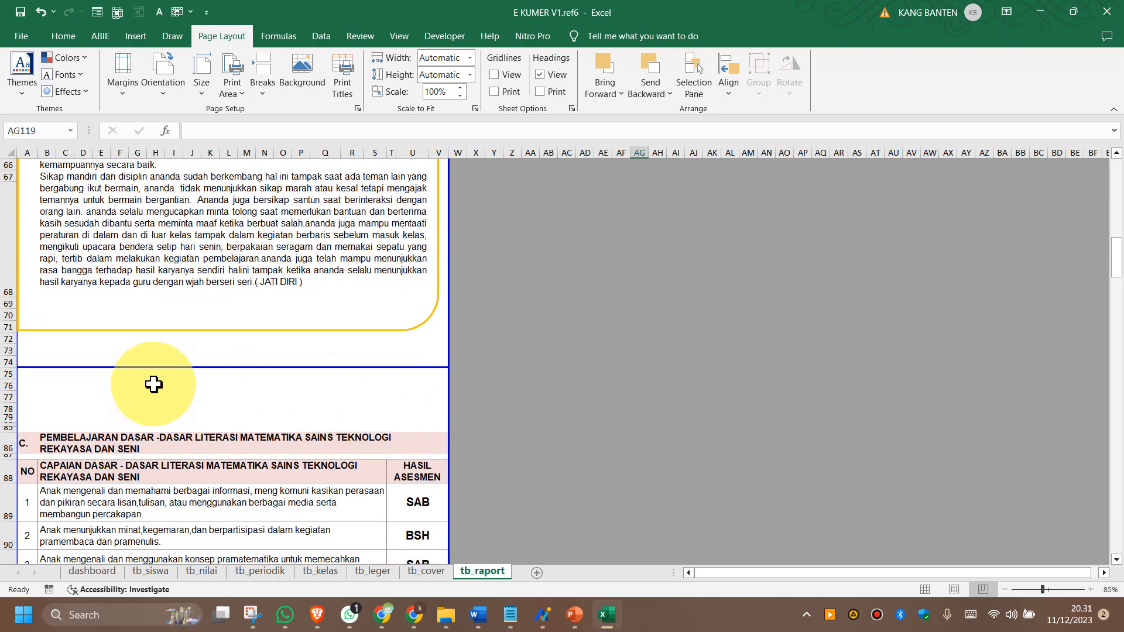
pyautogui.scroll(-5, 76, 407)
pyautogui.scroll(5, 87, 363)
pyautogui.scroll(-4, 146, 374)
pyautogui.scroll(-5, 215, 404)
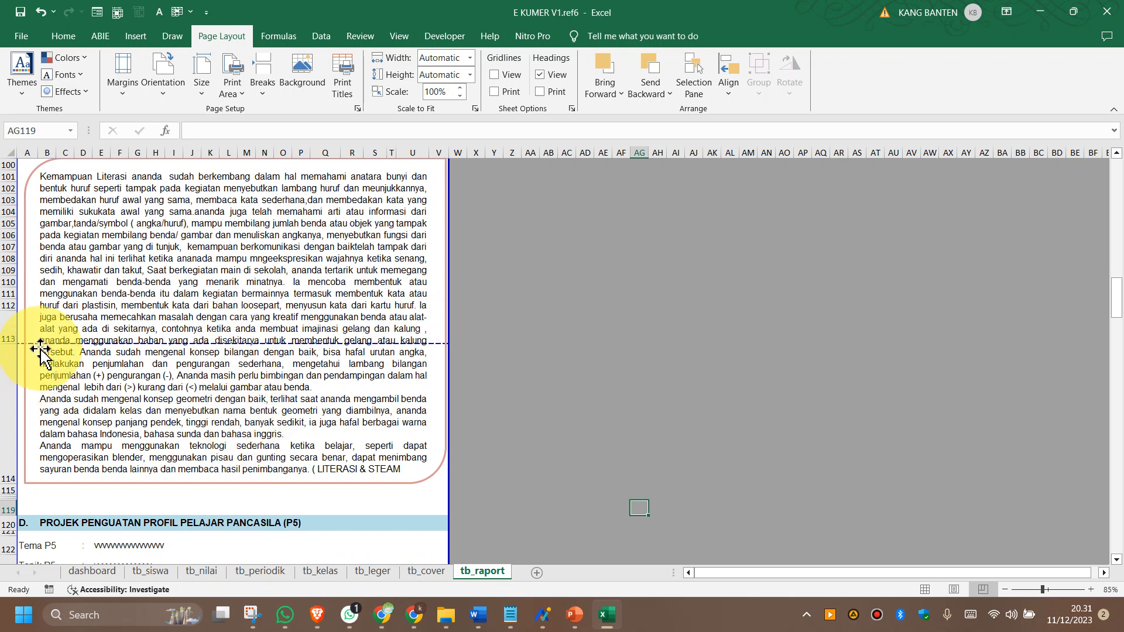
pyautogui.click(472, 357)
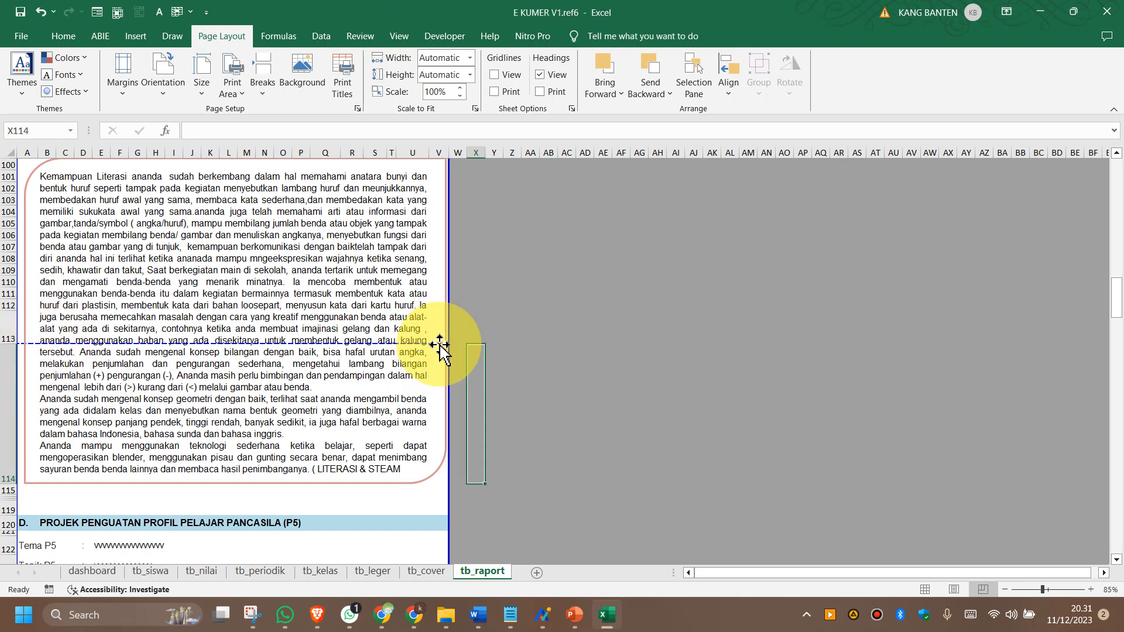
pyautogui.click(441, 352)
pyautogui.scroll(3, 438, 375)
pyautogui.moveTo(332, 363); pyautogui.dragTo(347, 200)
pyautogui.scroll(-2, 452, 469)
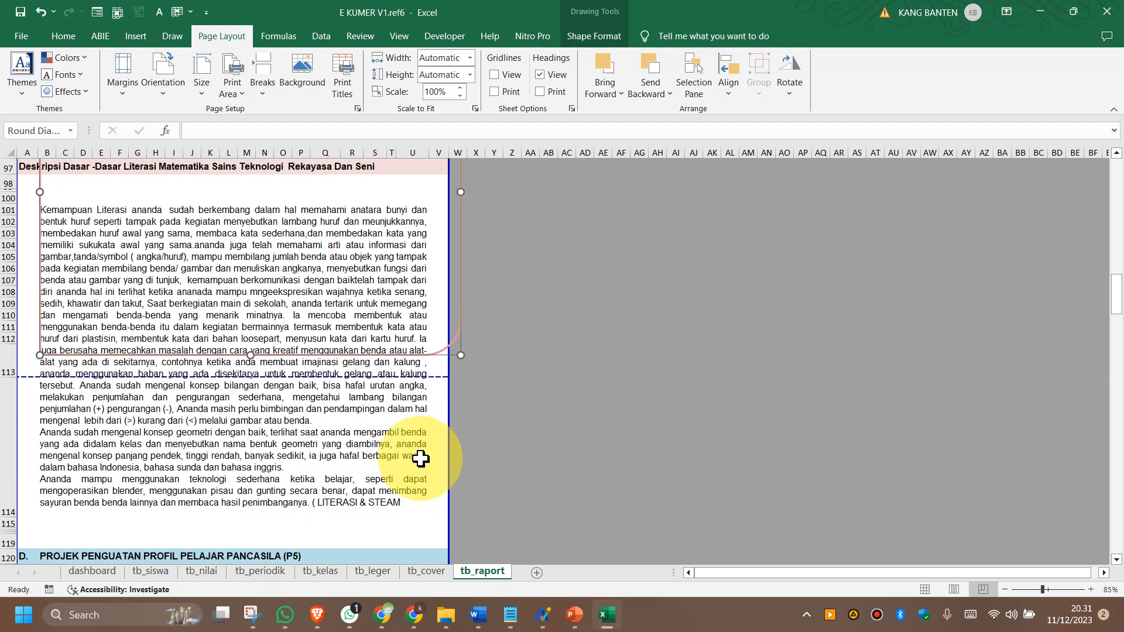
# Move the page break crossing the section C description to below row 115 and refit the pink box around the text.
pyautogui.click(442, 375)
pyautogui.moveTo(443, 377); pyautogui.dragTo(439, 492)
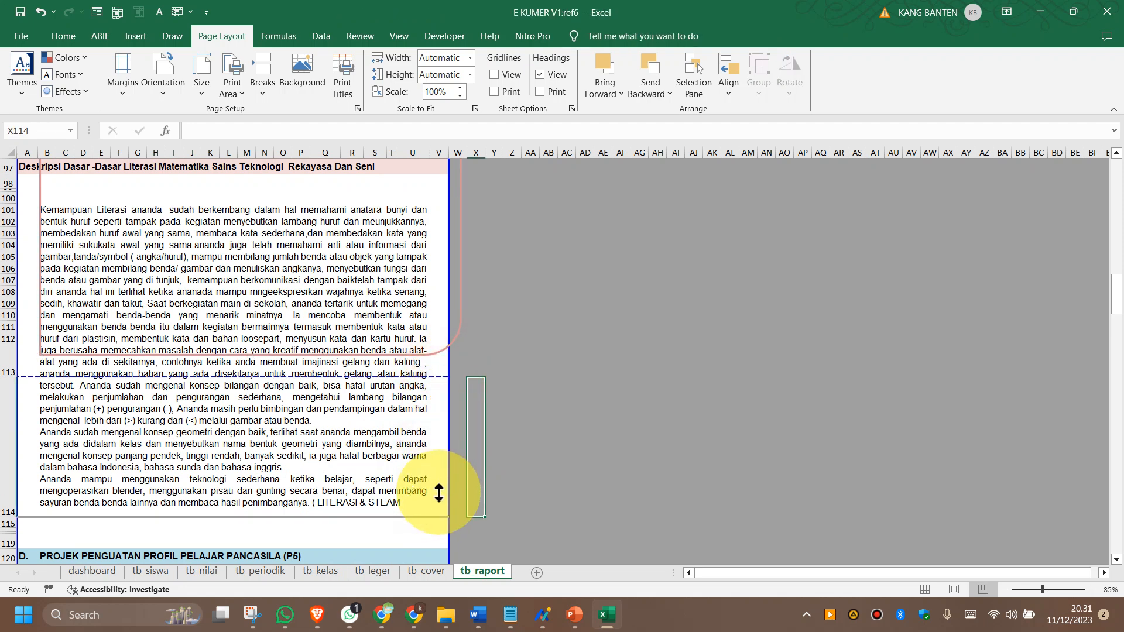
pyautogui.moveTo(459, 340); pyautogui.dragTo(395, 496)
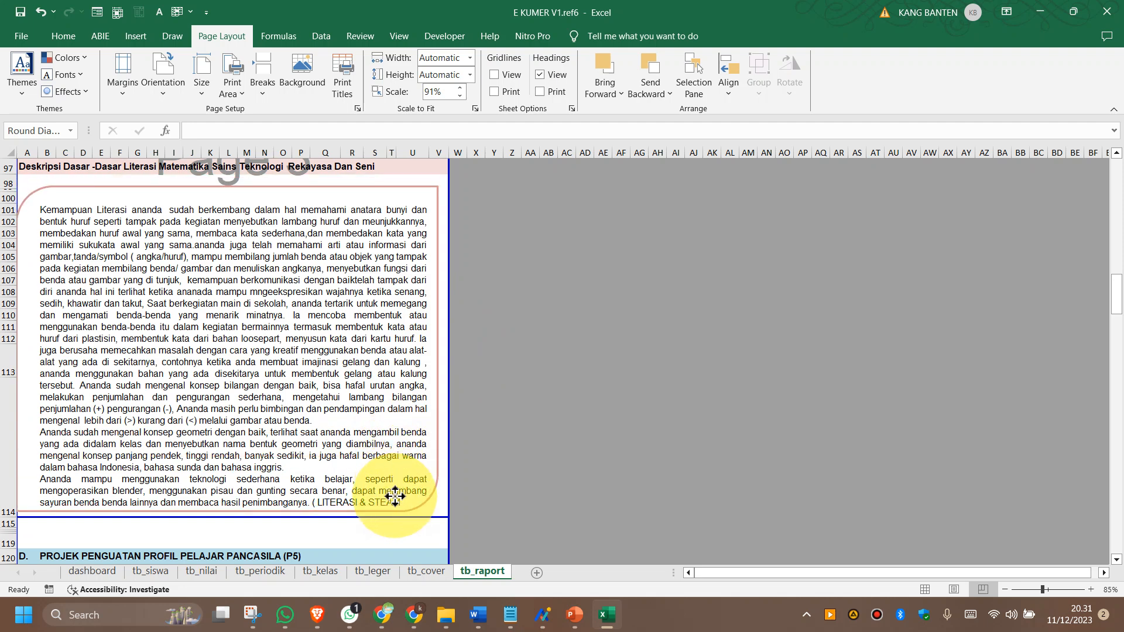
pyautogui.click(507, 502)
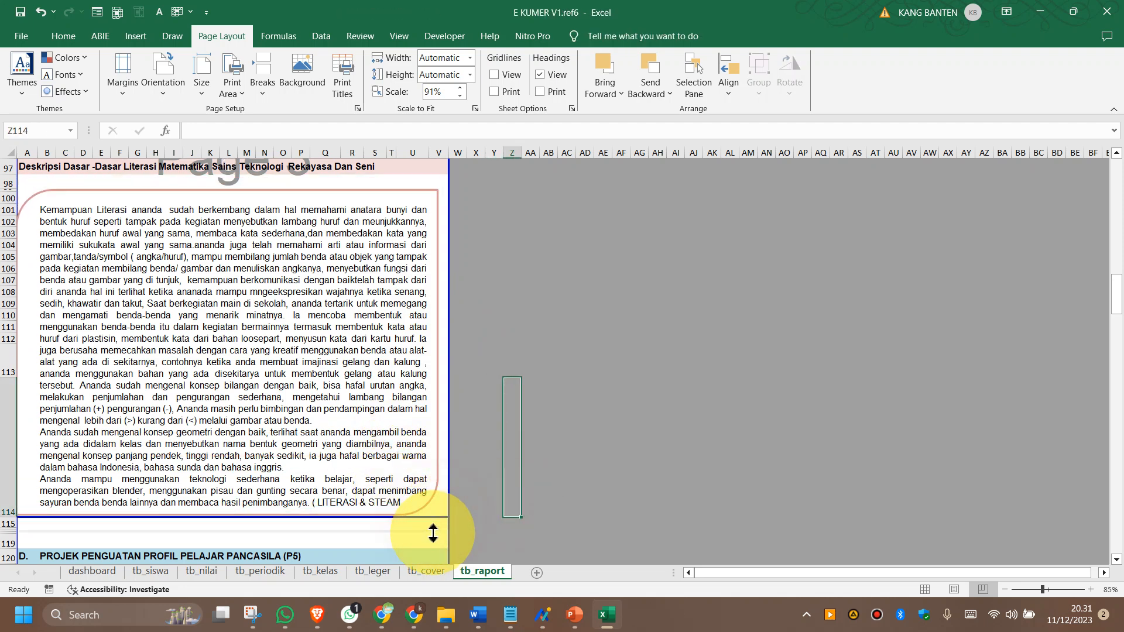
# Review the layout of pages 2 and 3, including the spacing around the page break above section C.
pyautogui.scroll(10, 363, 477)
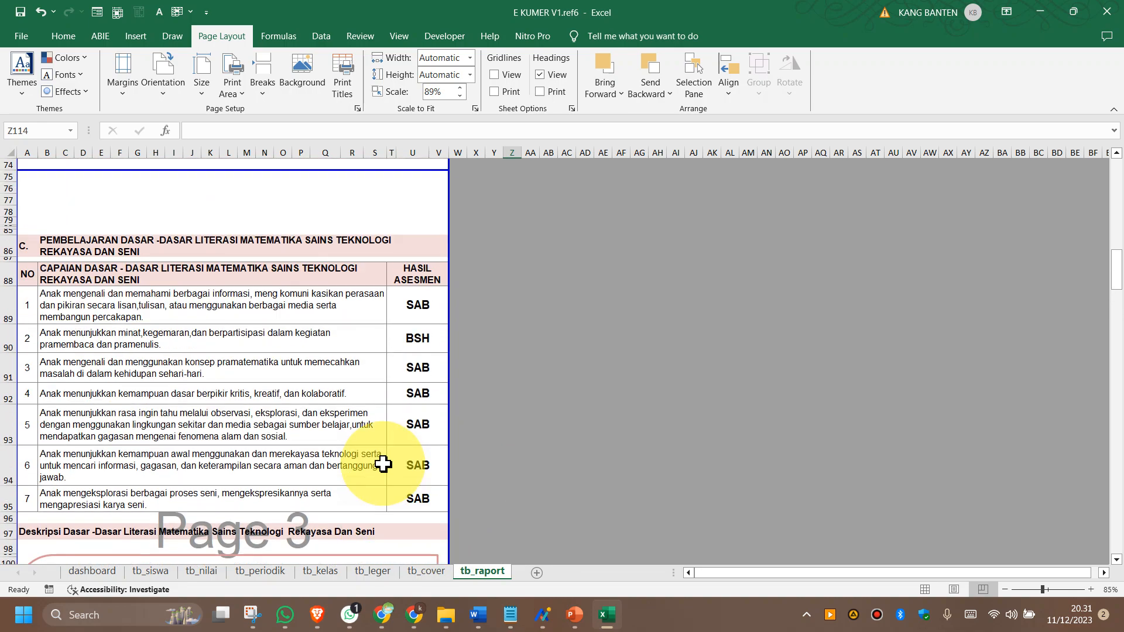
pyautogui.scroll(4, 382, 466)
pyautogui.scroll(-8, 387, 471)
pyautogui.scroll(5, 391, 480)
pyautogui.scroll(6, 392, 480)
pyautogui.scroll(-2, 389, 483)
pyautogui.scroll(5, 386, 486)
pyautogui.scroll(-4, 384, 489)
pyautogui.scroll(-12, 385, 489)
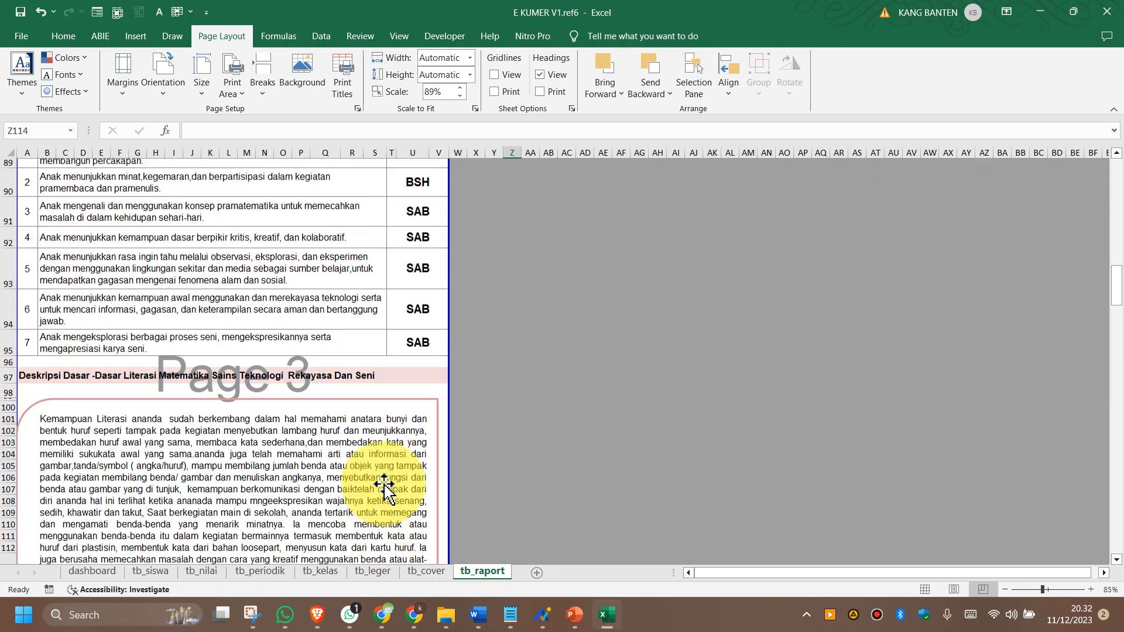
# Collapse the surplus blank rows between row 75 and the section C heading to zero height.
pyautogui.scroll(5, 385, 485)
pyautogui.click(5, 385)
pyautogui.moveTo(6, 390); pyautogui.dragTo(12, 346)
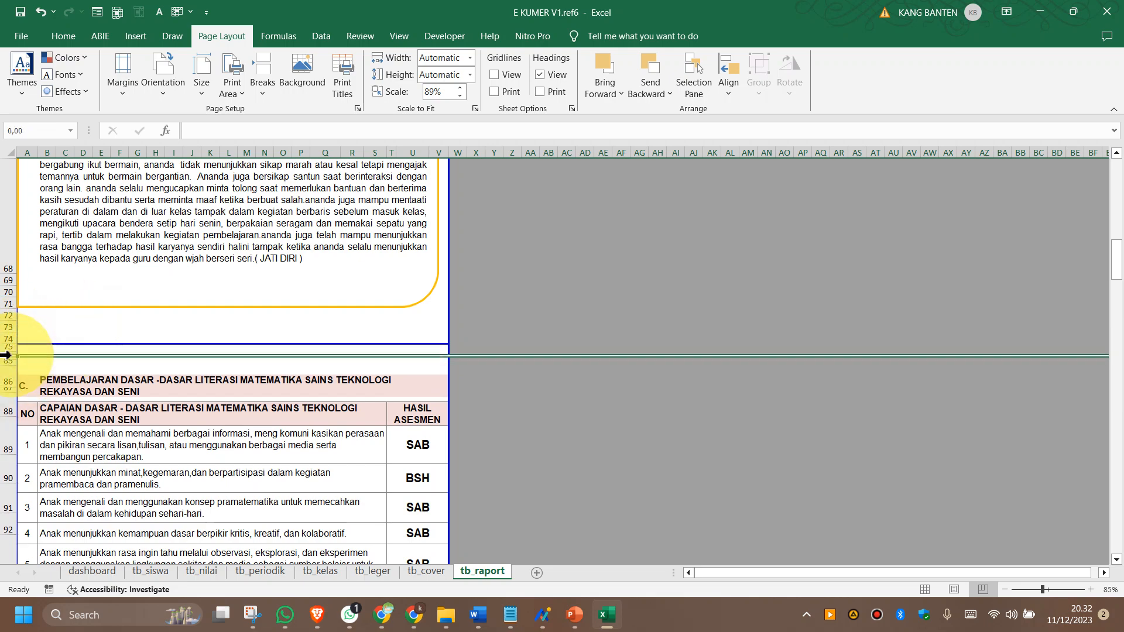
pyautogui.click(164, 409)
# Move the pink section C box up to frame its description and extend its bottom edge slightly below the text.
pyautogui.scroll(-6, 185, 427)
pyautogui.scroll(-2, 192, 435)
pyautogui.scroll(2, 194, 436)
pyautogui.moveTo(96, 313); pyautogui.dragTo(101, 261)
pyautogui.scroll(-3, 193, 339)
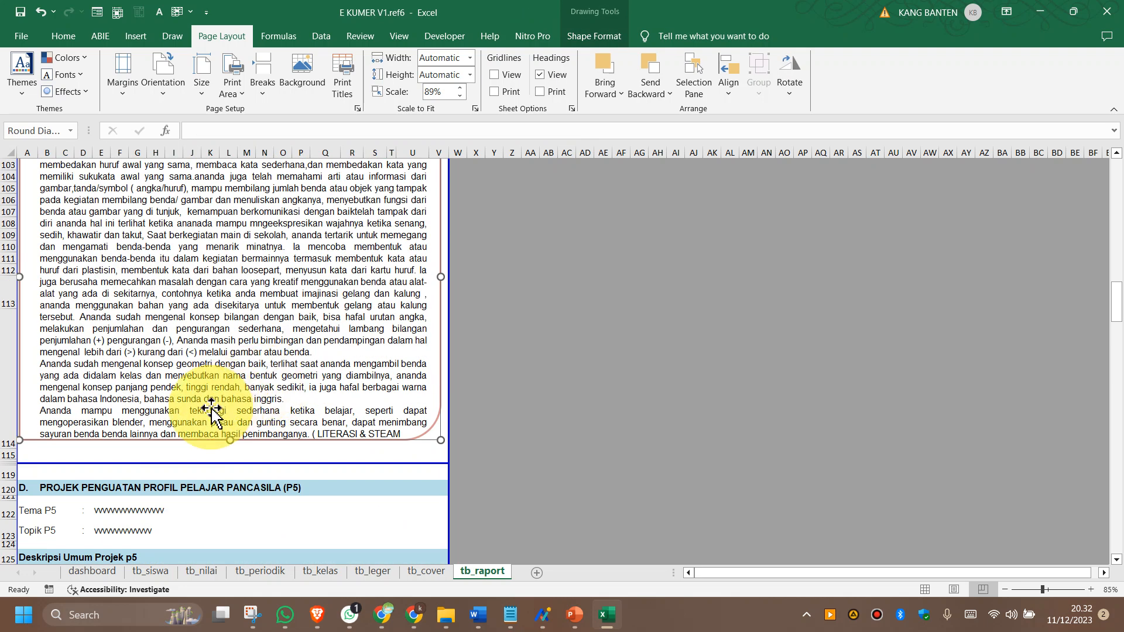
pyautogui.moveTo(229, 439); pyautogui.dragTo(227, 449)
pyautogui.scroll(-2, 278, 459)
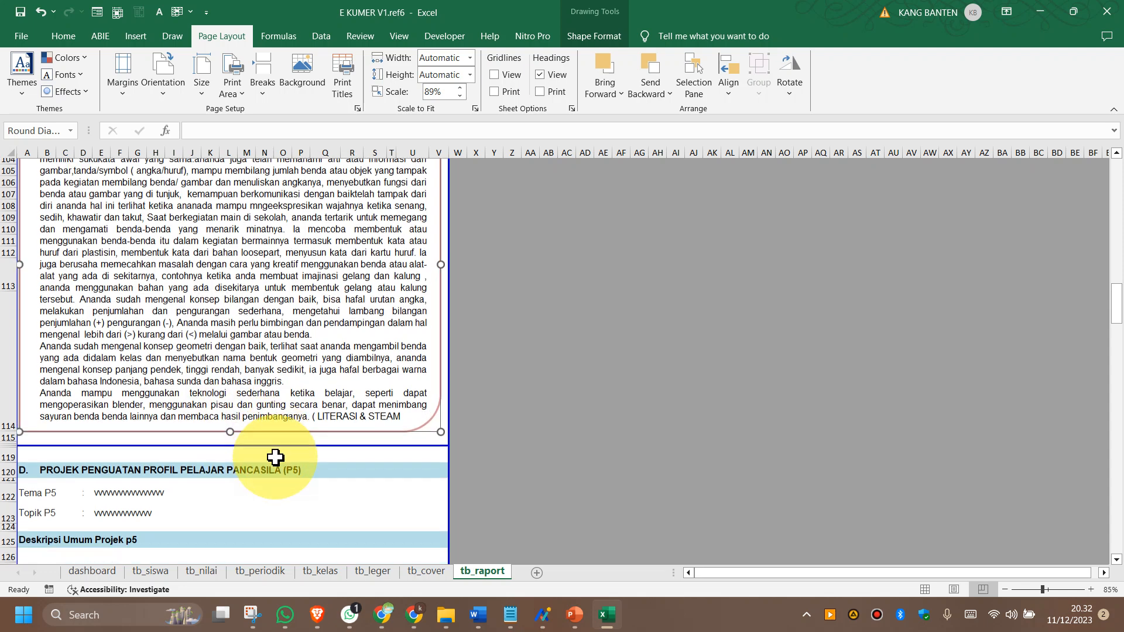
# Move the two blue section D boxes up so each starts just below its Deskripsi Umum Projek p5 or Deskripsi Nilai P5 heading.
pyautogui.scroll(-2, 275, 458)
pyautogui.moveTo(202, 381); pyautogui.dragTo(205, 285)
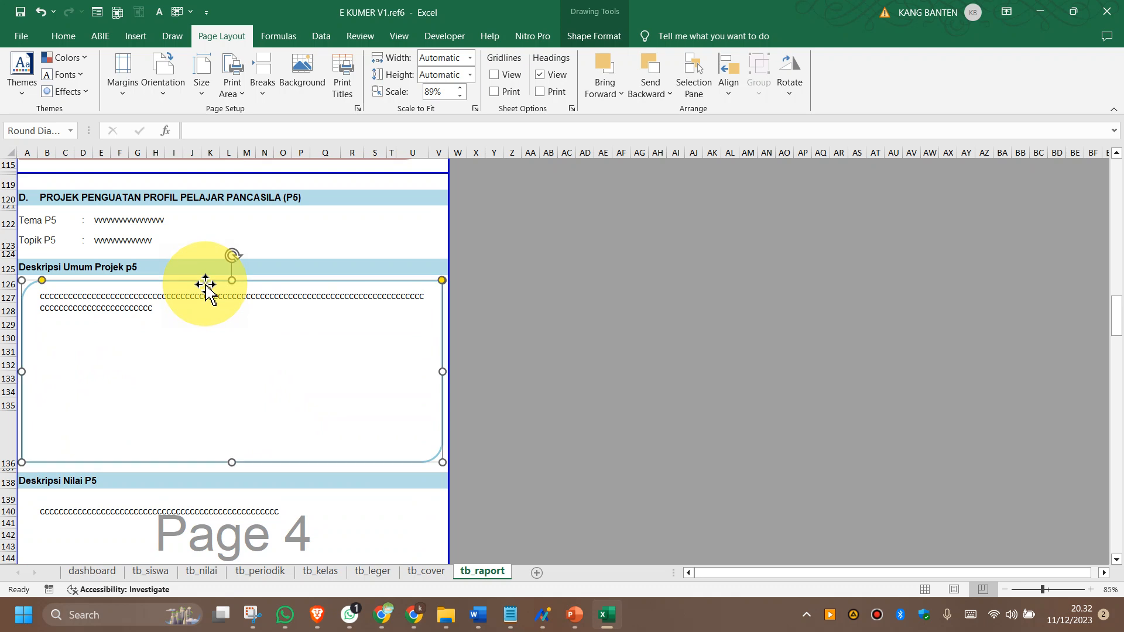
pyautogui.scroll(-2, 244, 493)
pyautogui.moveTo(237, 501); pyautogui.dragTo(241, 405)
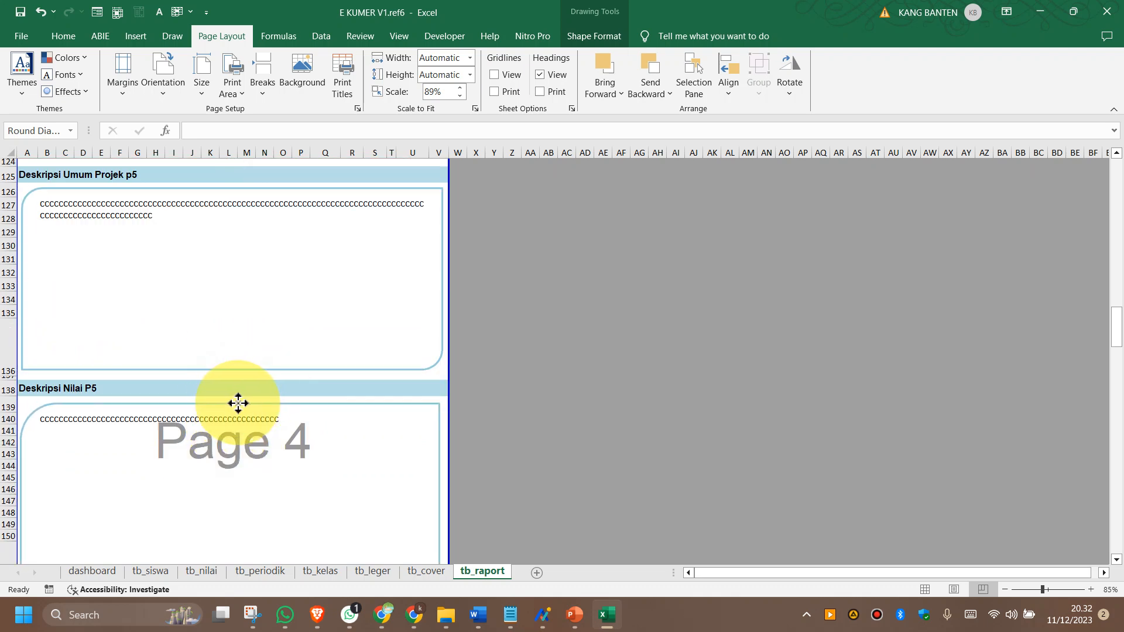
# Restore row 165 as a tall blank spacing row above the section E Refleksi Orangtua heading.
pyautogui.scroll(-7, 286, 420)
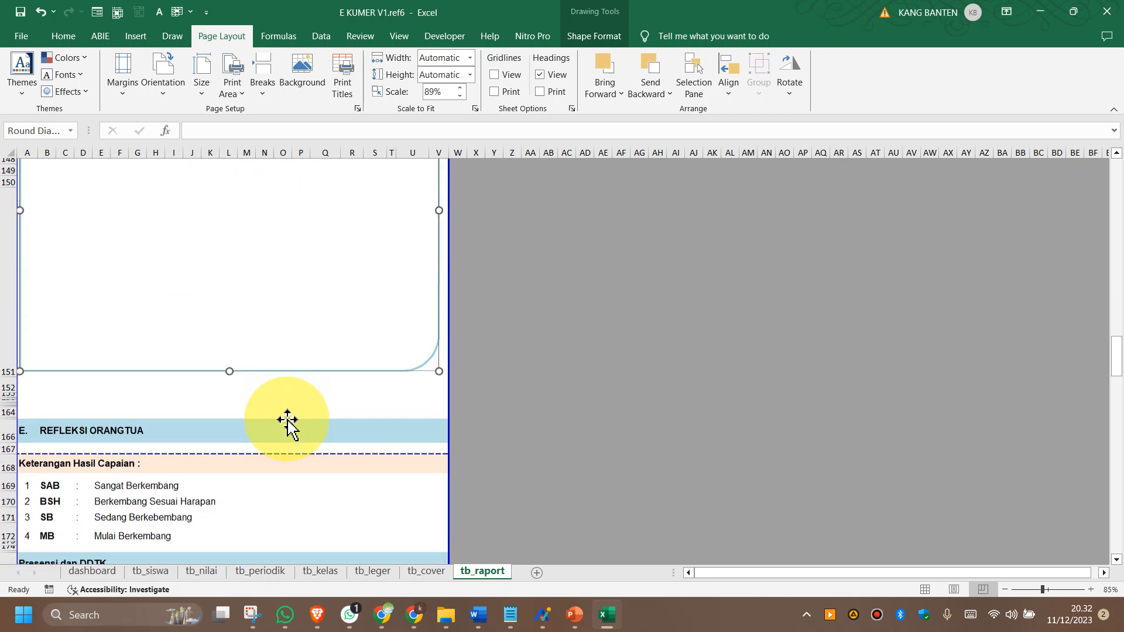
pyautogui.click(141, 401)
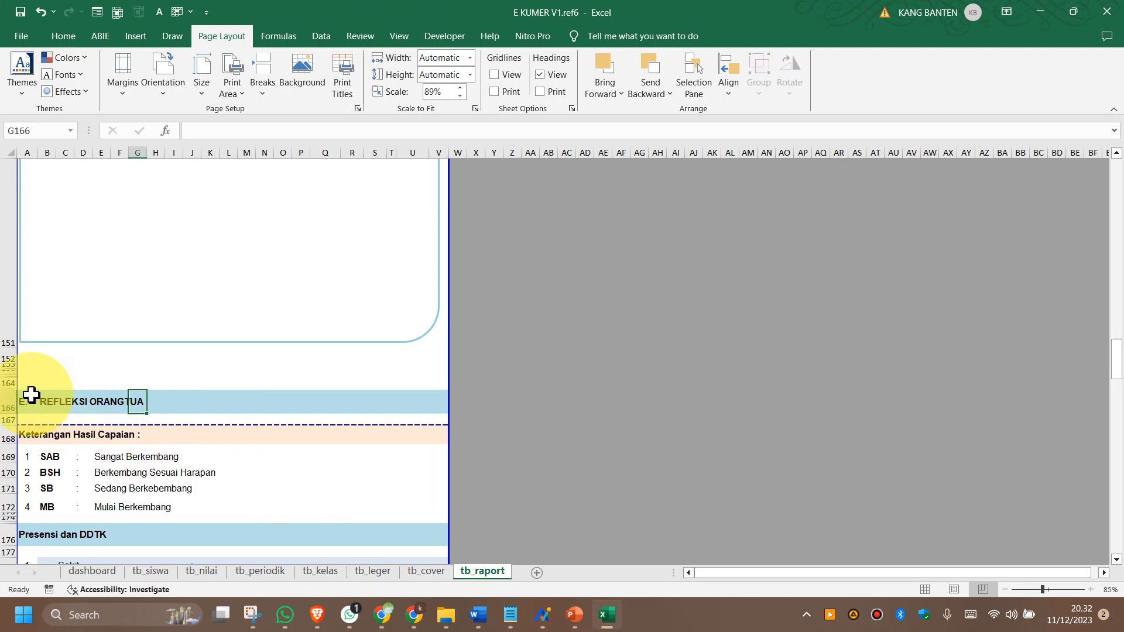
pyautogui.moveTo(13, 393); pyautogui.dragTo(12, 437)
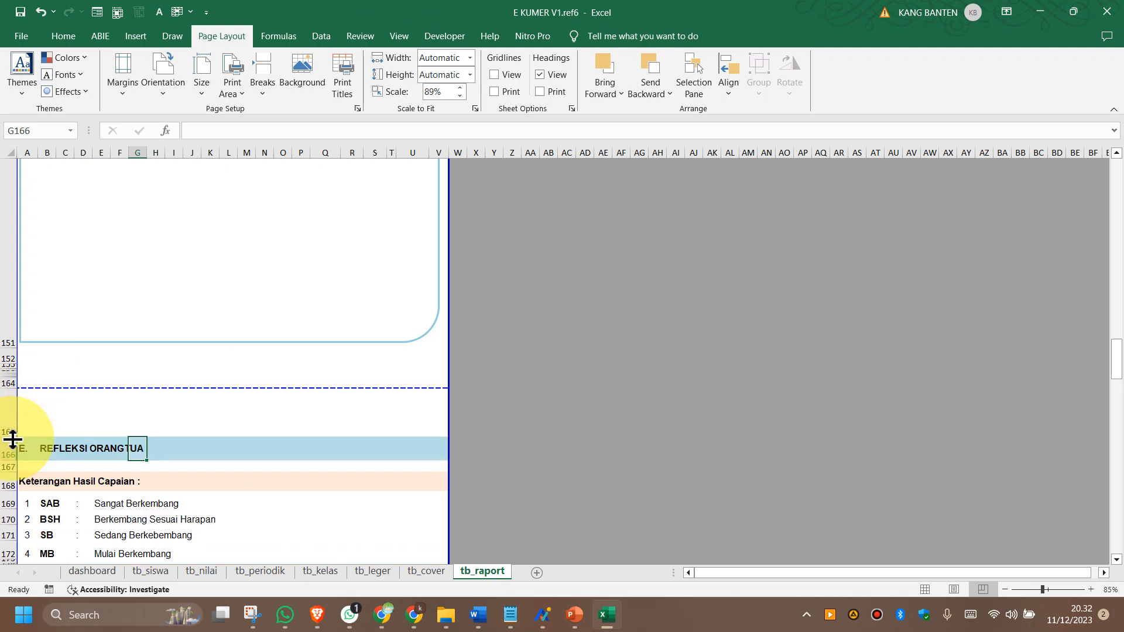
# Check the report's print preview and make blank row 42 taller so section B Pembelajaran Nilai Jati Diri starts on page 2.
pyautogui.scroll(-10, 271, 417)
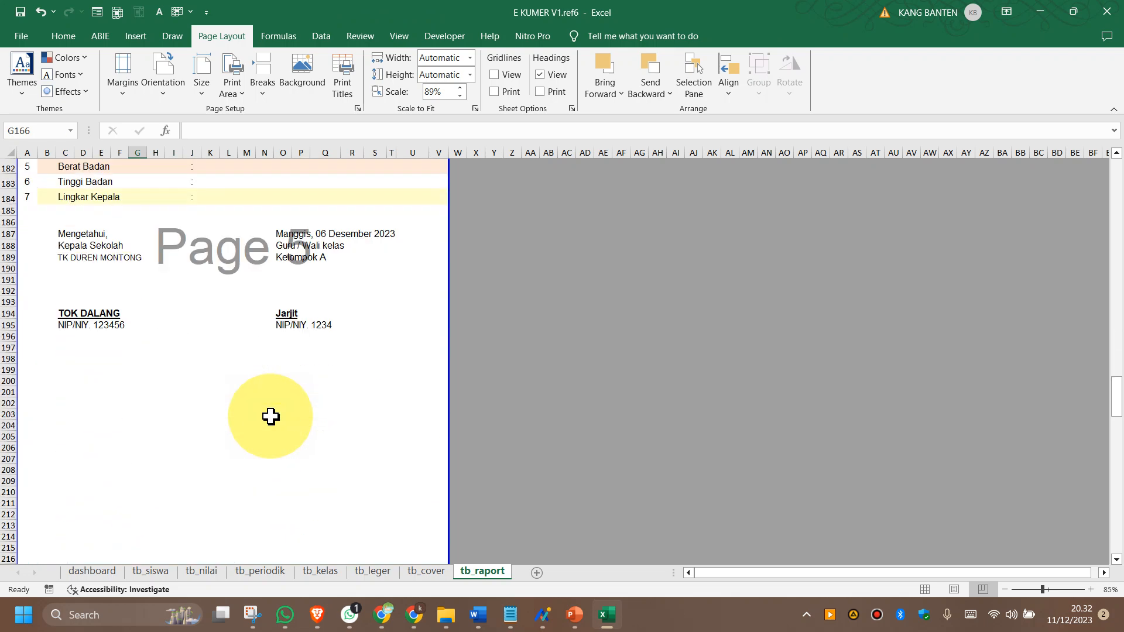
pyautogui.hotkey('ctrl', 'p')
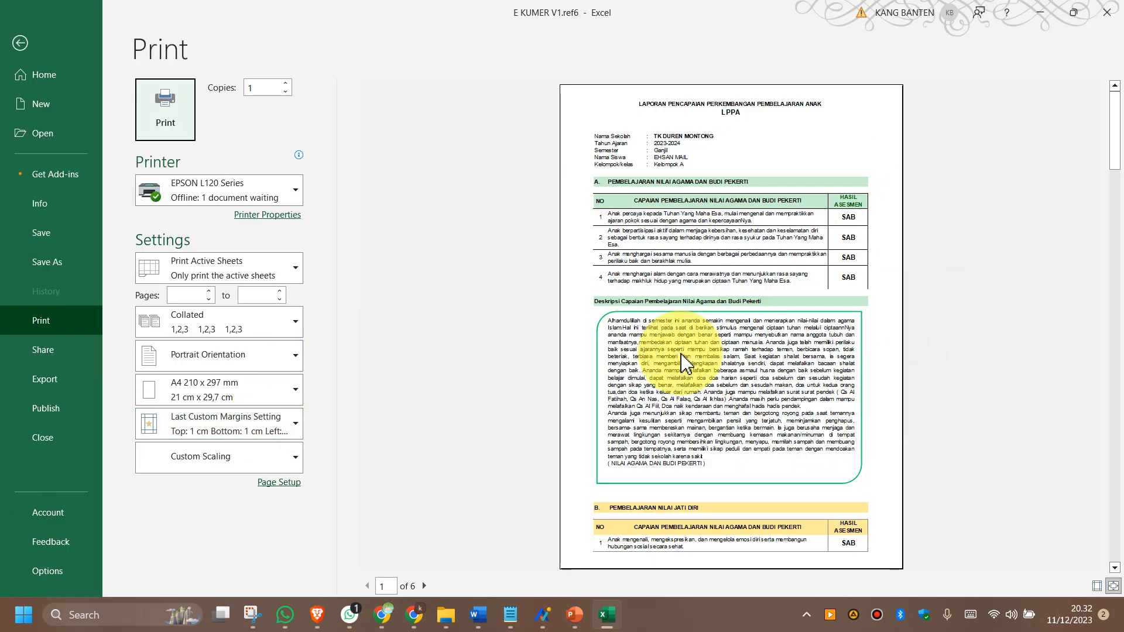
pyautogui.click(23, 50)
pyautogui.scroll(20, 161, 326)
pyautogui.scroll(20, 163, 328)
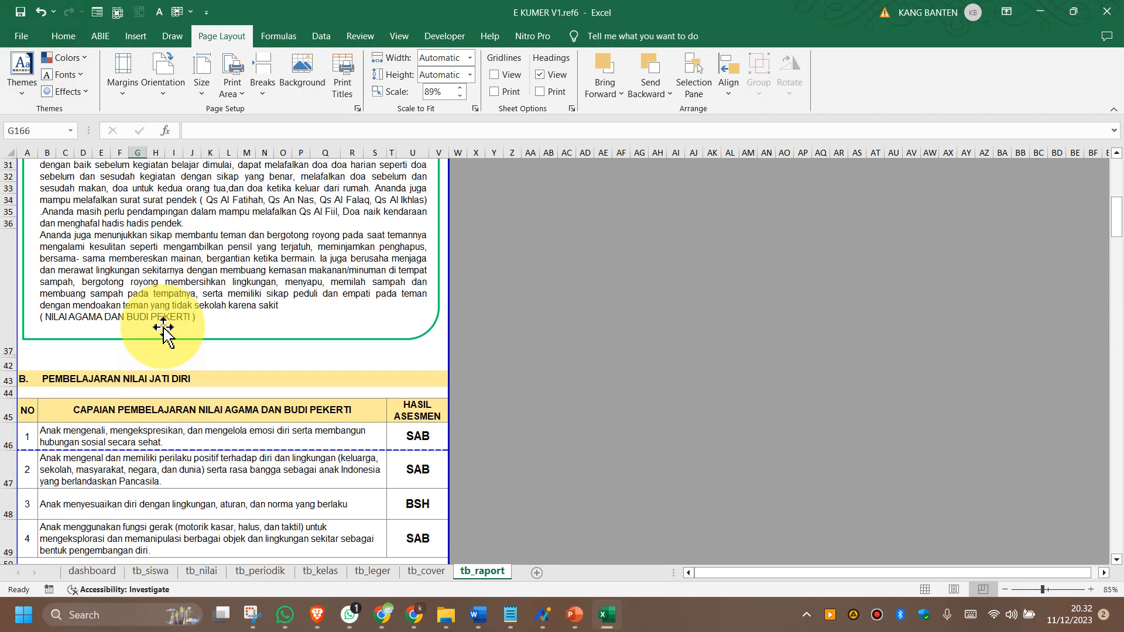
pyautogui.scroll(-10, 151, 335)
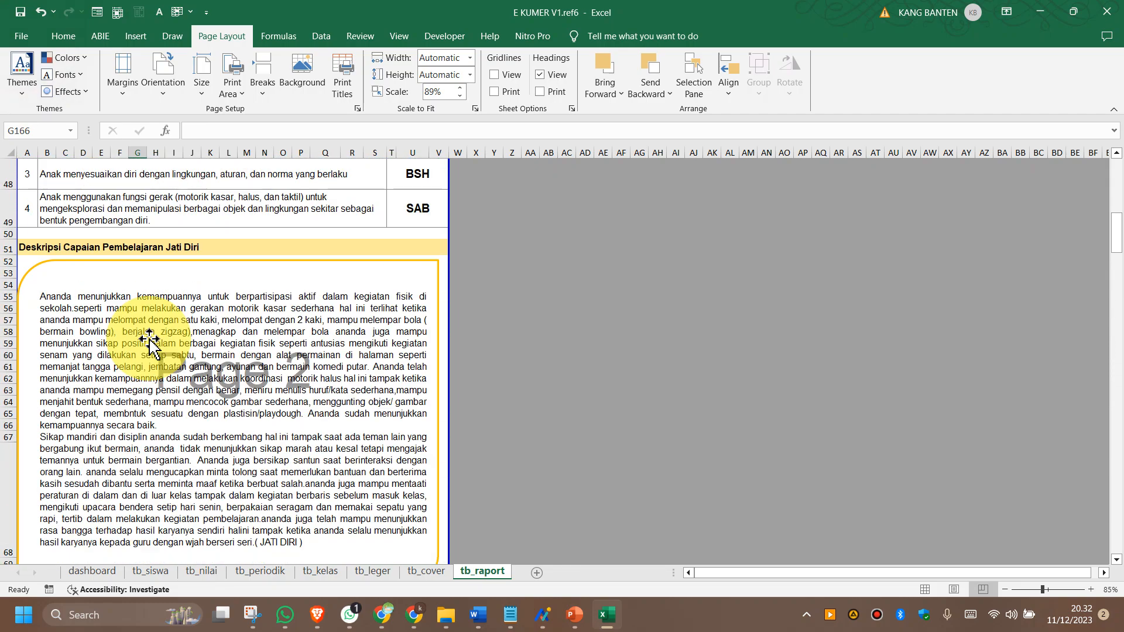
pyautogui.scroll(4, 148, 338)
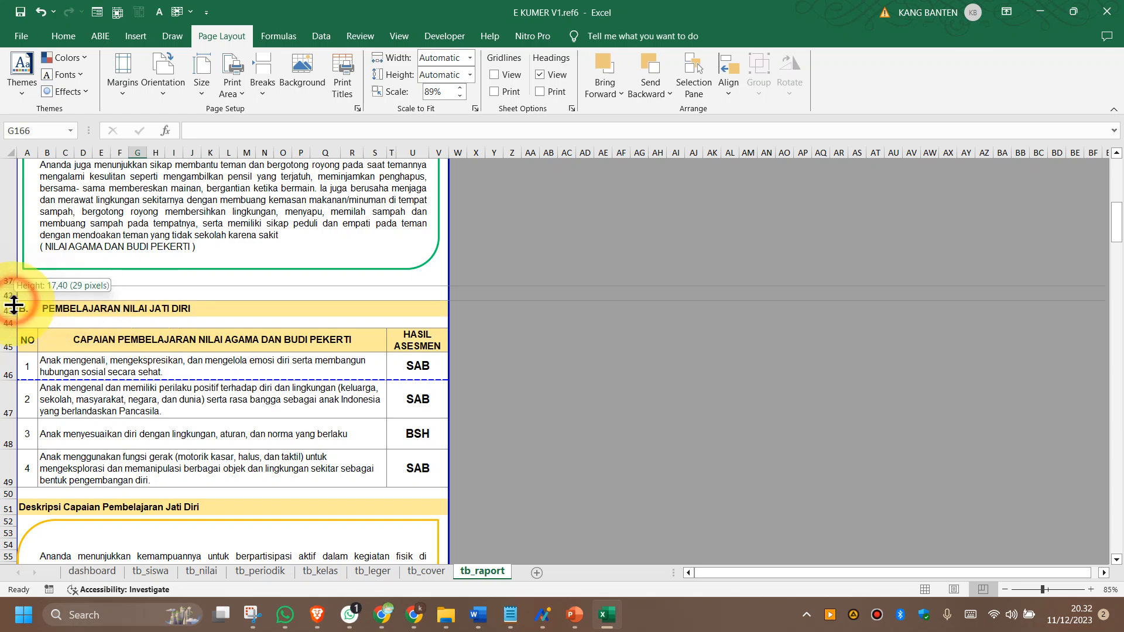
pyautogui.moveTo(12, 384); pyautogui.dragTo(12, 384)
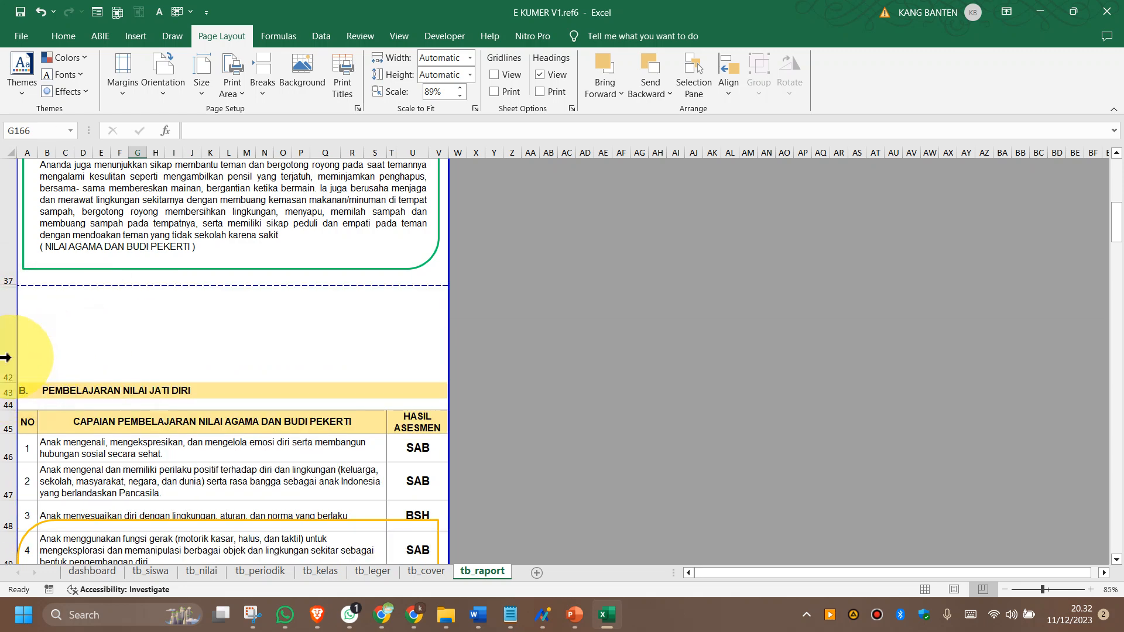
pyautogui.moveTo(16, 339); pyautogui.dragTo(6, 381)
# Move the orange section B box and the pink section C box down so each starts just below its description heading.
pyautogui.scroll(-4, 156, 359)
pyautogui.click(126, 179)
pyautogui.moveTo(126, 179); pyautogui.dragTo(128, 274)
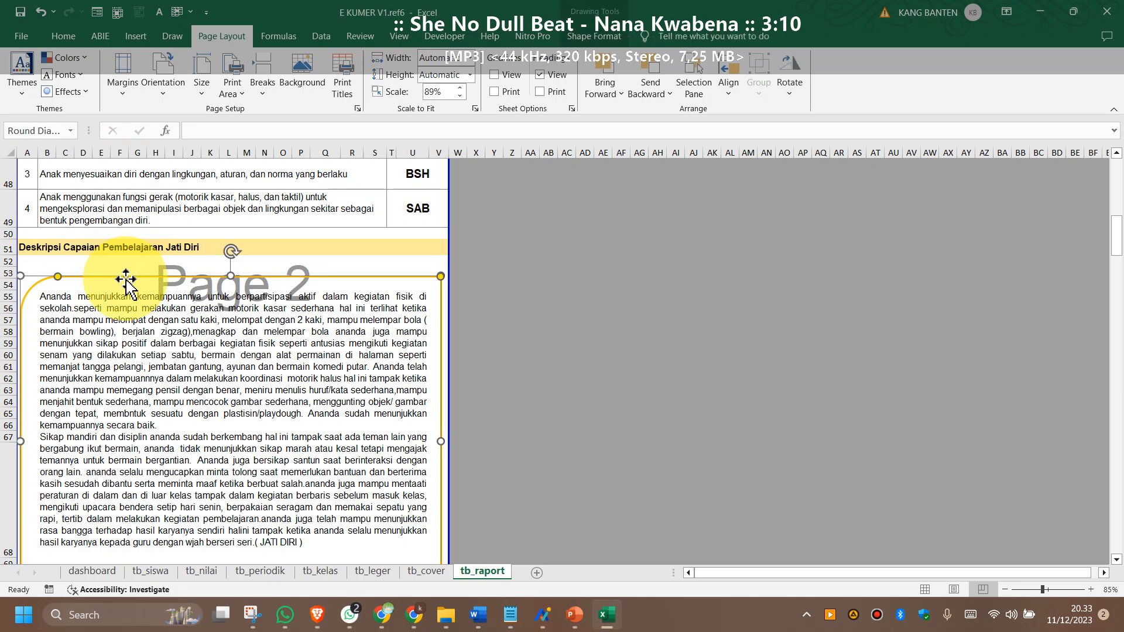
pyautogui.scroll(-8, 132, 287)
pyautogui.scroll(-4, 142, 303)
pyautogui.moveTo(134, 271); pyautogui.dragTo(138, 350)
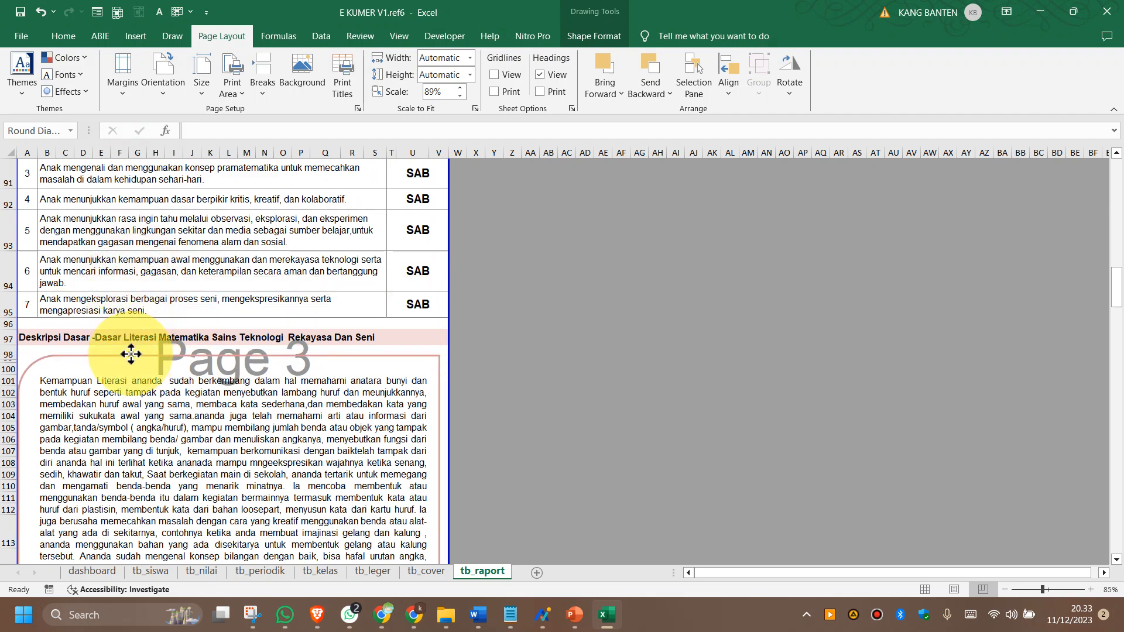
pyautogui.scroll(-7, 131, 354)
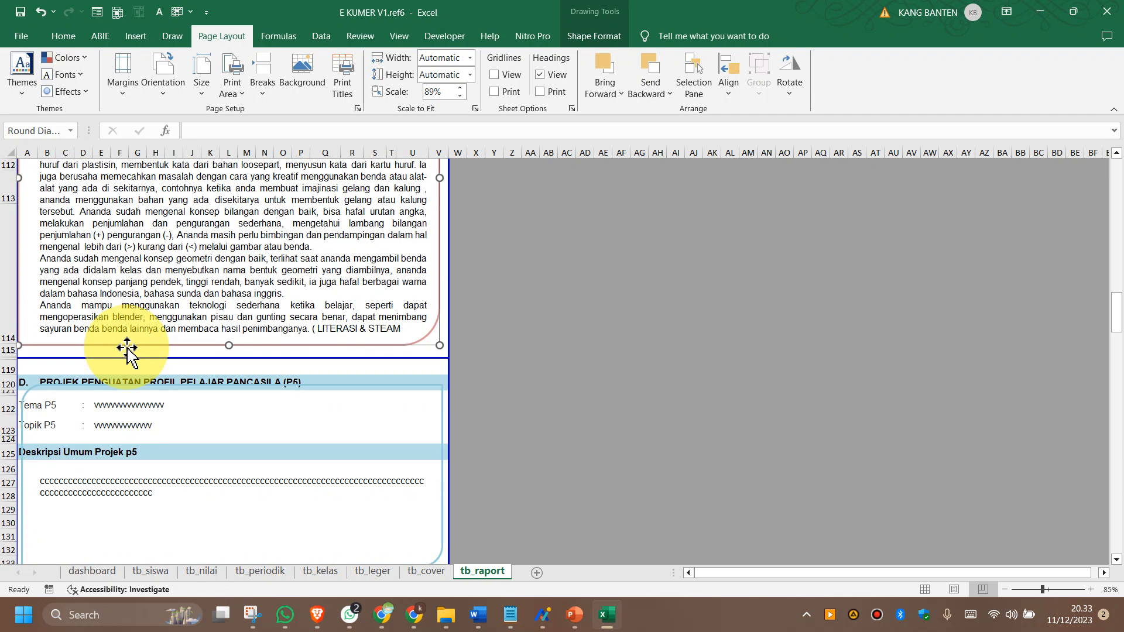
# Move the two blue section D boxes down to start below the Deskripsi Umum Projek p5 and Deskripsi Nilai P5 headings.
pyautogui.scroll(-3, 220, 371)
pyautogui.click(289, 199)
pyautogui.moveTo(289, 200); pyautogui.dragTo(286, 270)
pyautogui.scroll(-2, 369, 394)
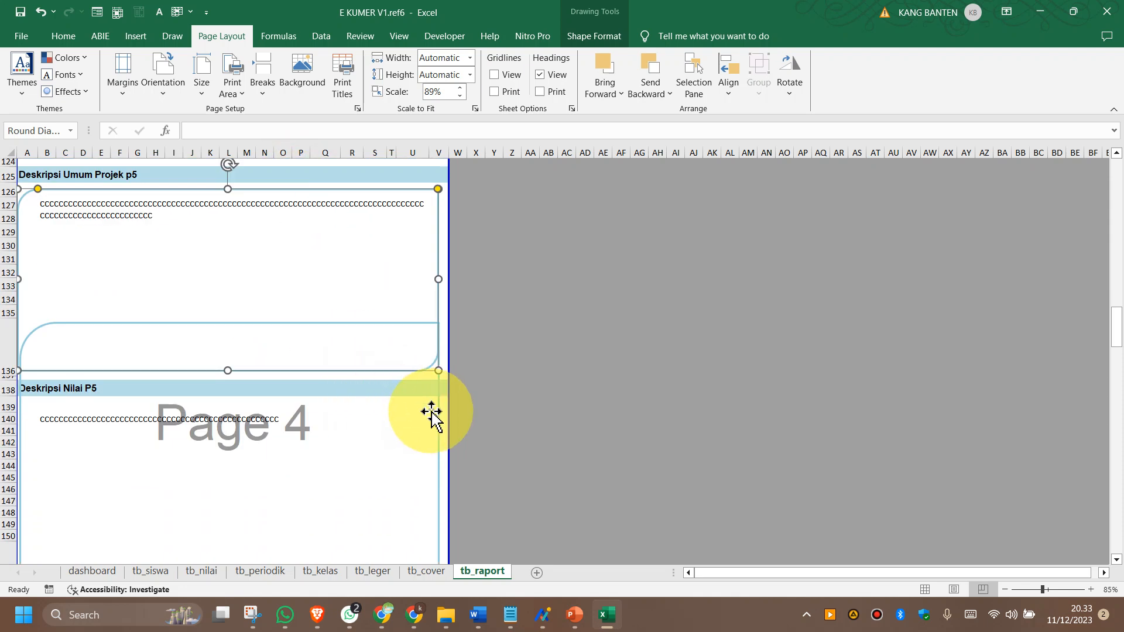
pyautogui.moveTo(436, 413); pyautogui.dragTo(437, 497)
pyautogui.scroll(-5, 346, 396)
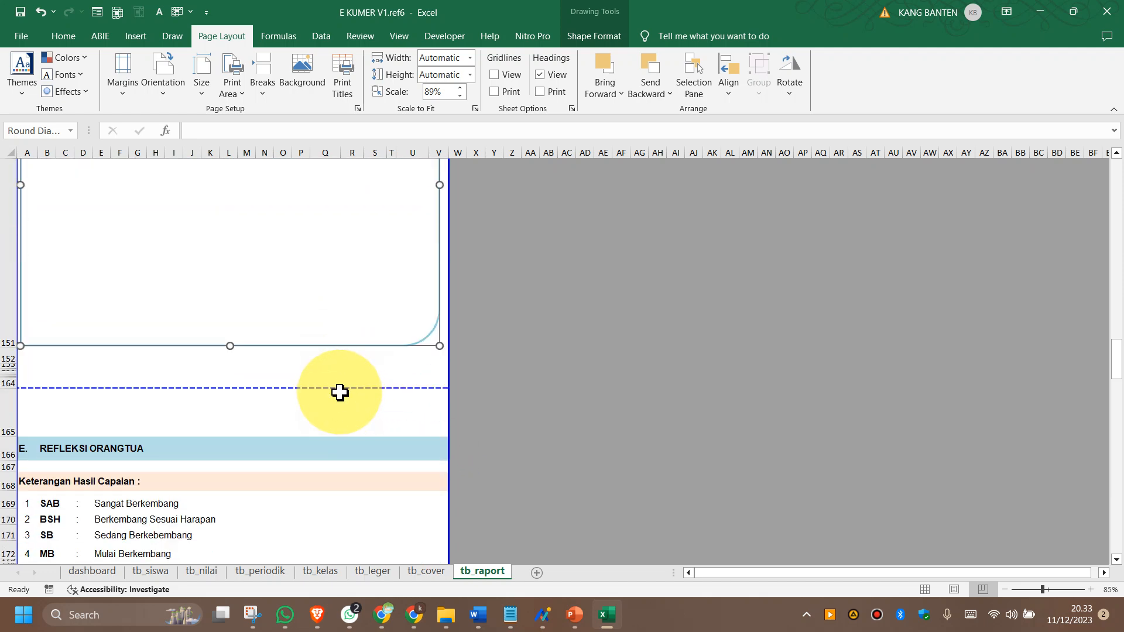
# Review print preview pages 1 to 5 and make blank row 219 taller so the Komentar Orangtua heading starts on page 6.
pyautogui.scroll(-6, 342, 392)
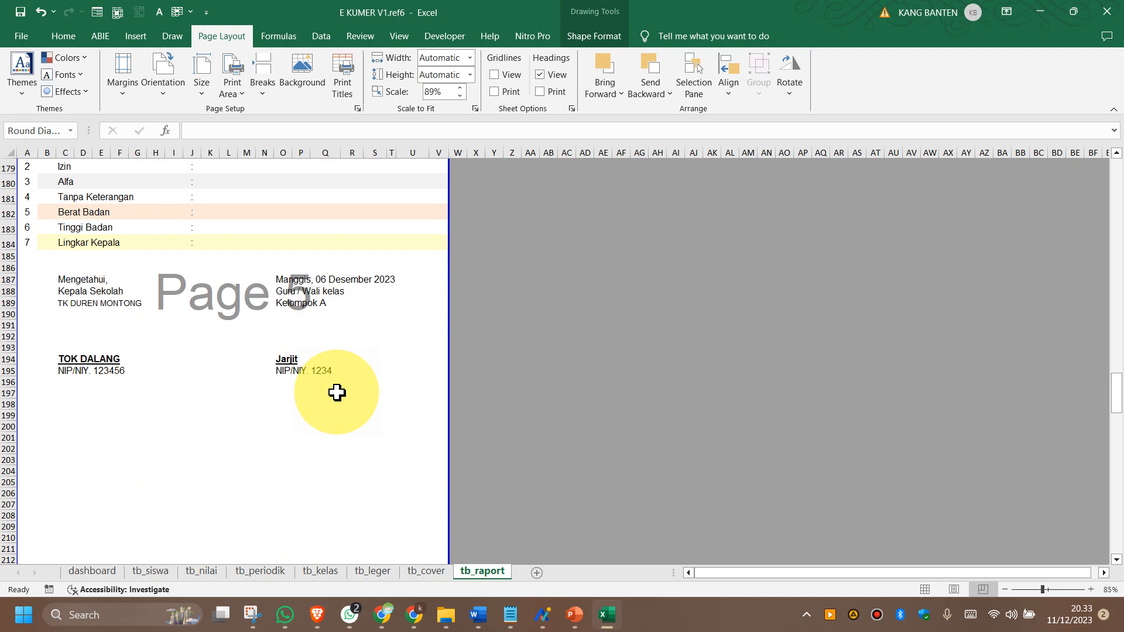
pyautogui.hotkey('ctrl', 'p')
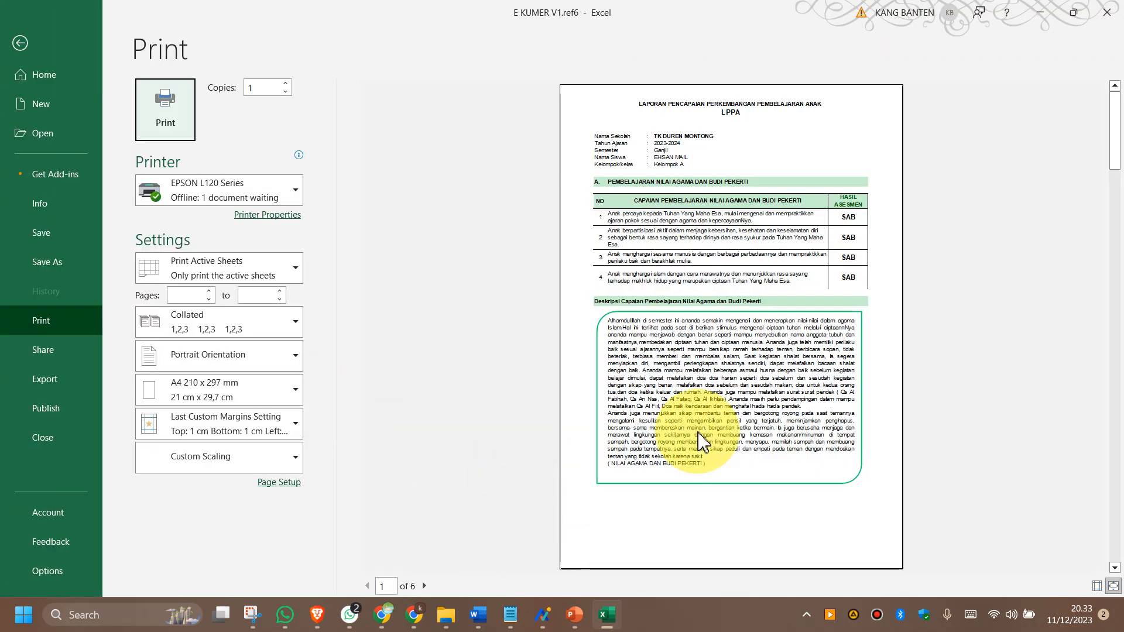
pyautogui.click(425, 587)
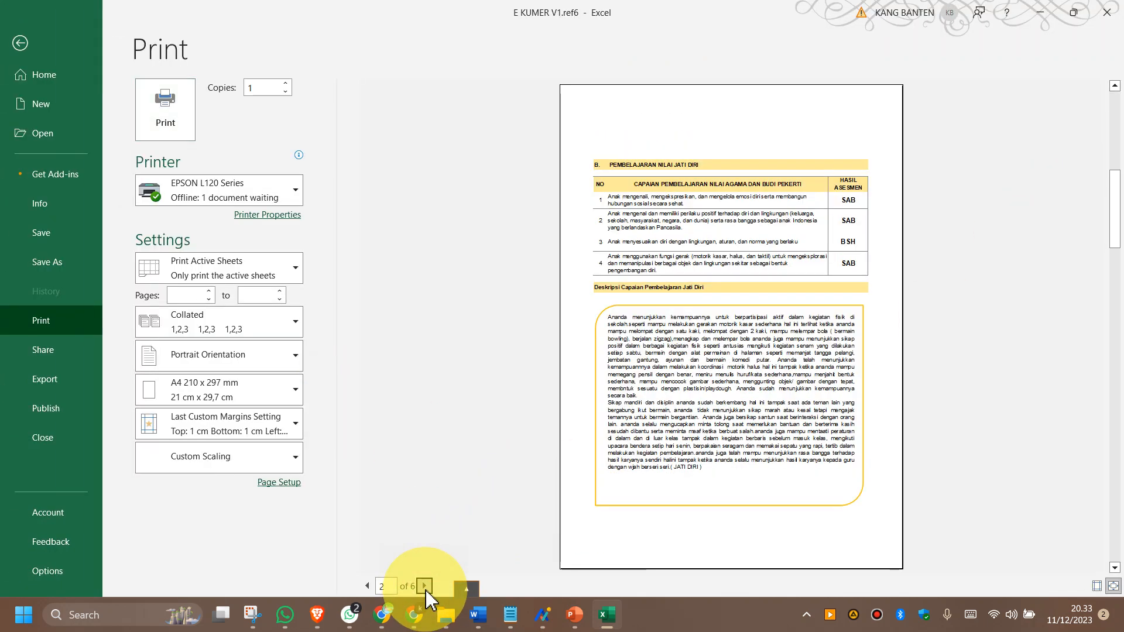
pyautogui.click(425, 587)
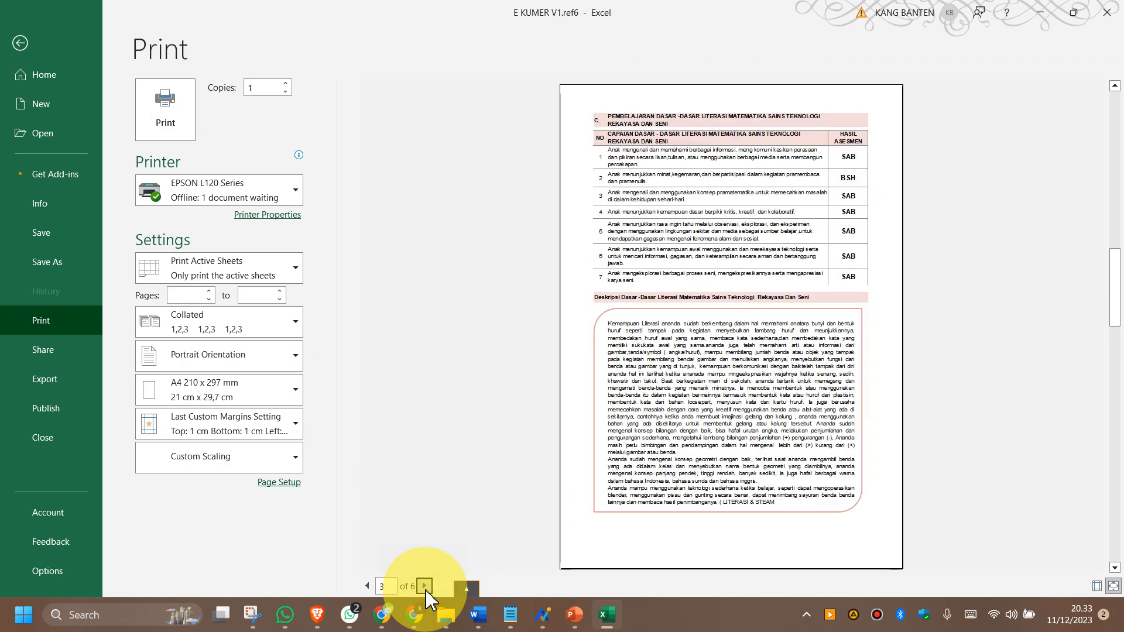
pyautogui.click(425, 587)
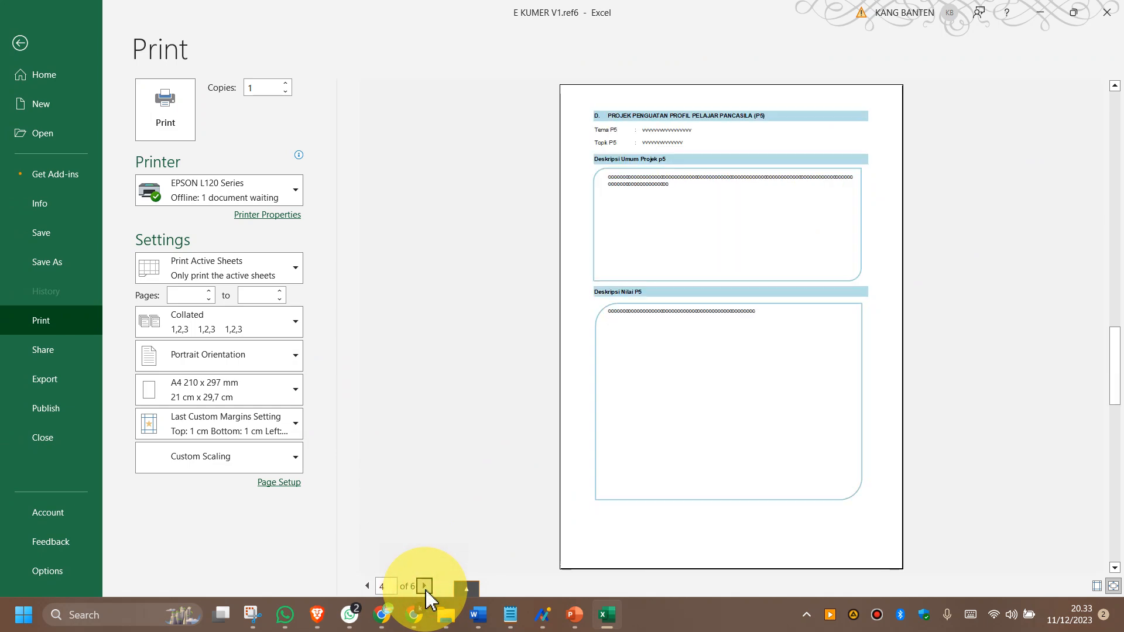
pyautogui.click(425, 587)
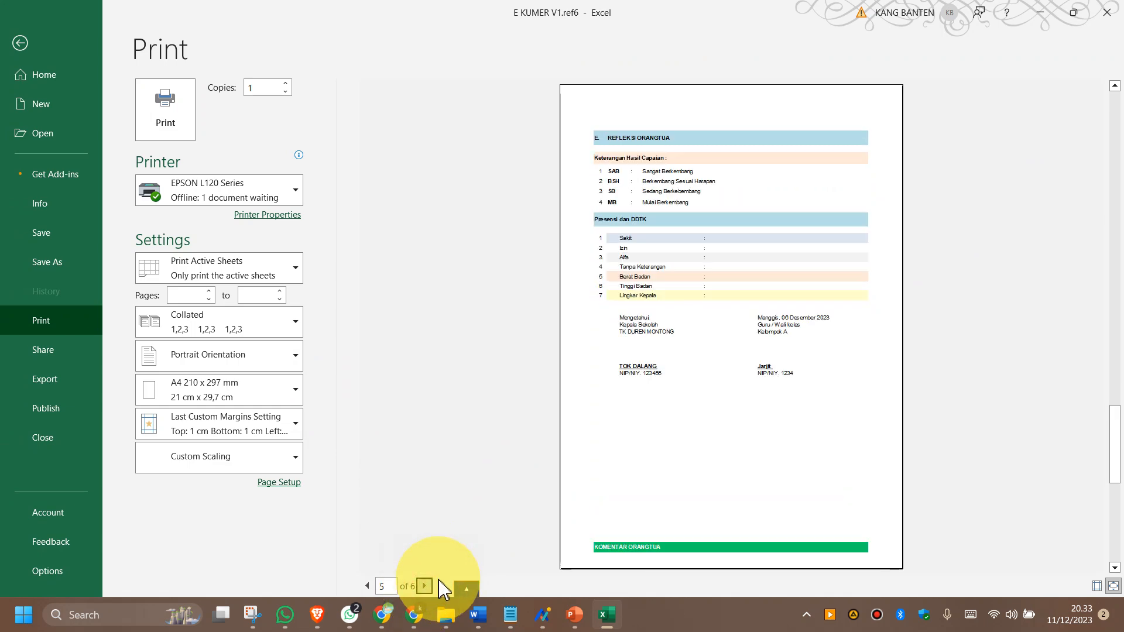
pyautogui.click(18, 40)
pyautogui.scroll(-1, 31, 422)
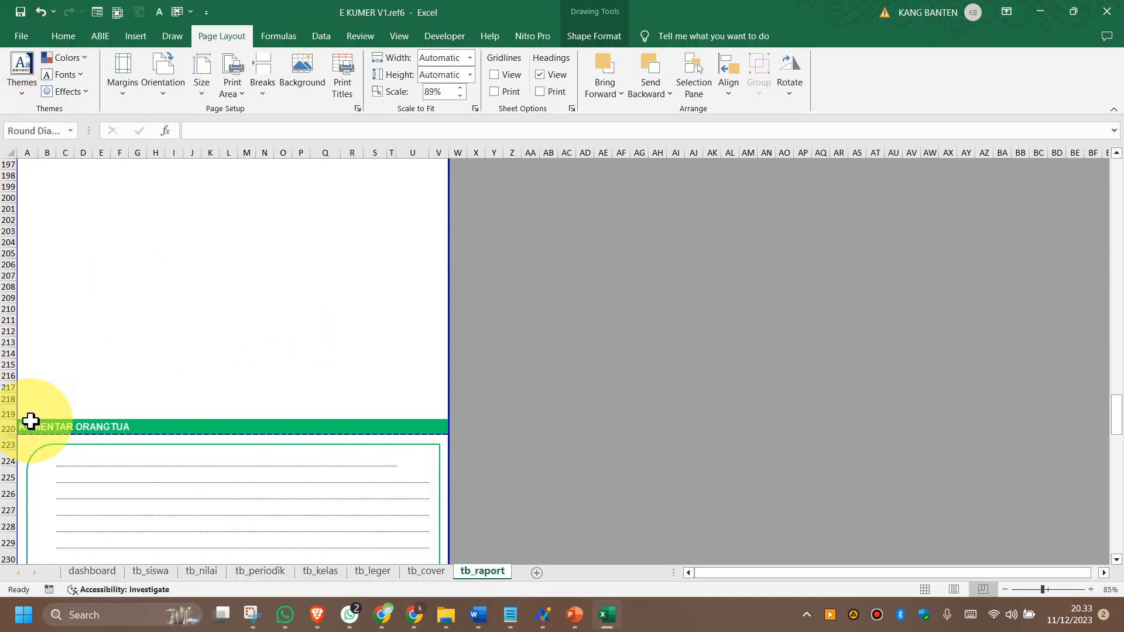
pyautogui.moveTo(13, 440); pyautogui.dragTo(13, 441)
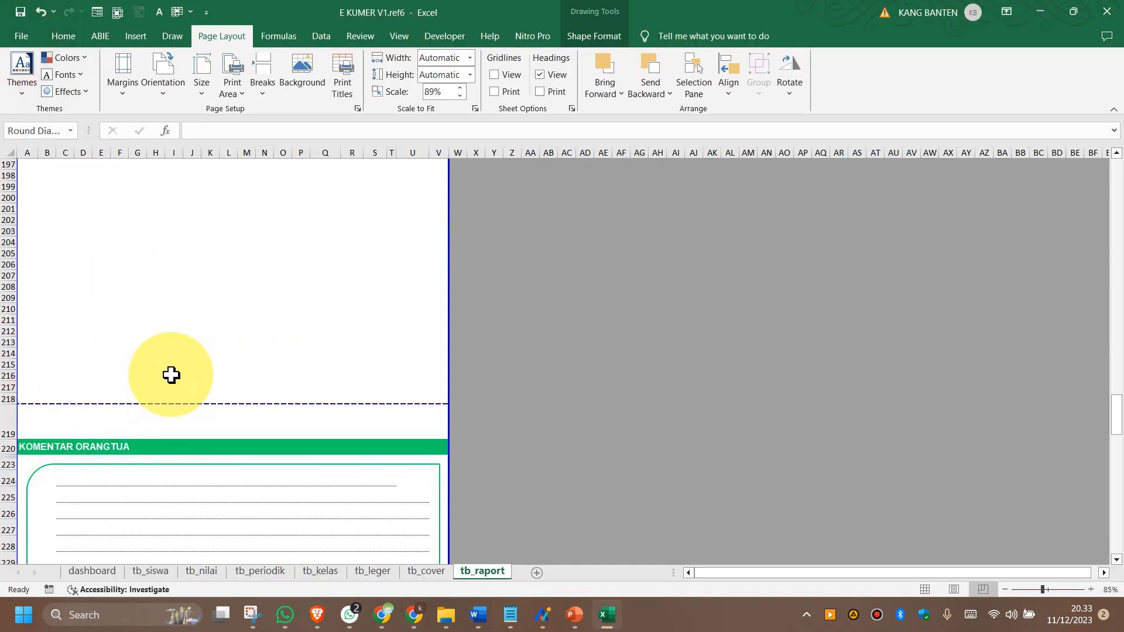
# Page through the print preview to page 6 to check the Refleksi Orangtua and Komentar Orangtua pages.
pyautogui.hotkey('ctrl', 'p')
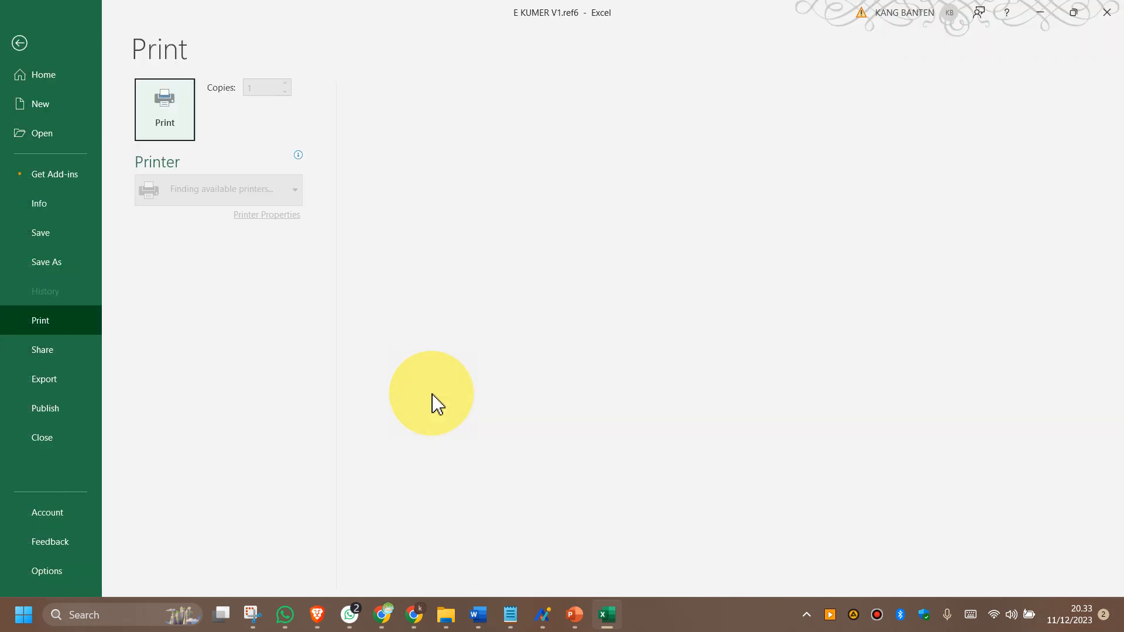
pyautogui.click(428, 586)
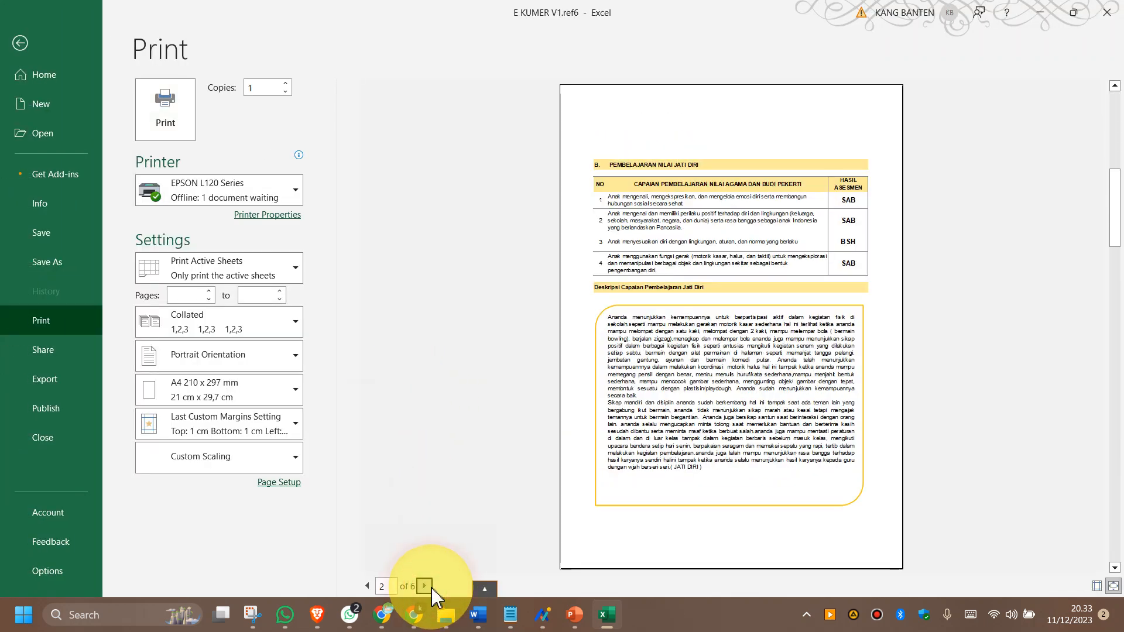
pyautogui.click(430, 587)
pyautogui.click(431, 588)
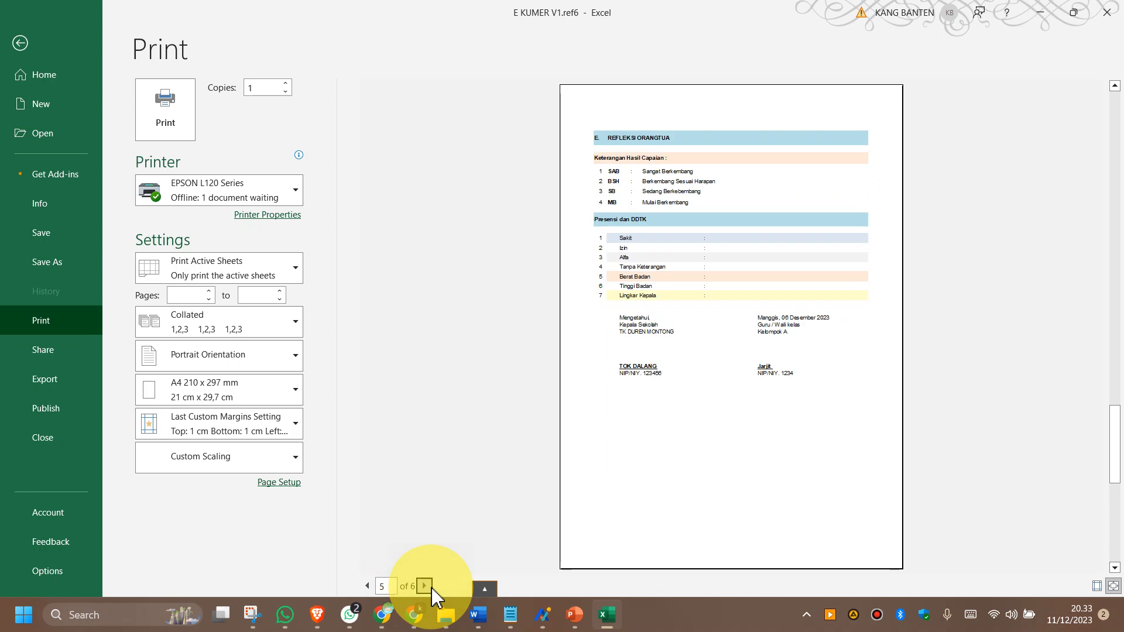
pyautogui.click(430, 588)
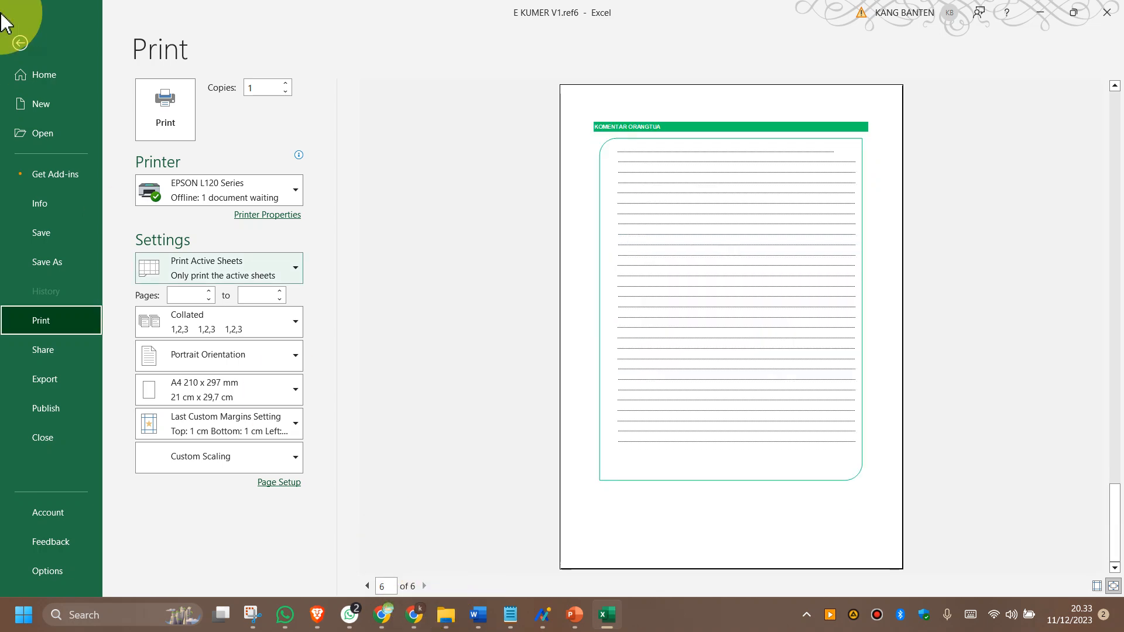
pyautogui.click(29, 27)
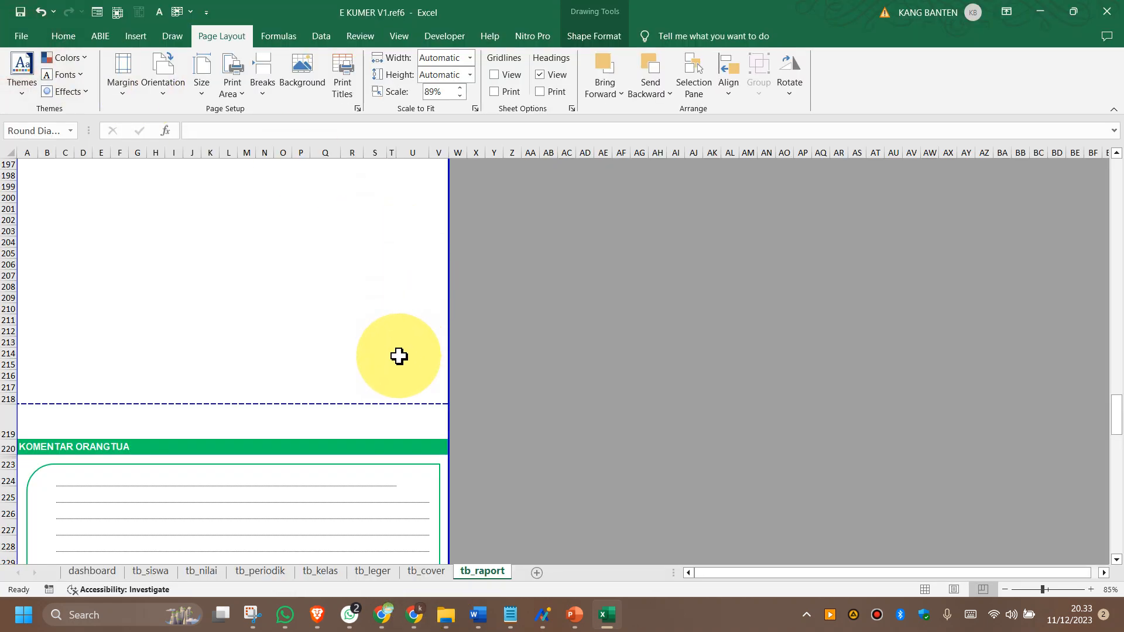
# Examine the report from the LPPA title through section A to the page break above section B.
pyautogui.scroll(15, 979, 378)
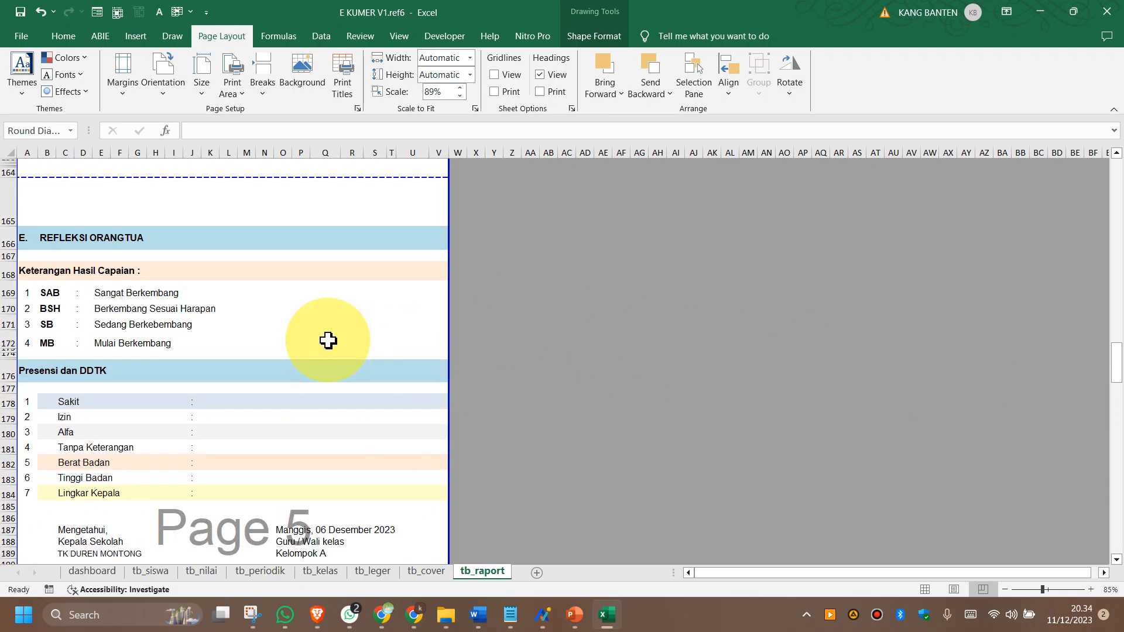
pyautogui.moveTo(1115, 345); pyautogui.dragTo(1115, 176)
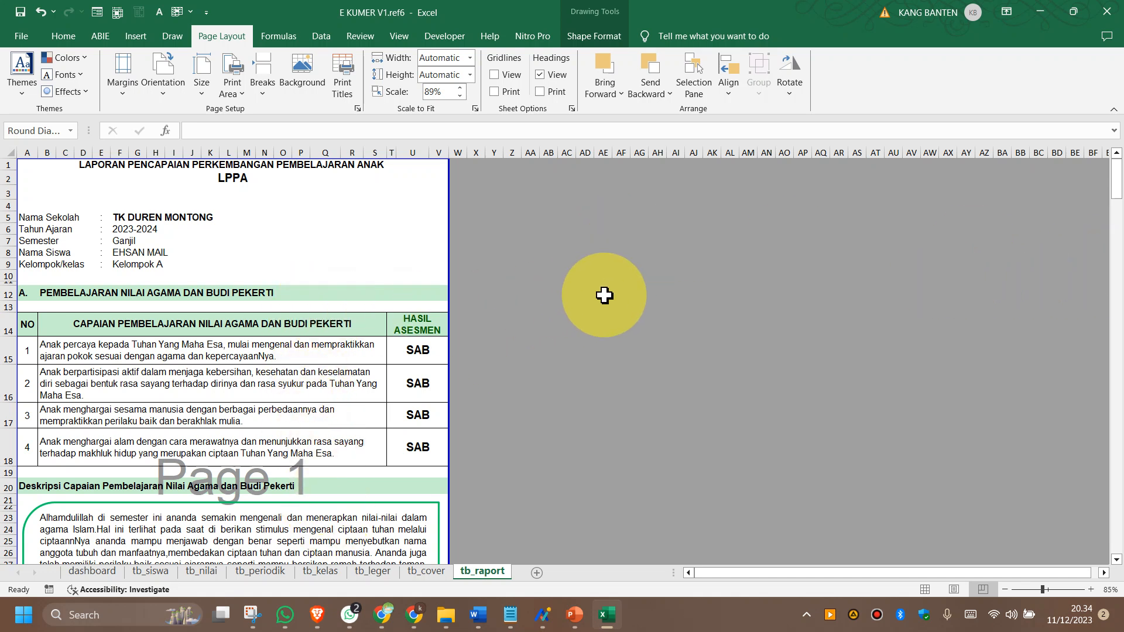
pyautogui.click(275, 265)
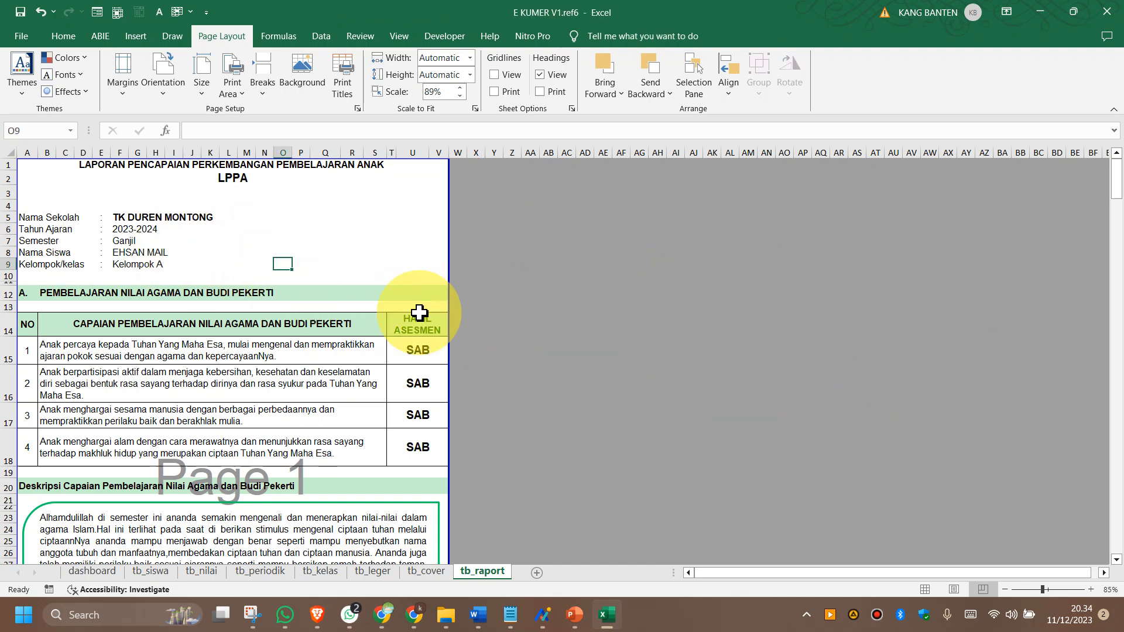
pyautogui.scroll(-2, 280, 369)
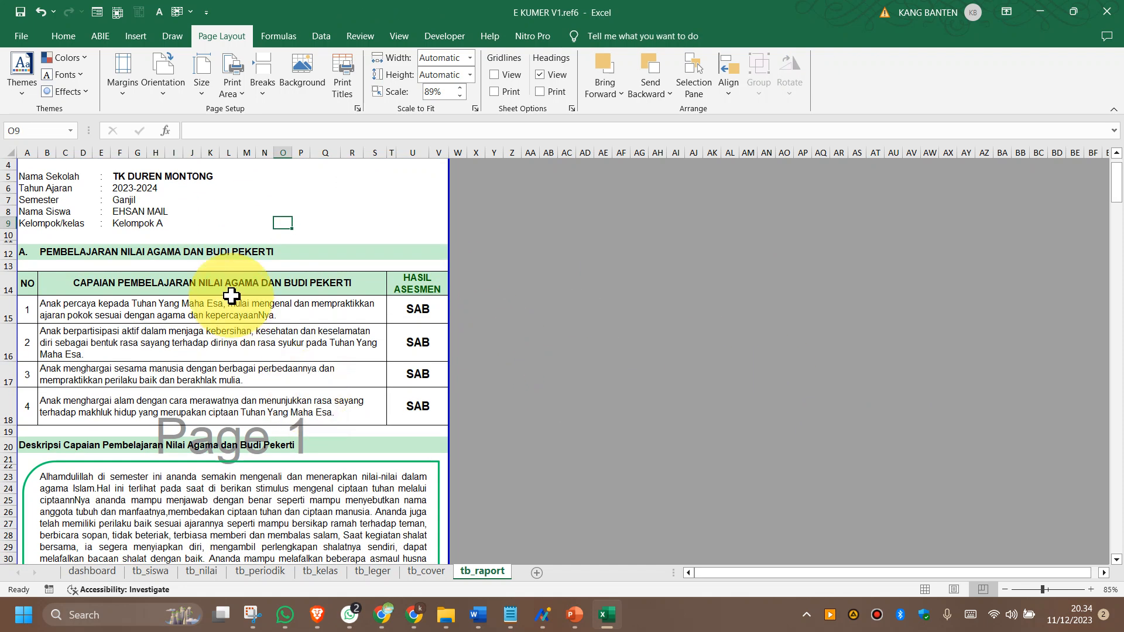
pyautogui.scroll(-7, 273, 336)
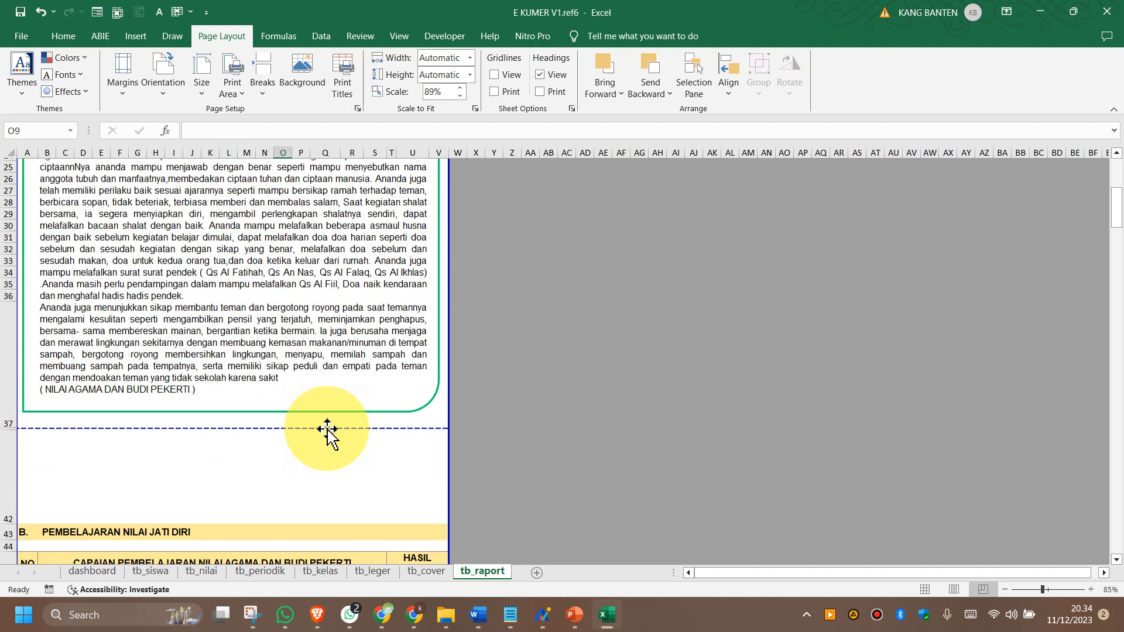
pyautogui.scroll(3, 281, 351)
pyautogui.scroll(-2, 258, 345)
pyautogui.scroll(-3, 267, 404)
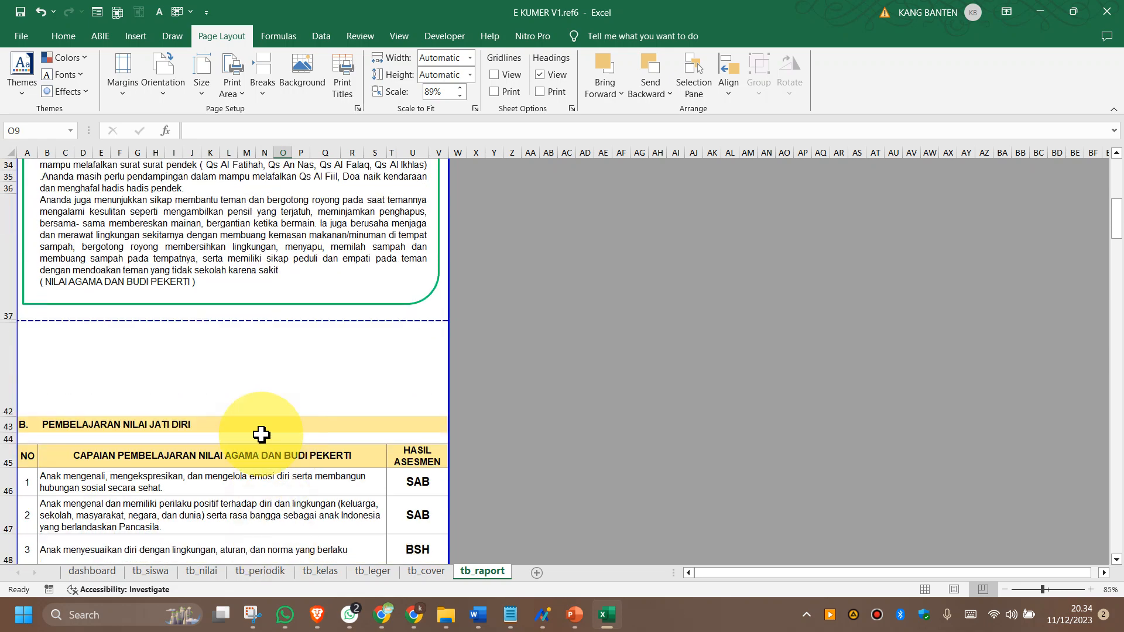
pyautogui.scroll(2, 135, 345)
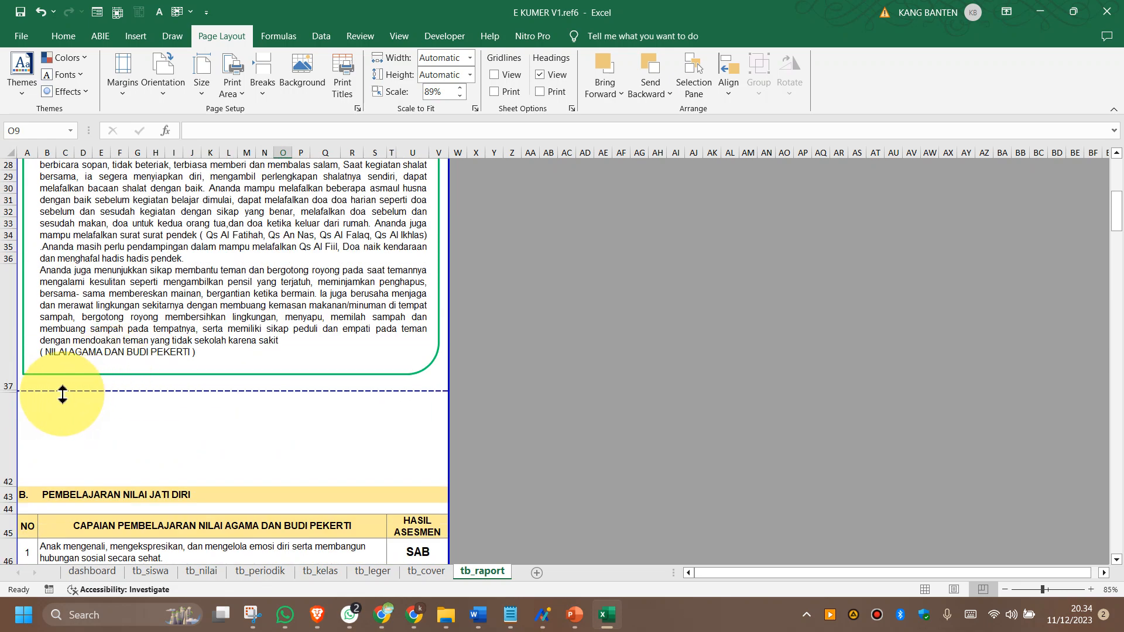
# Stretch the bottom edge of the green section A box past the page break into row 42 and preview the printout.
pyautogui.click(217, 375)
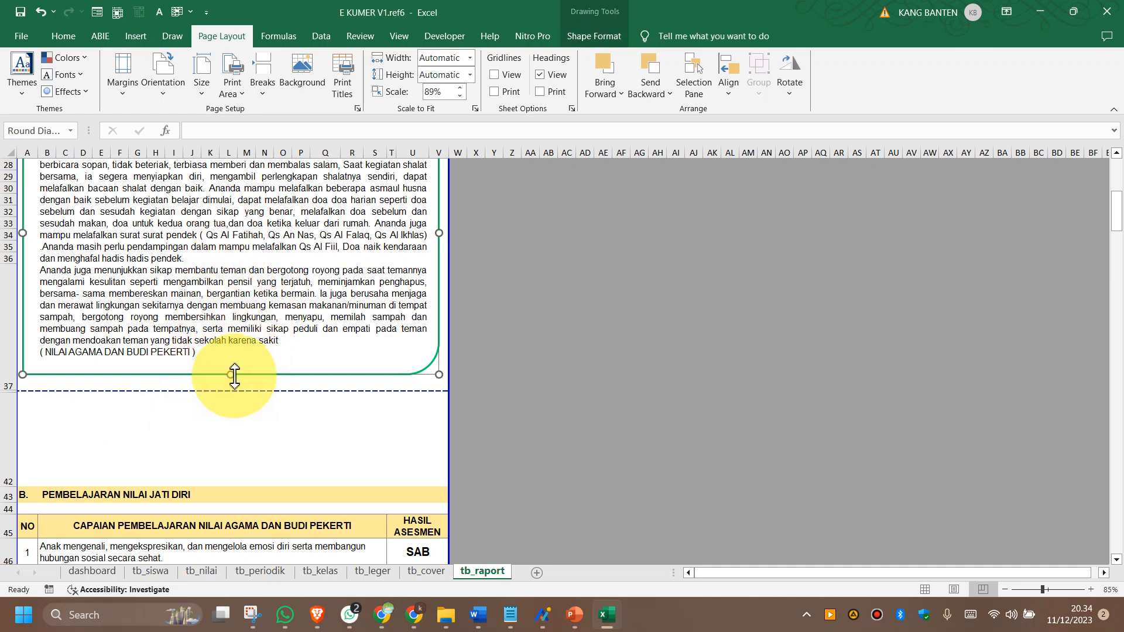
pyautogui.moveTo(231, 375); pyautogui.dragTo(231, 443)
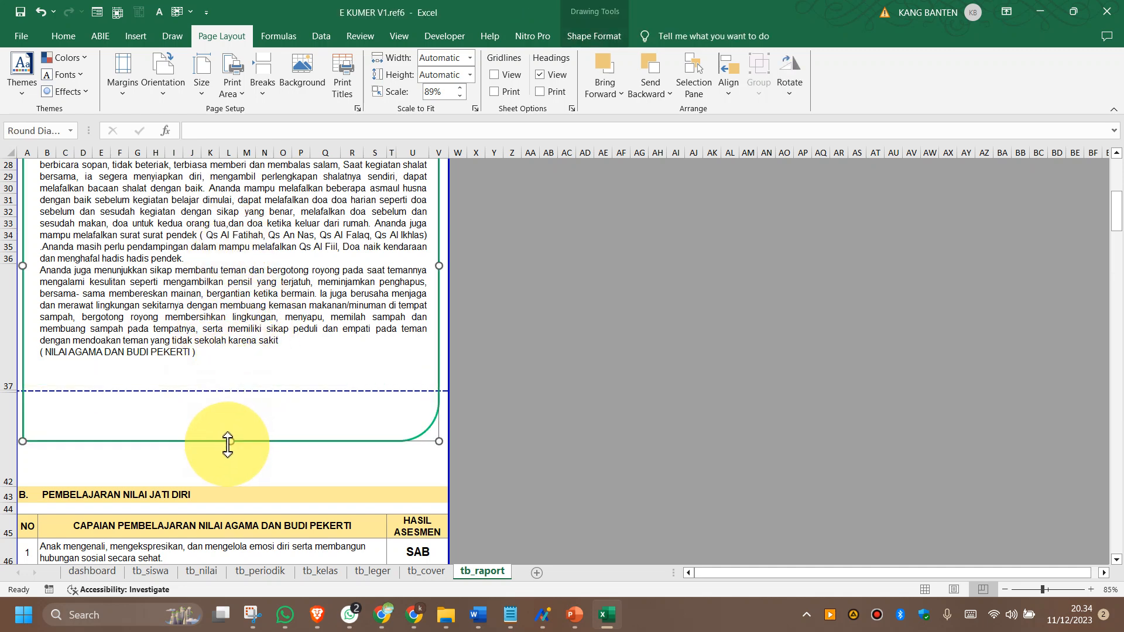
pyautogui.click(665, 416)
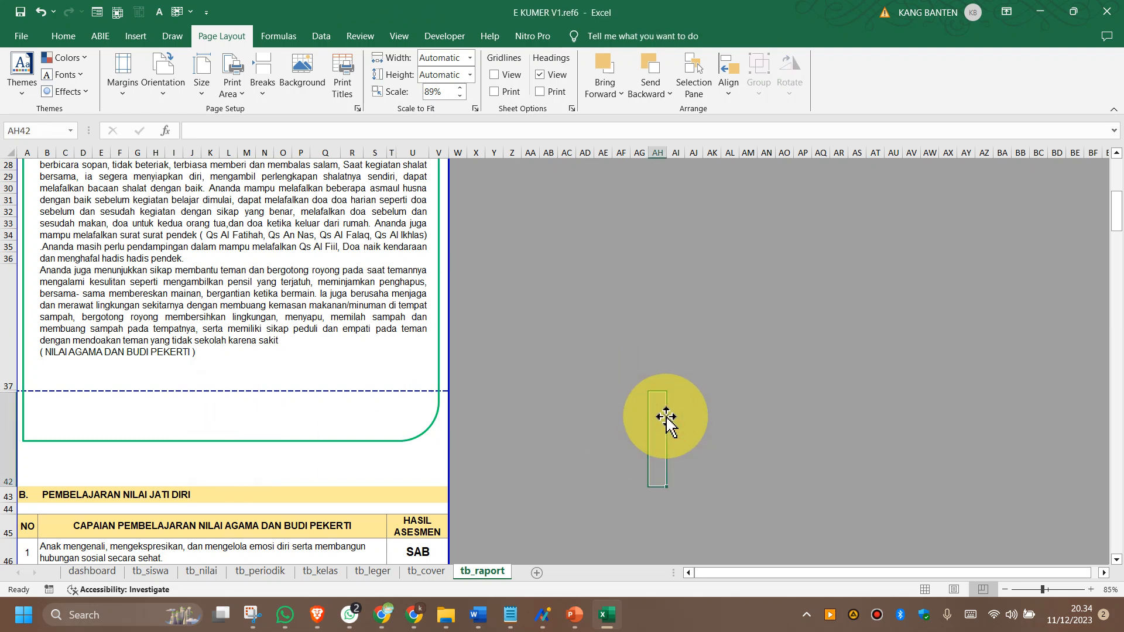
pyautogui.hotkey('ctrl', 'p')
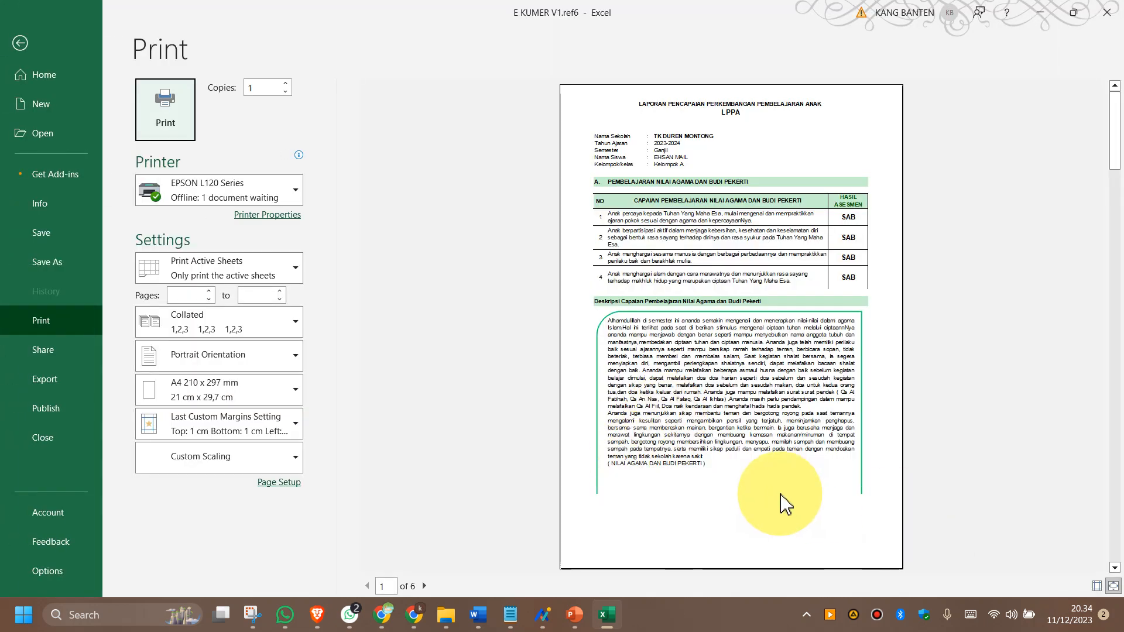
# Shrink the green section A description box so its bottom edge sits above the page break below row 37.
pyautogui.click(21, 44)
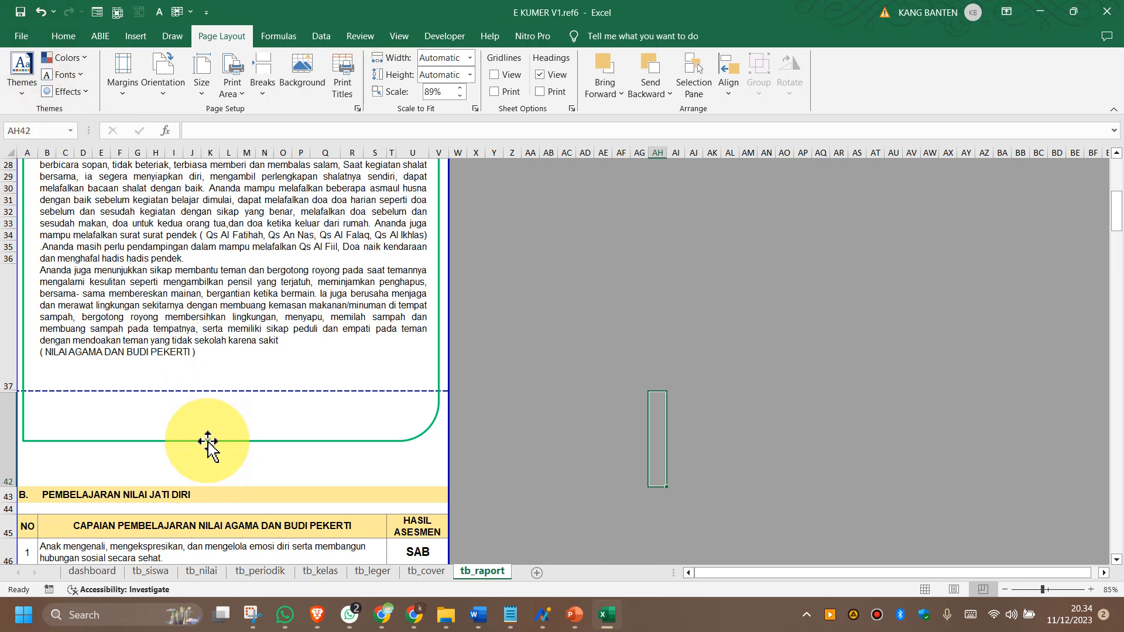
pyautogui.click(208, 442)
pyautogui.moveTo(226, 444); pyautogui.dragTo(227, 378)
# Examine sections B to E and their page breaks down to Refleksi Orangtua, and return to the section A box.
pyautogui.scroll(-3, 182, 444)
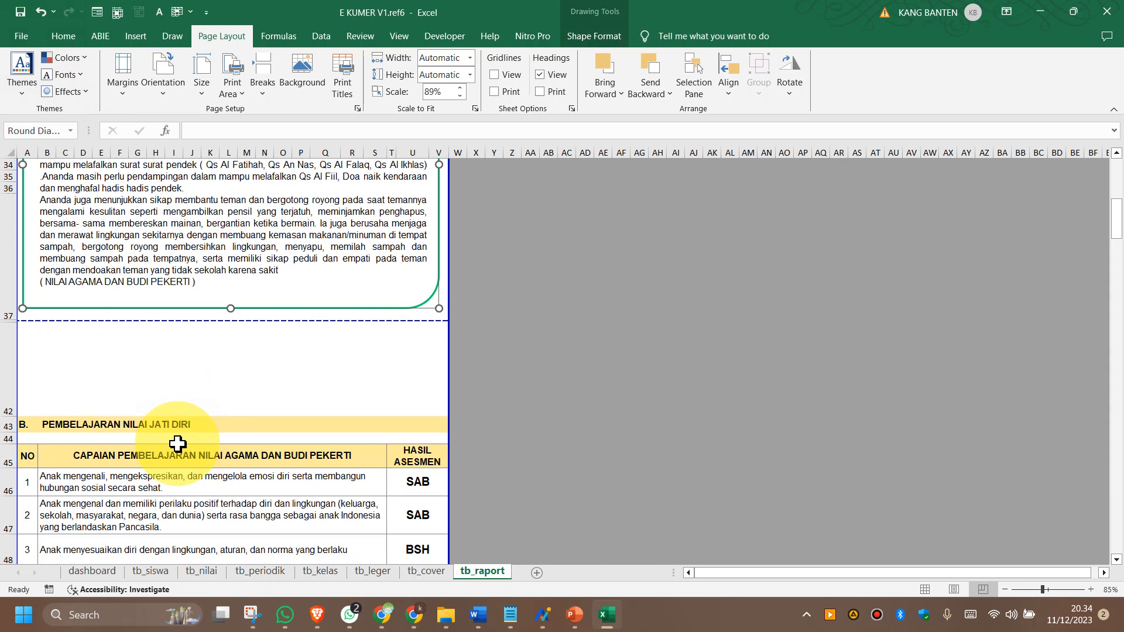
pyautogui.scroll(-10, 174, 425)
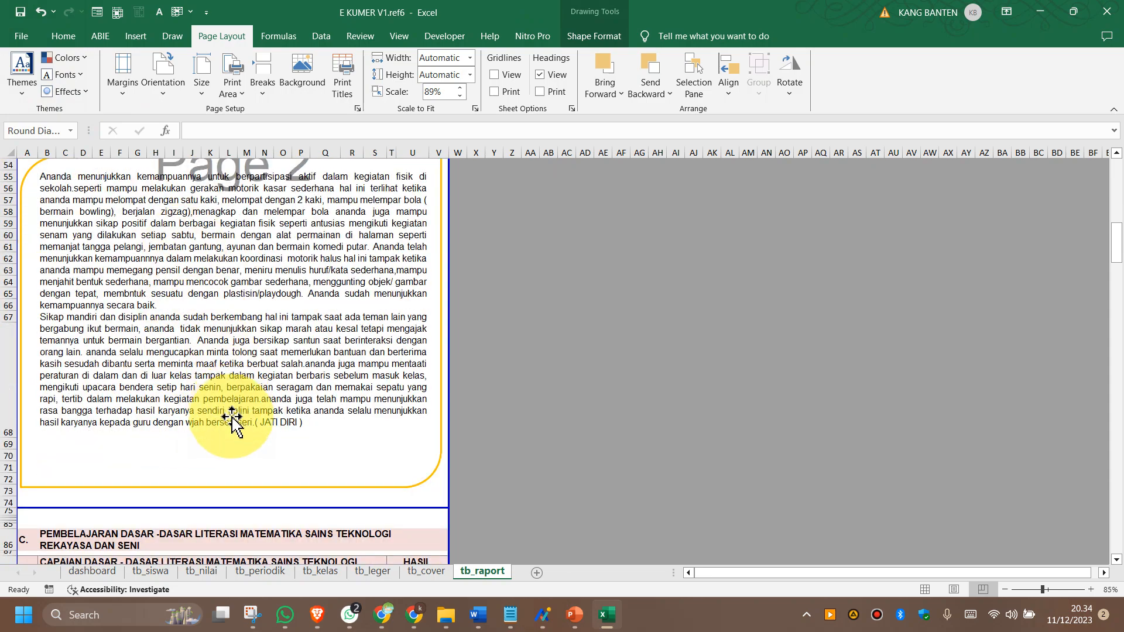
pyautogui.scroll(-6, 238, 409)
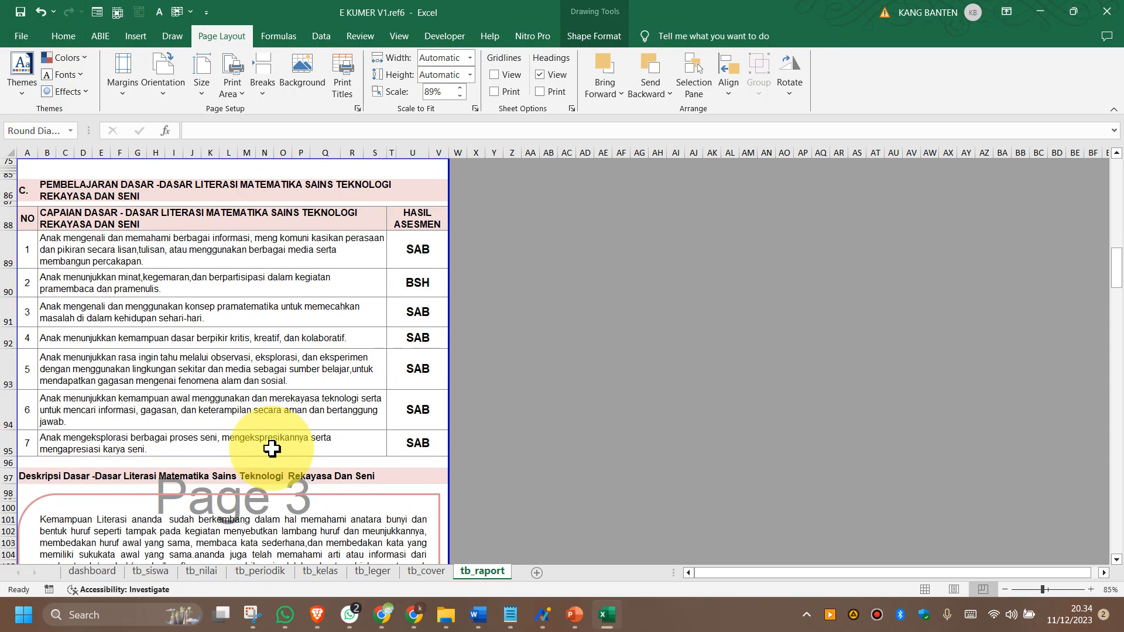
pyautogui.scroll(-10, 272, 448)
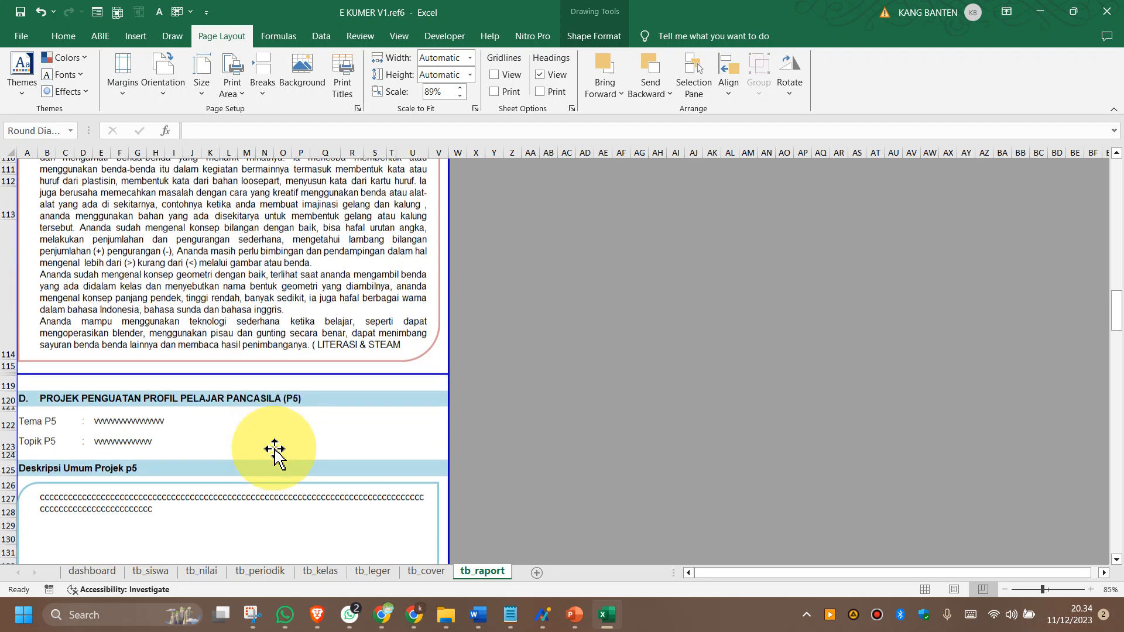
pyautogui.scroll(-5, 275, 449)
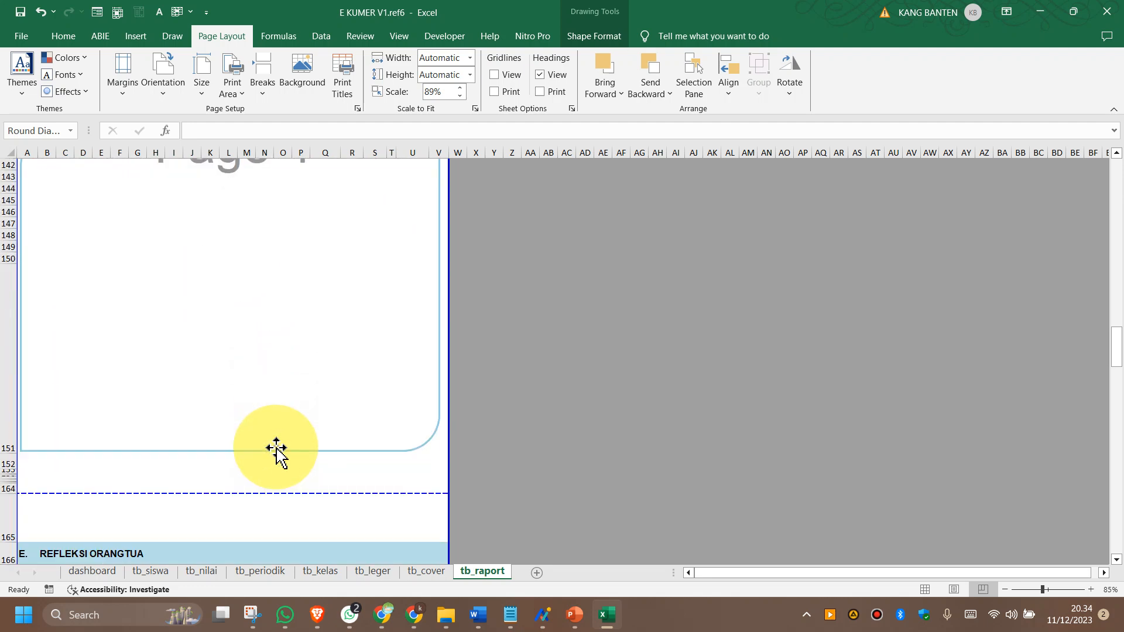
pyautogui.scroll(-2, 547, 447)
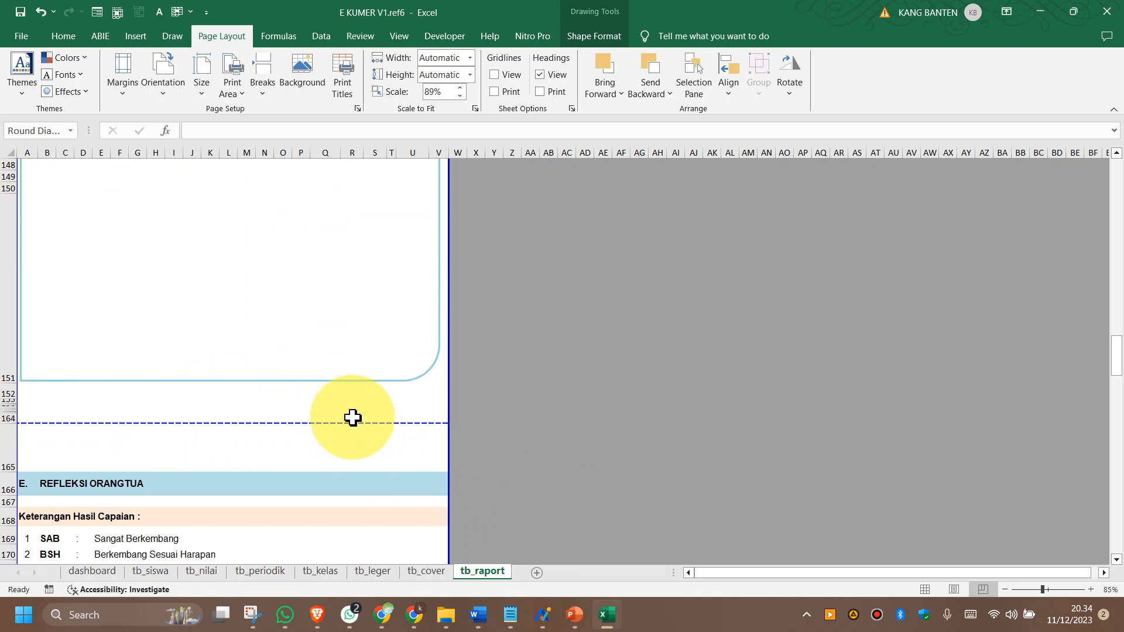
pyautogui.scroll(15, 507, 405)
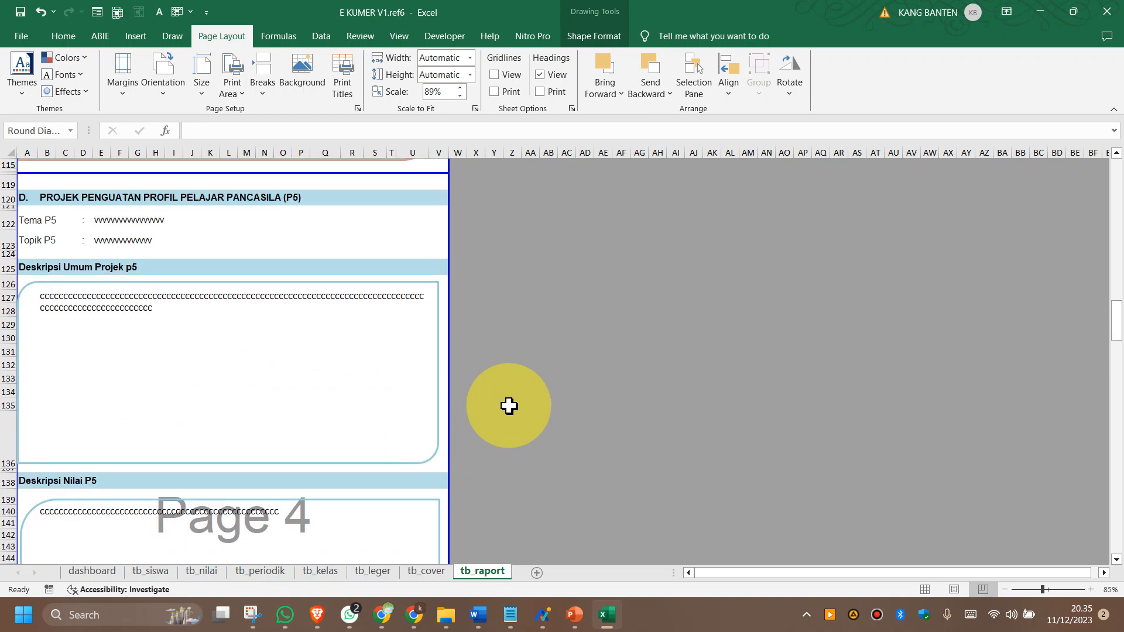
pyautogui.scroll(10, 509, 406)
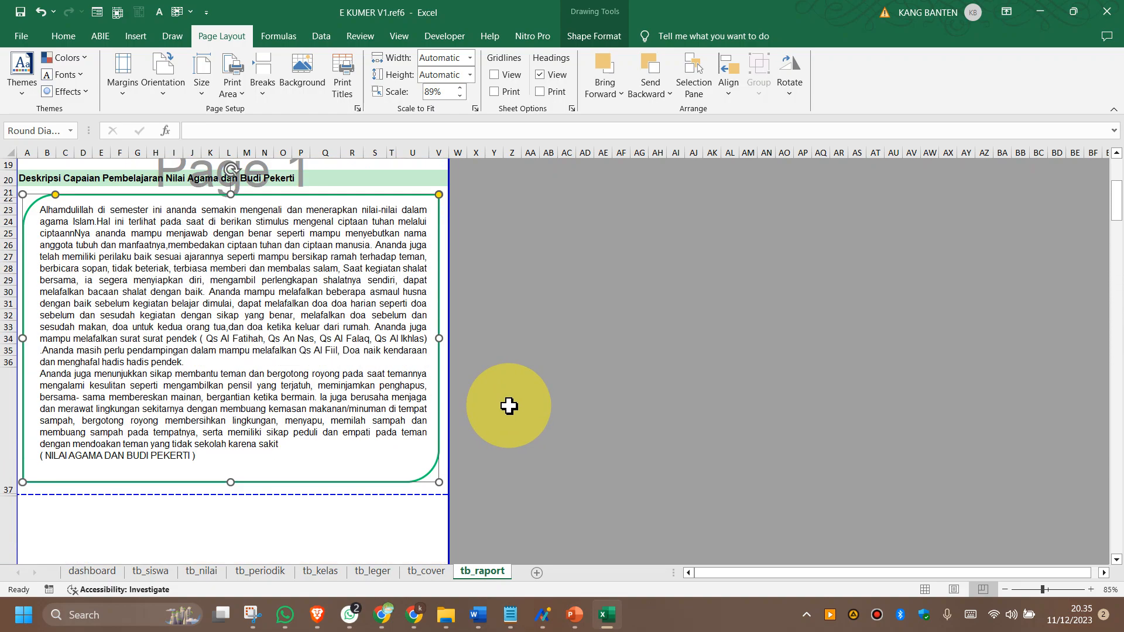
# Set the font size of the school name in cell F5 to 12.
pyautogui.click(545, 334)
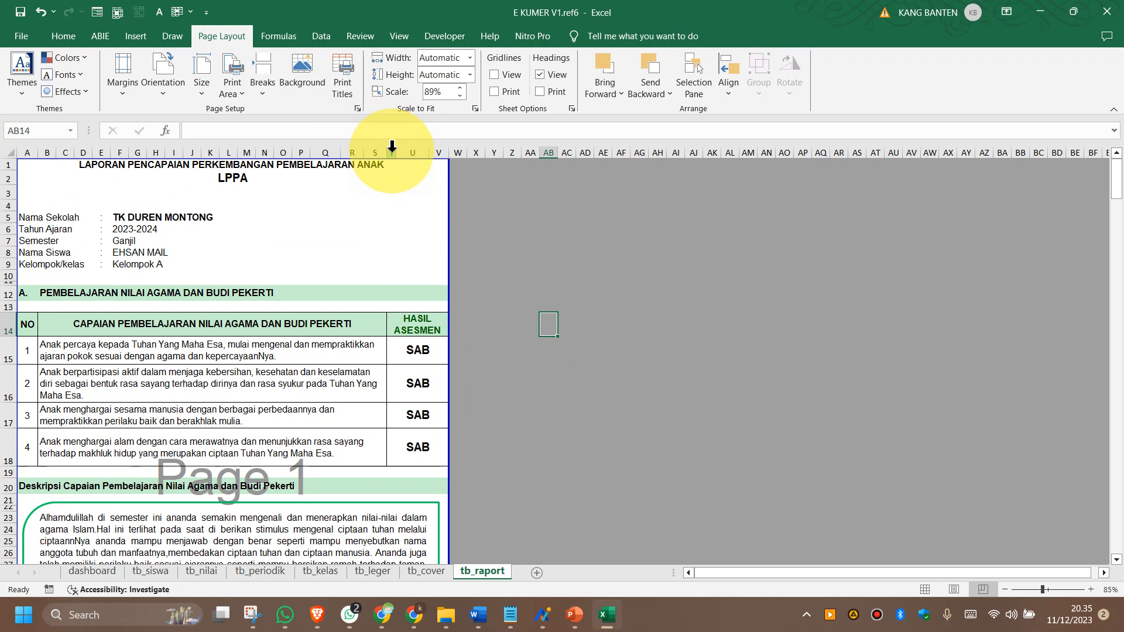
pyautogui.click(115, 217)
pyautogui.click(63, 35)
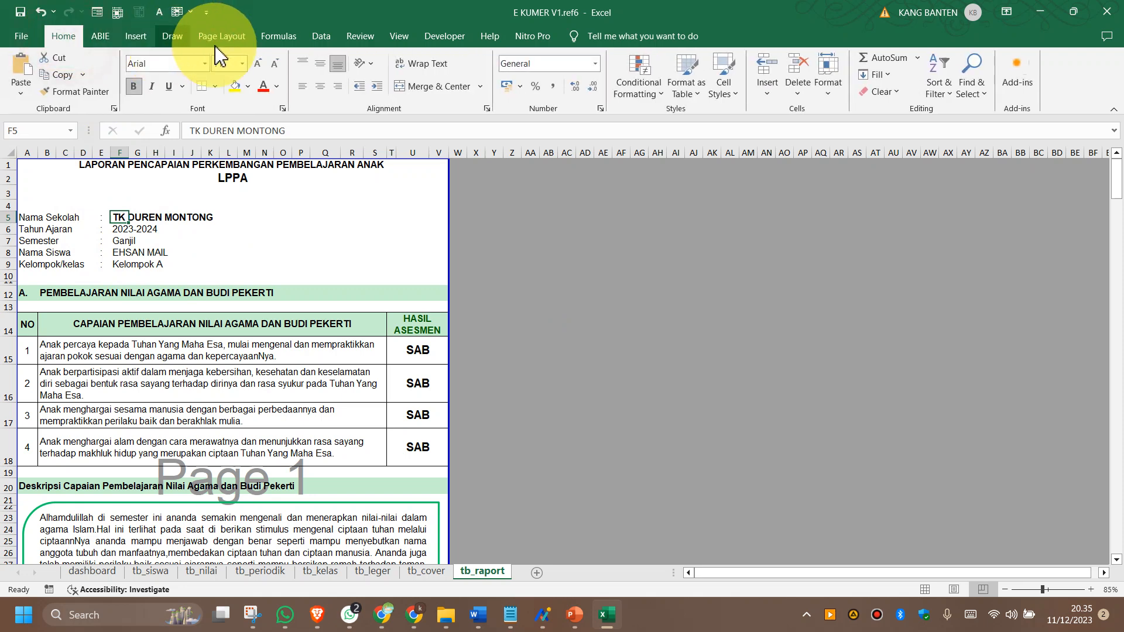
pyautogui.click(257, 63)
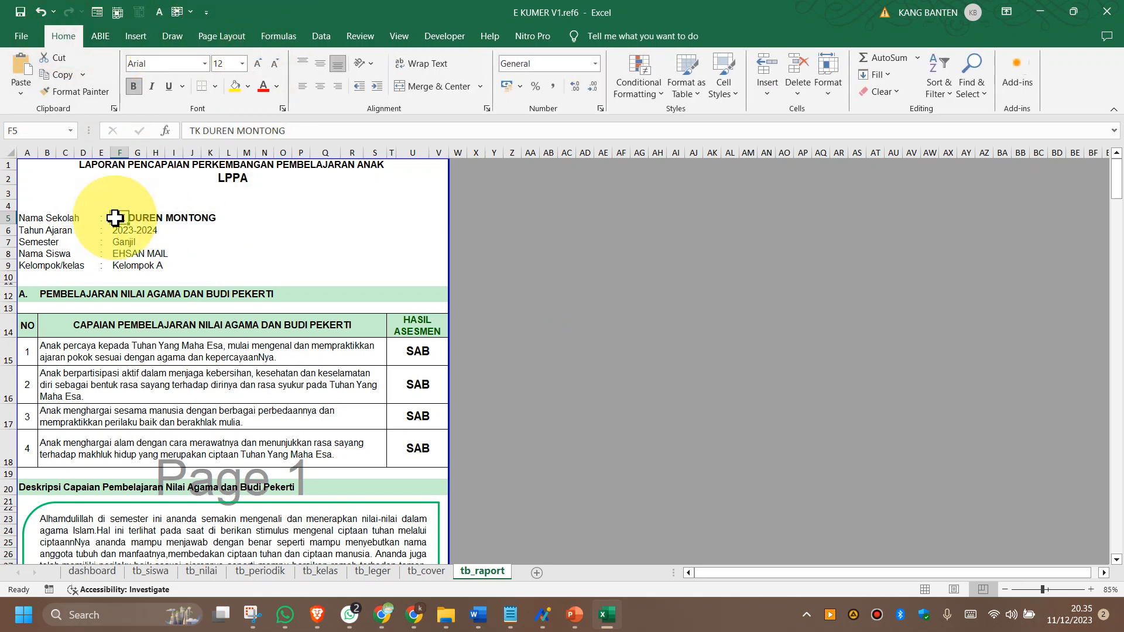
pyautogui.click(208, 63)
pyautogui.click(177, 199)
pyautogui.click(246, 230)
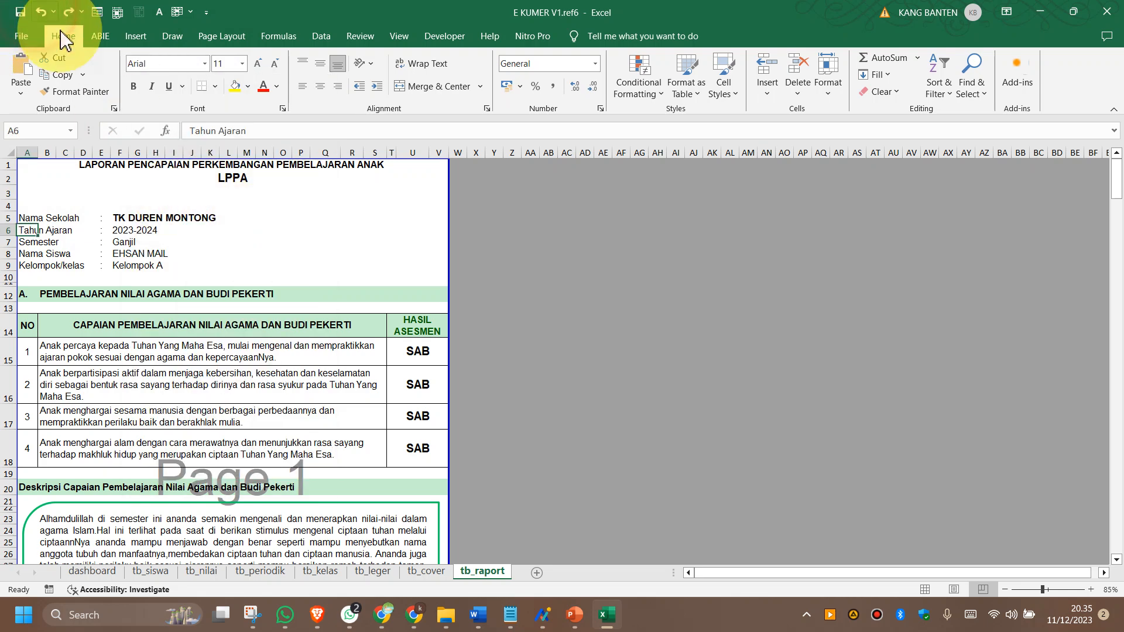
# Move the green section A description box slightly left and up.
pyautogui.scroll(-5, 265, 351)
pyautogui.scroll(-2, 268, 346)
pyautogui.moveTo(252, 195)
pyautogui.mouseDown()
pyautogui.moveTo(281, 195)
pyautogui.moveTo(234, 190)
pyautogui.moveTo(245, 194)
pyautogui.mouseUp()
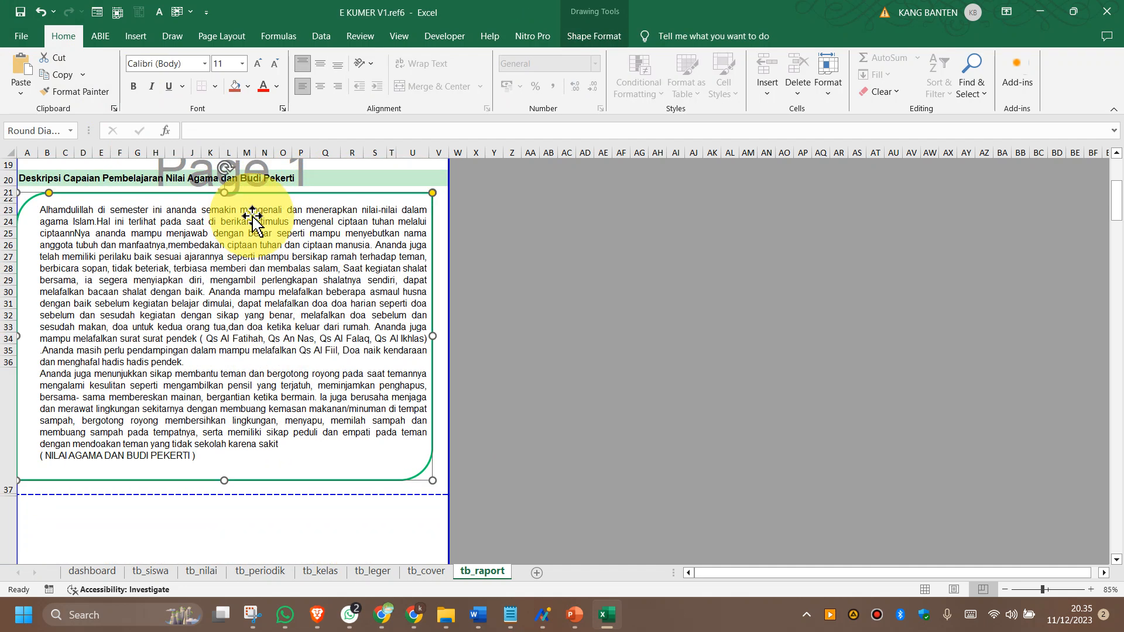
pyautogui.scroll(-2, 291, 395)
pyautogui.scroll(2, 238, 353)
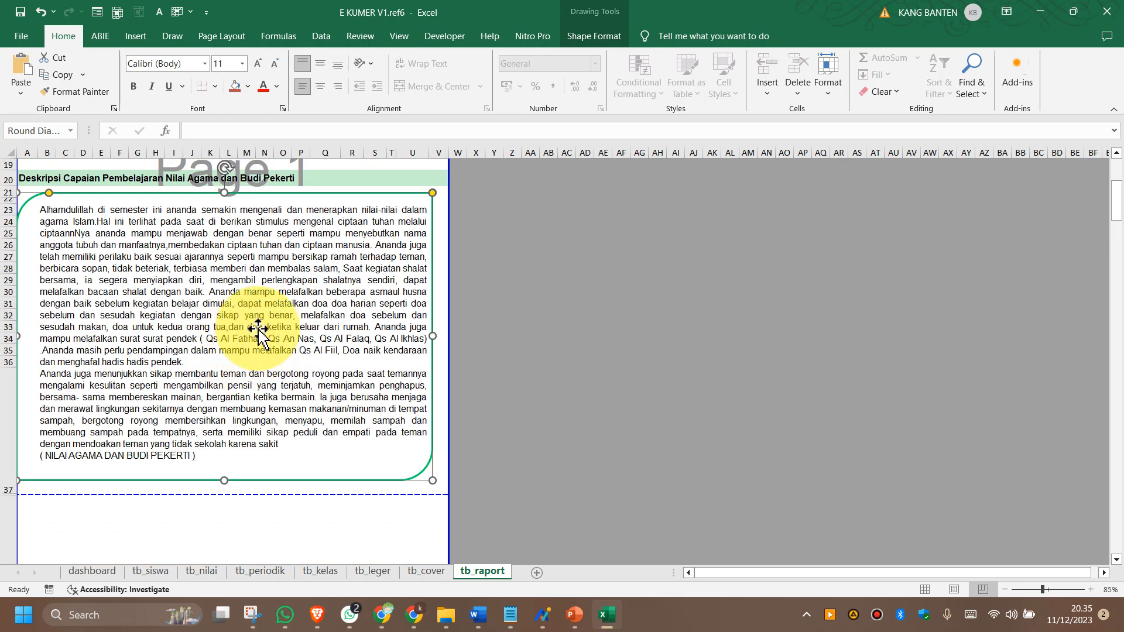
# Fill the section B table header row 45, from NO to HASIL ASESMEN, with olive green.
pyautogui.scroll(-8, 281, 337)
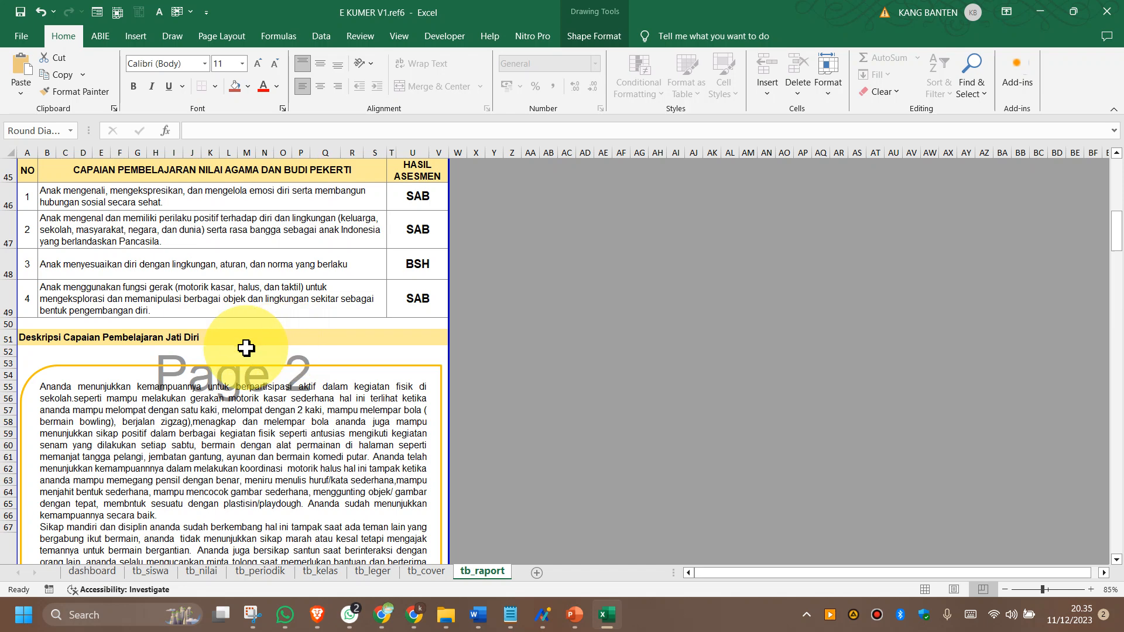
pyautogui.moveTo(31, 164); pyautogui.dragTo(437, 168)
pyautogui.click(251, 88)
pyautogui.click(305, 123)
pyautogui.scroll(1, 318, 302)
pyautogui.scroll(2, 318, 302)
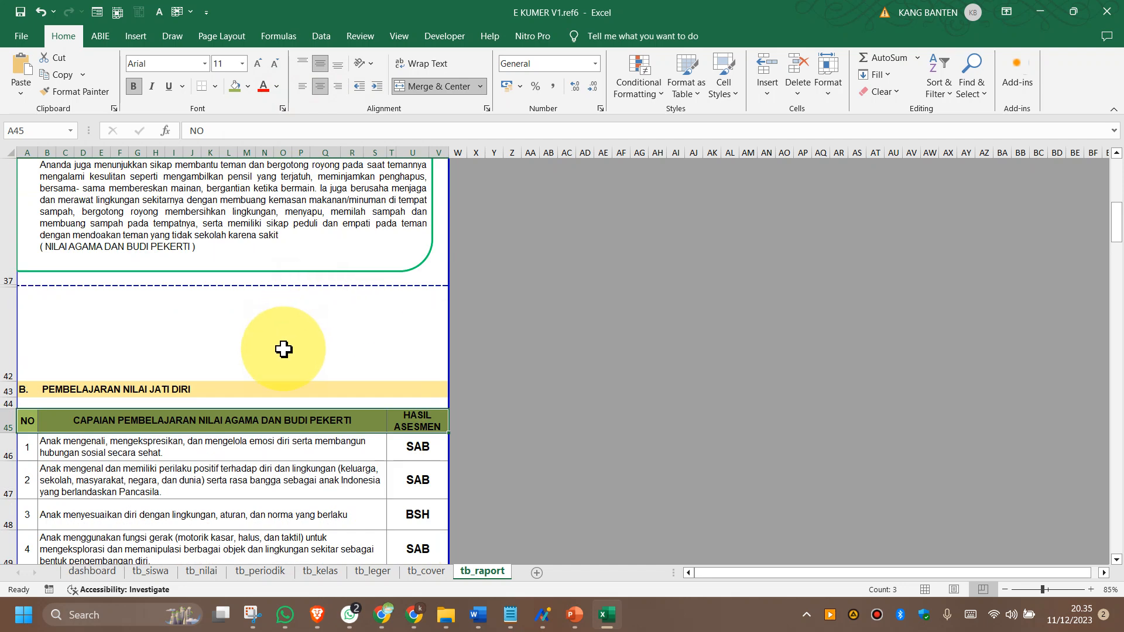
pyautogui.click(173, 389)
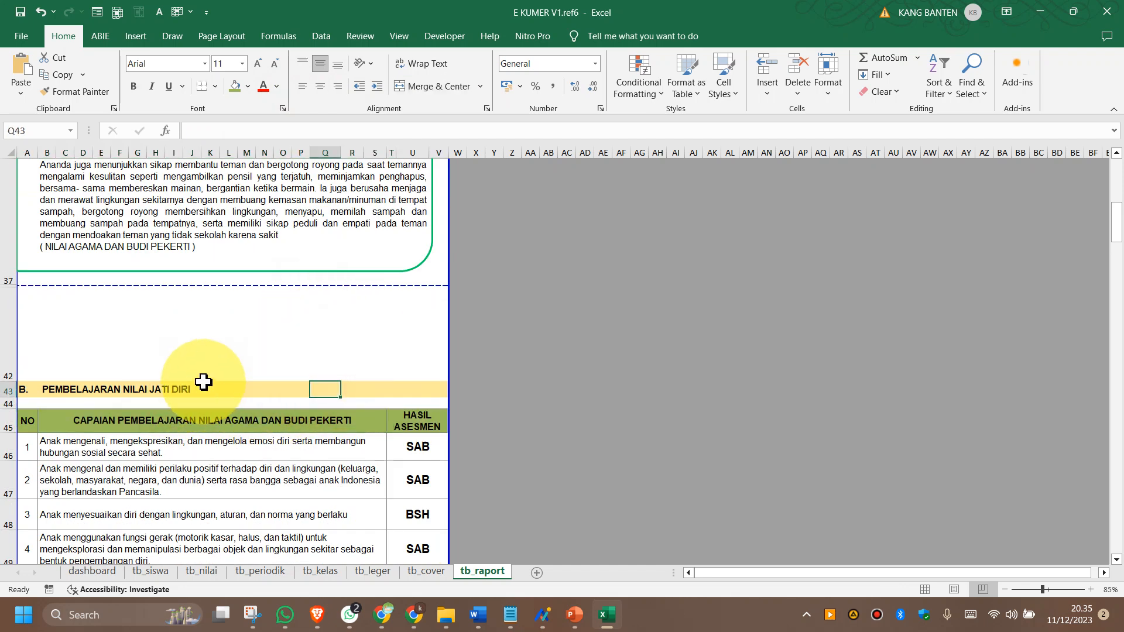
# Examine the assessment result cells in section B's table and its description box, and return to the LPPA title.
pyautogui.scroll(-3, 234, 380)
pyautogui.click(217, 262)
pyautogui.click(409, 223)
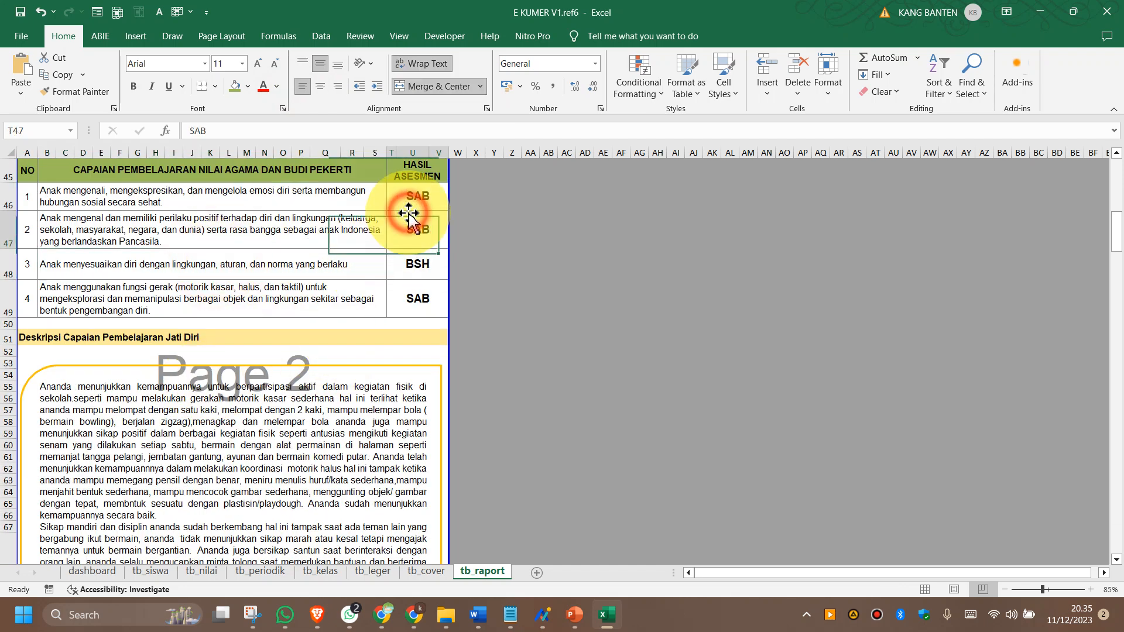
pyautogui.click(417, 290)
pyautogui.click(417, 219)
pyautogui.click(418, 276)
pyautogui.click(418, 299)
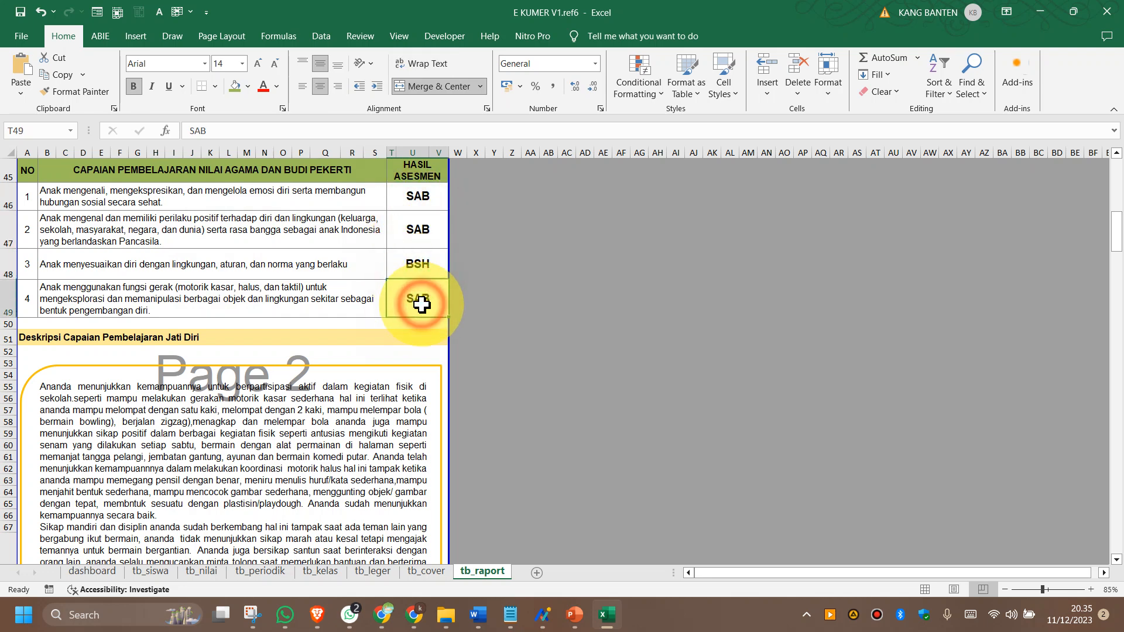
pyautogui.scroll(-3, 173, 372)
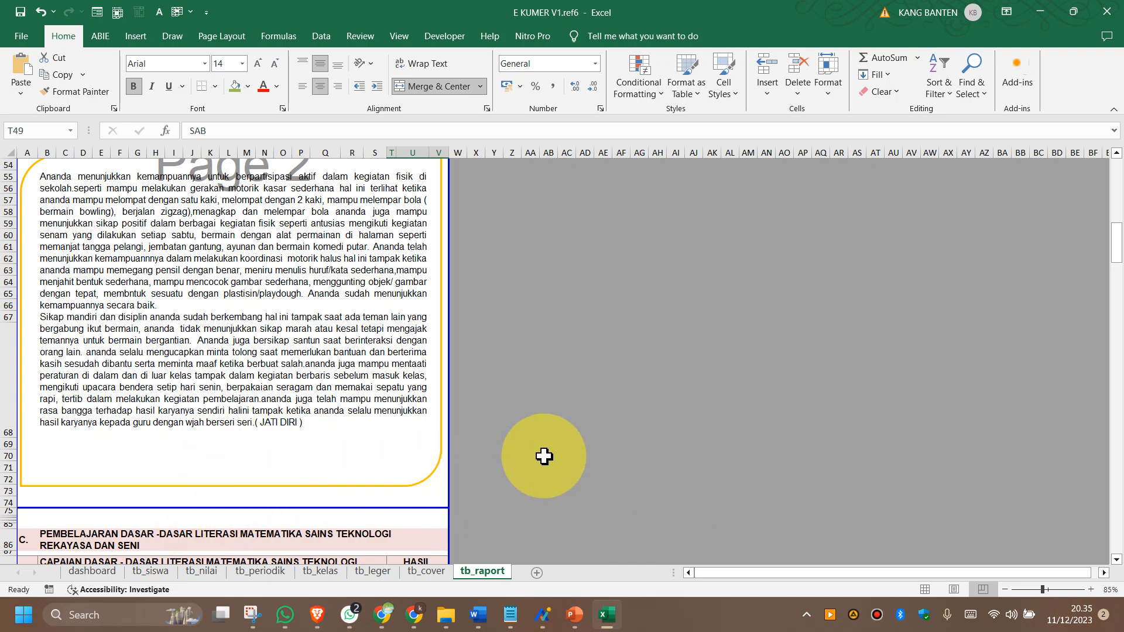
pyautogui.scroll(10, 544, 456)
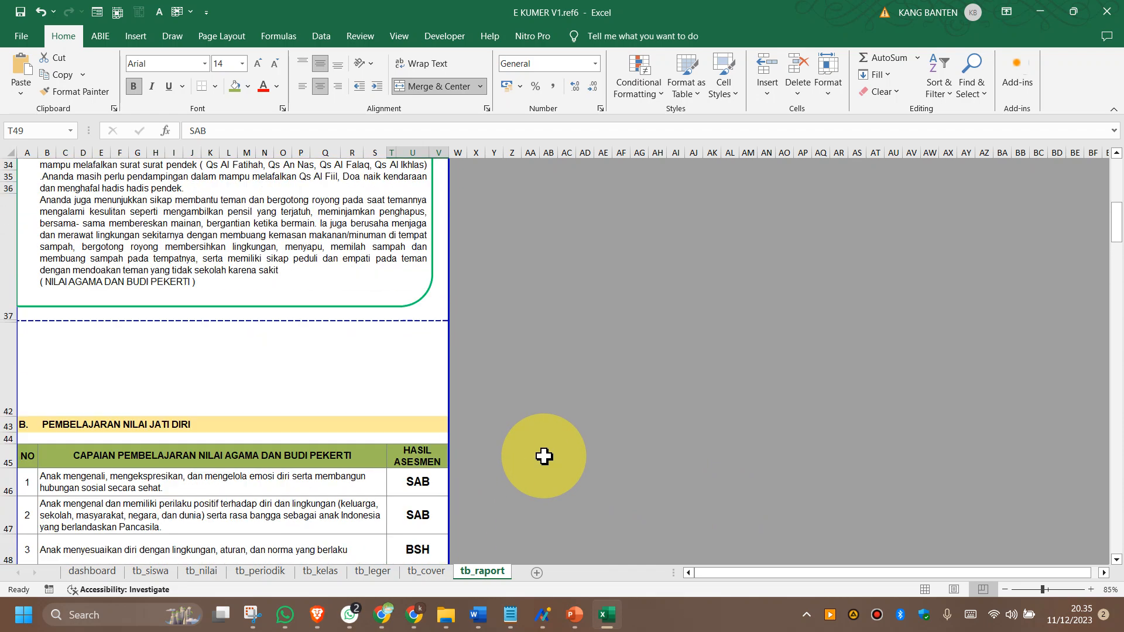
pyautogui.scroll(5, 544, 456)
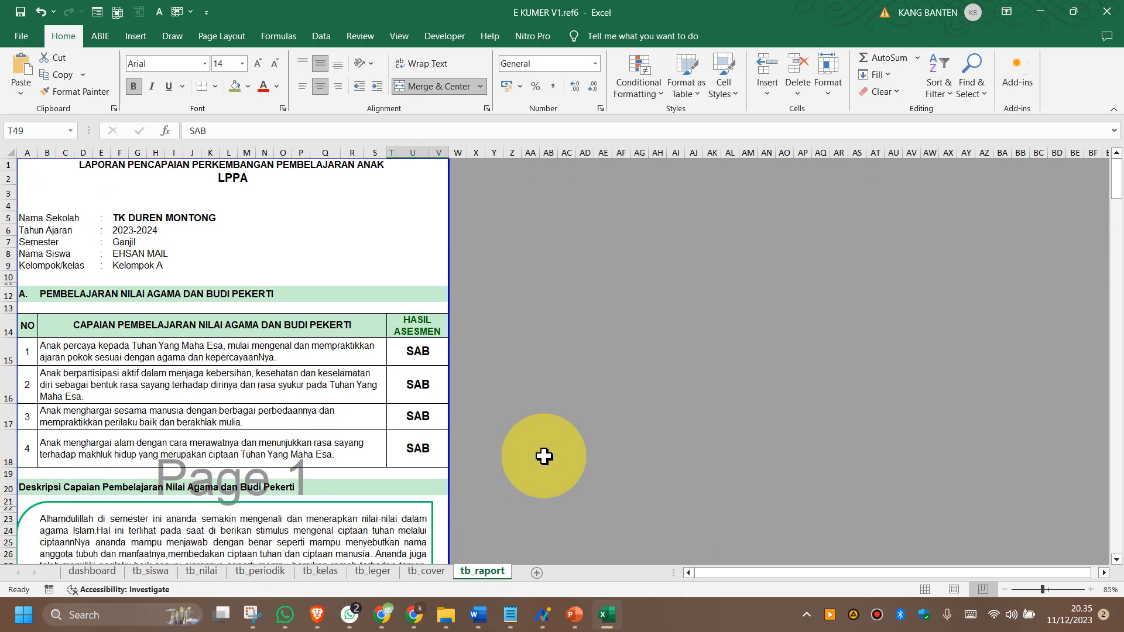